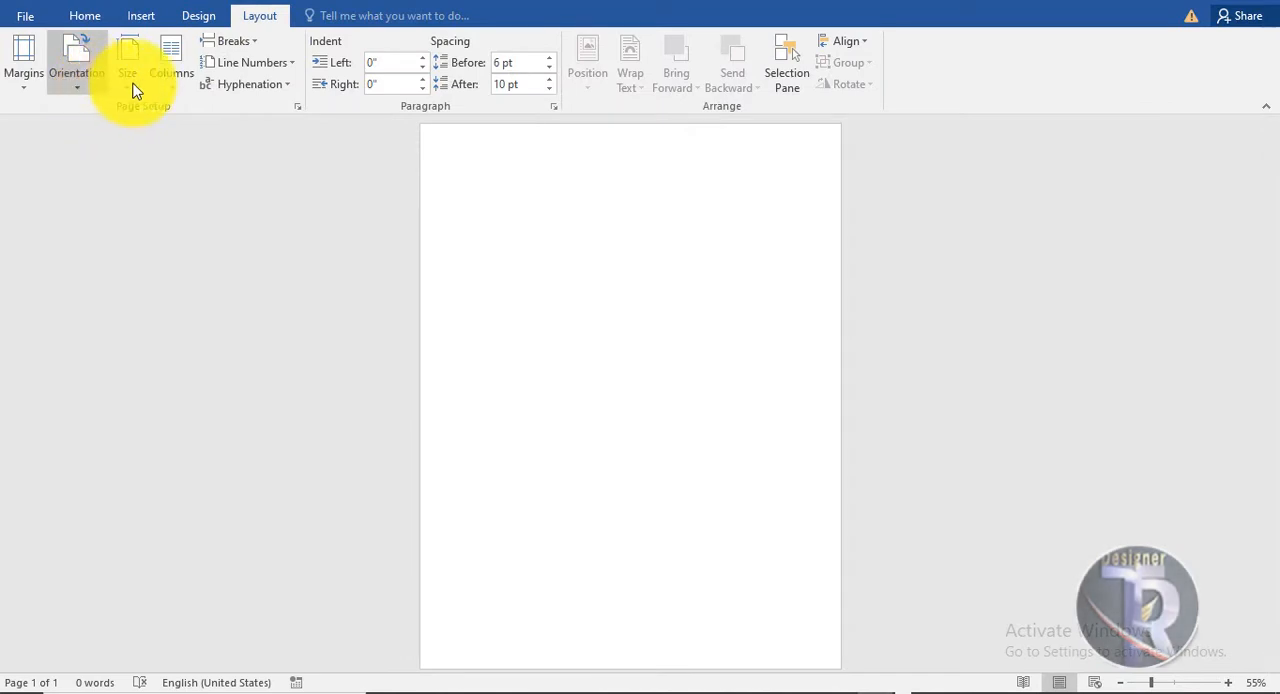
Set the document's paper size to A4 (8.27" x 11.69").
click(112, 83)
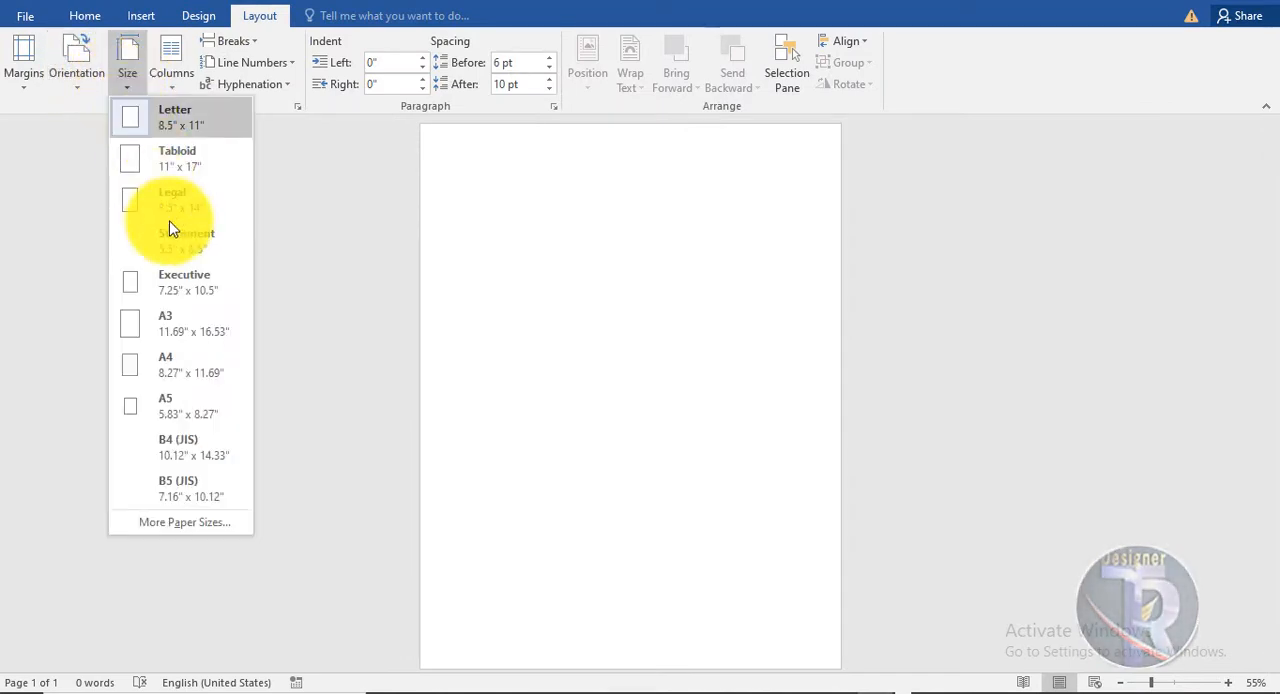
click(207, 368)
scroll(609, 389, up, 6)
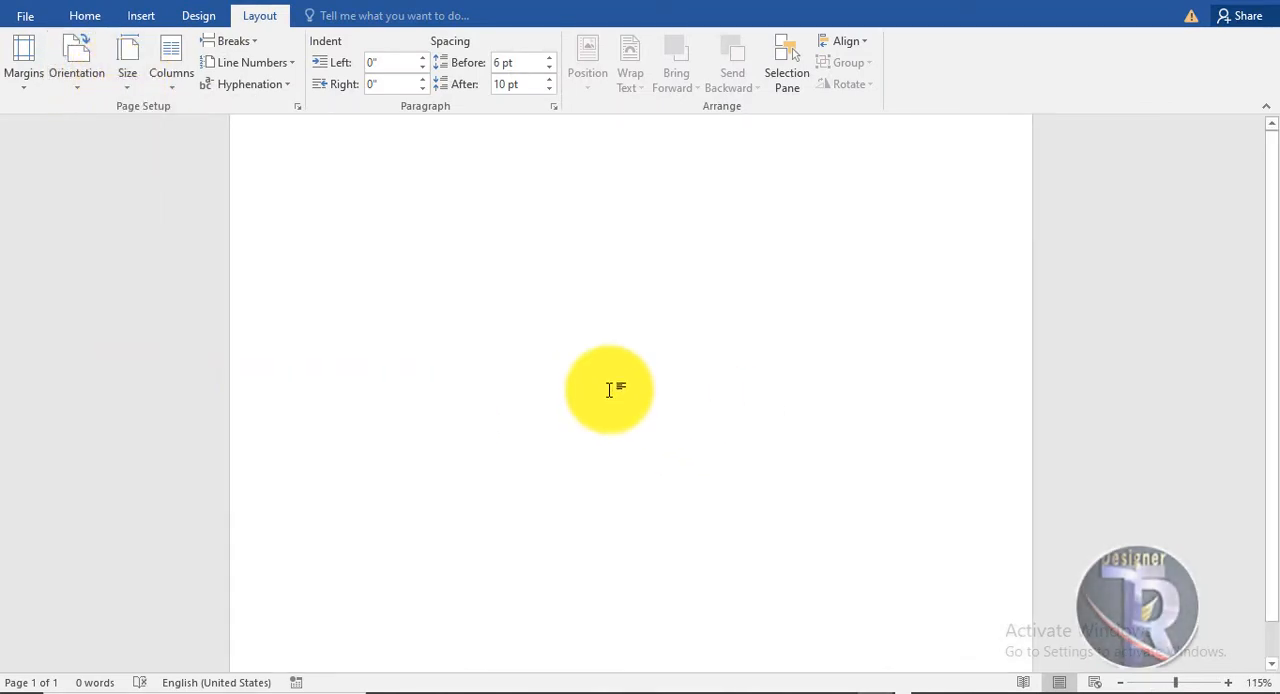
scroll(585, 381, down, 2)
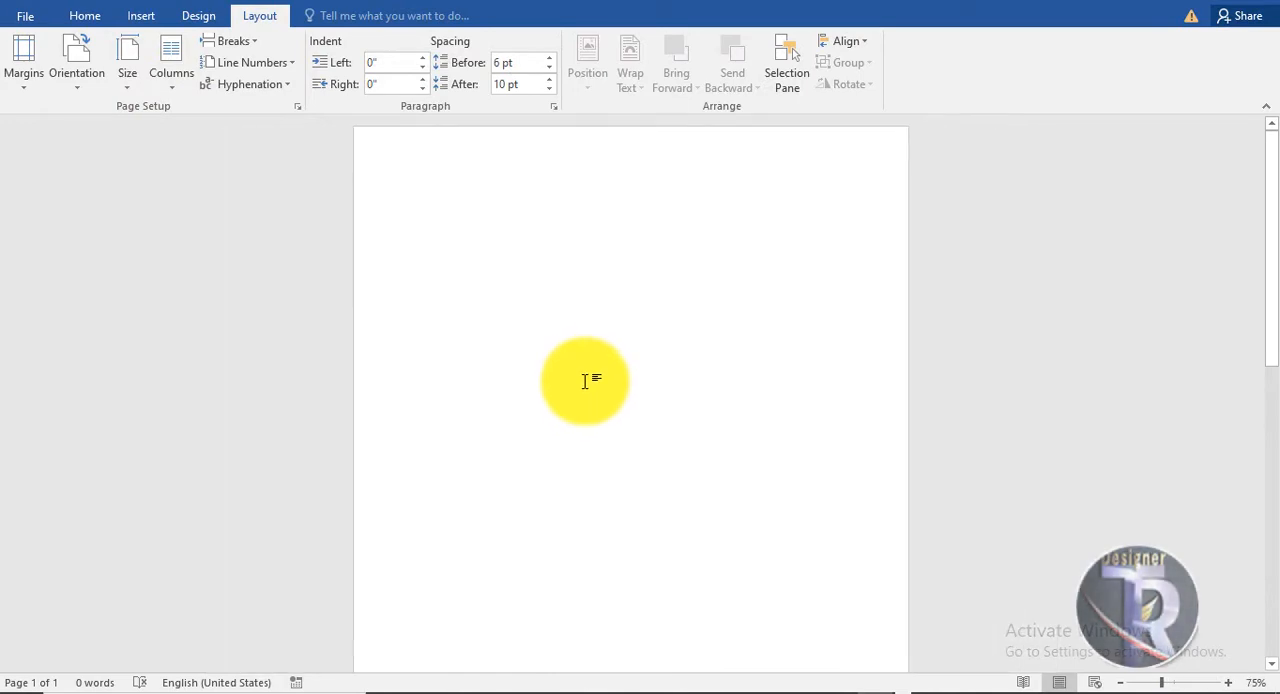
Draw a rectangle about 2" high and 8.18" wide across the top of the page.
click(80, 24)
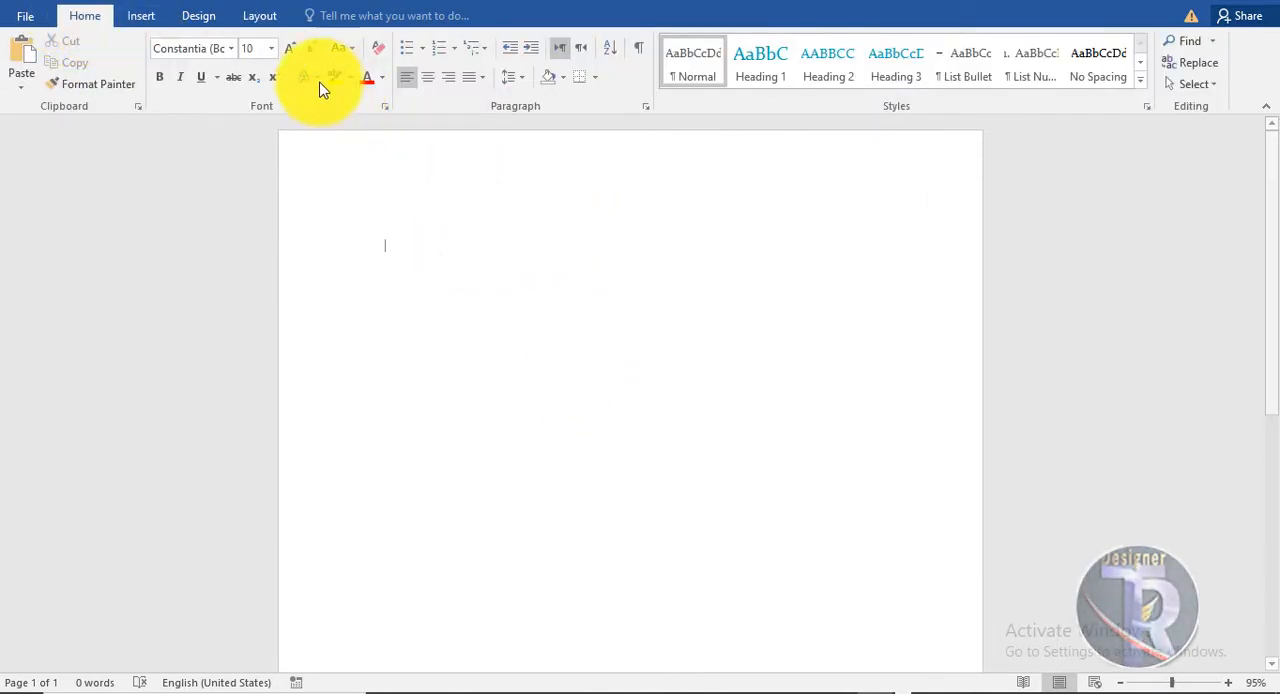
click(140, 17)
click(256, 80)
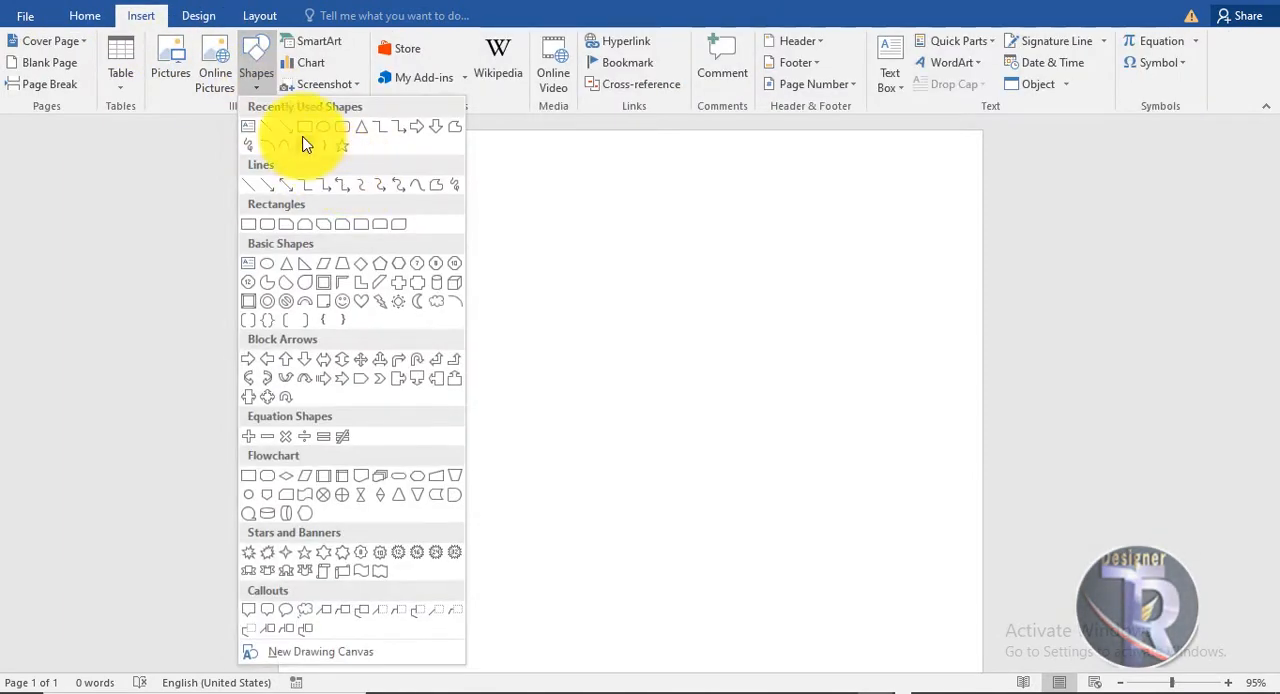
click(305, 128)
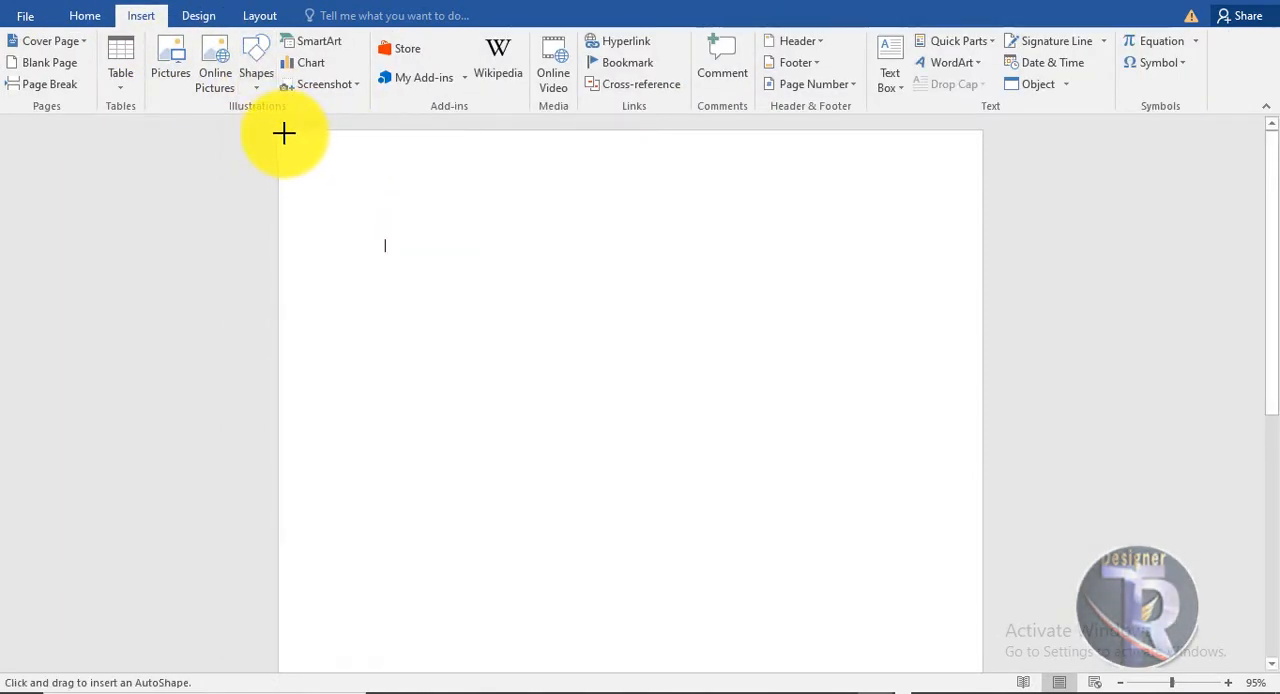
drag(280, 133, 966, 301)
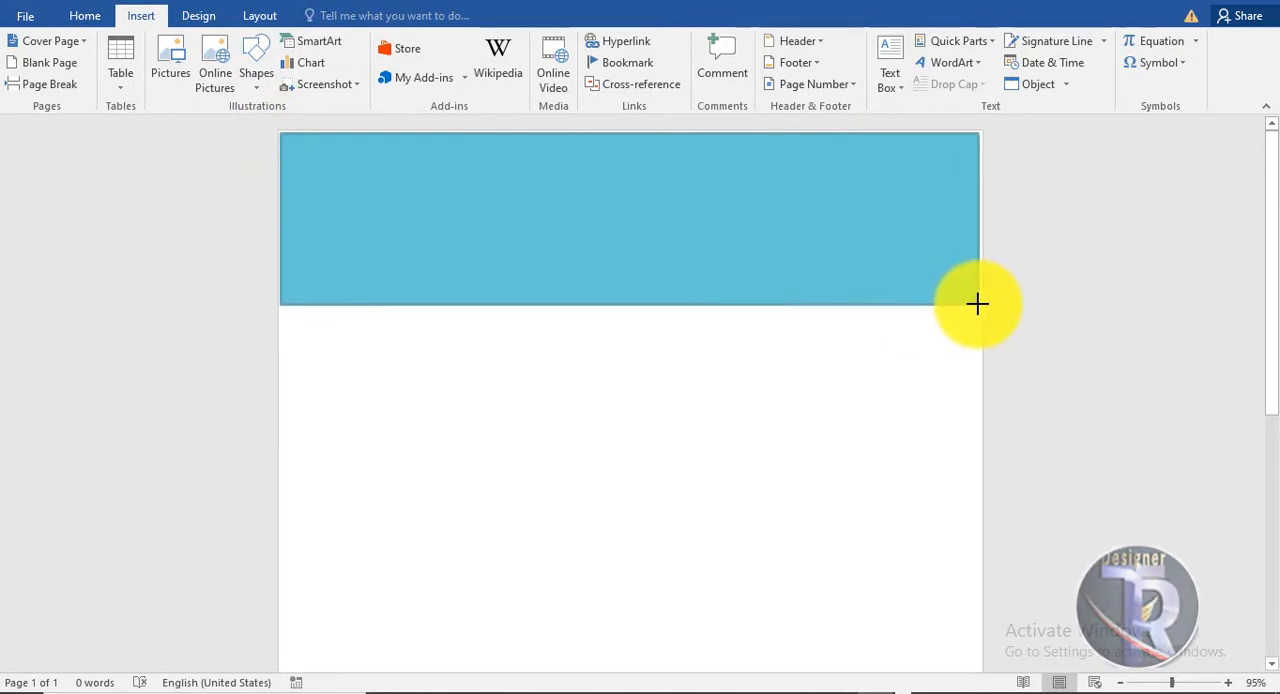
drag(978, 303, 978, 303)
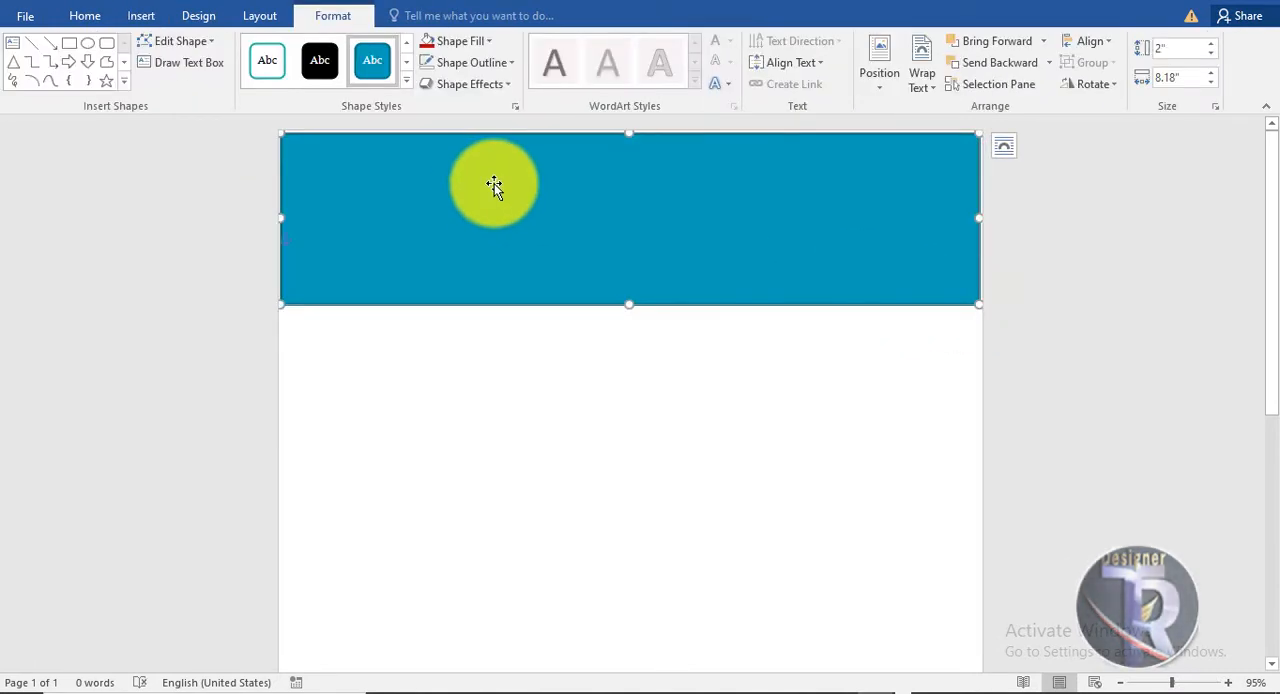
Edit the rectangle's points and pull its lower-right corner straight down for a shape height of about 2.97".
right_click(494, 182)
click(562, 321)
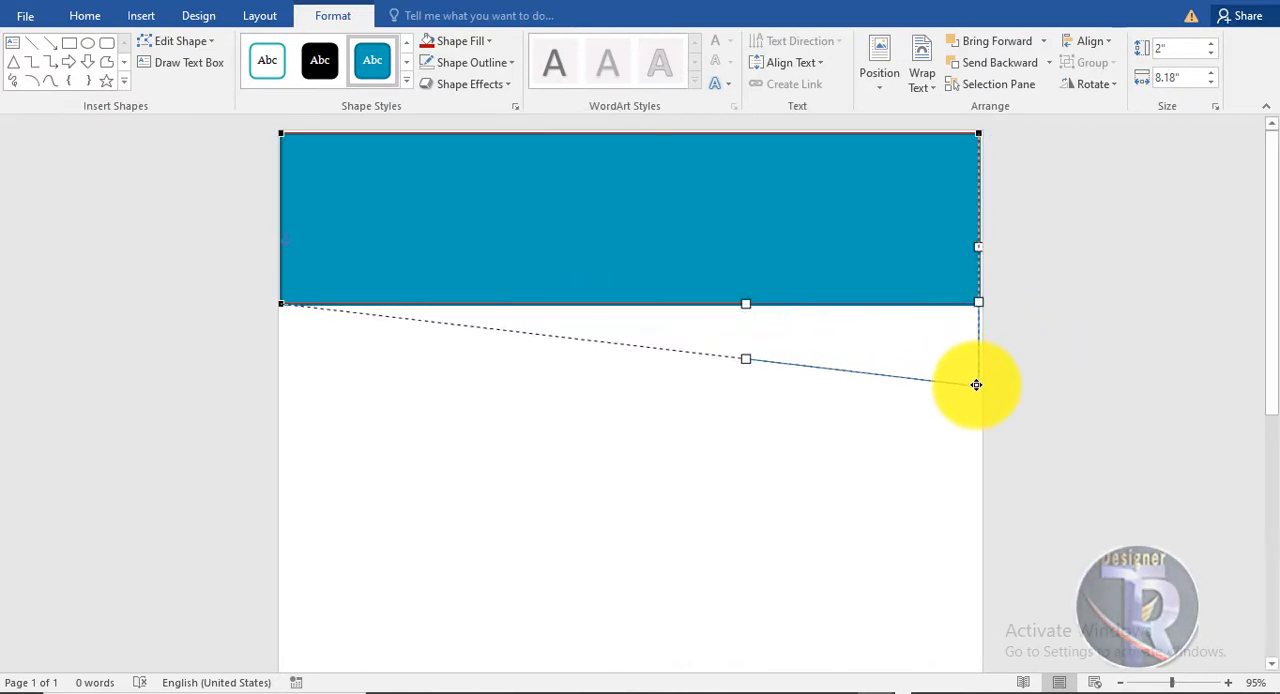
drag(976, 384, 977, 385)
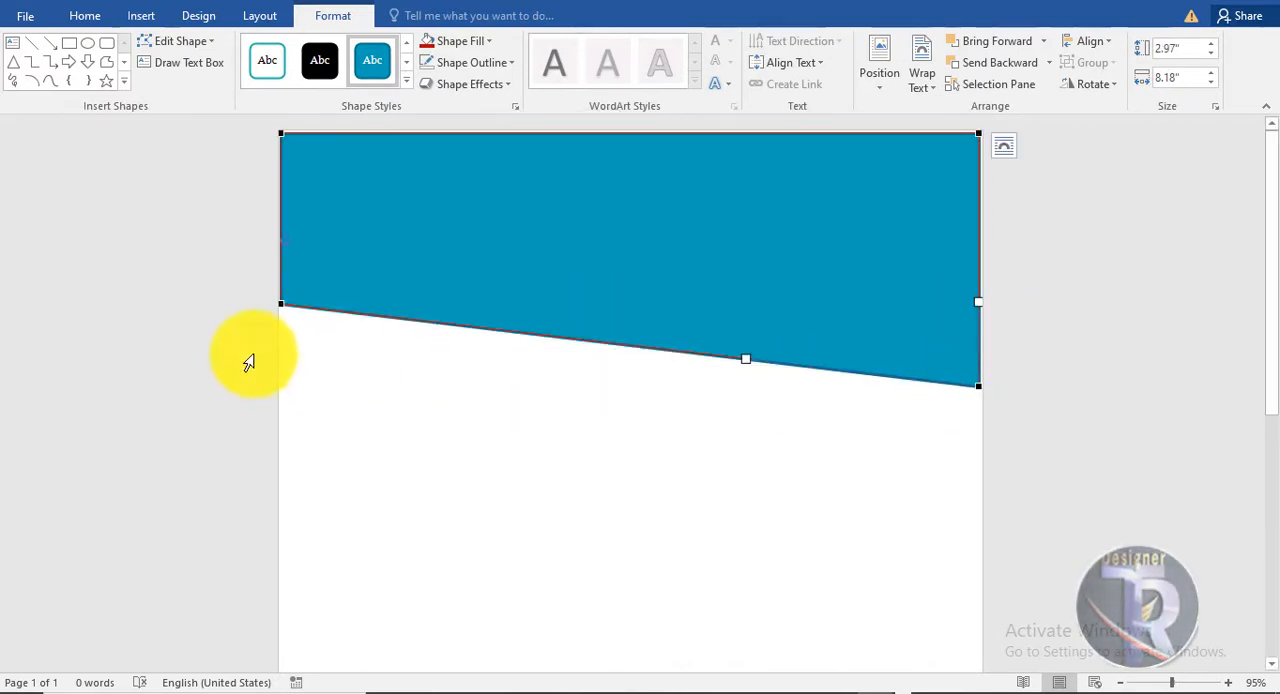
Bend the shape's slanted bottom edge upward into a smooth arch by adjusting the curve handles of its two lower points.
click(284, 301)
drag(510, 336, 541, 178)
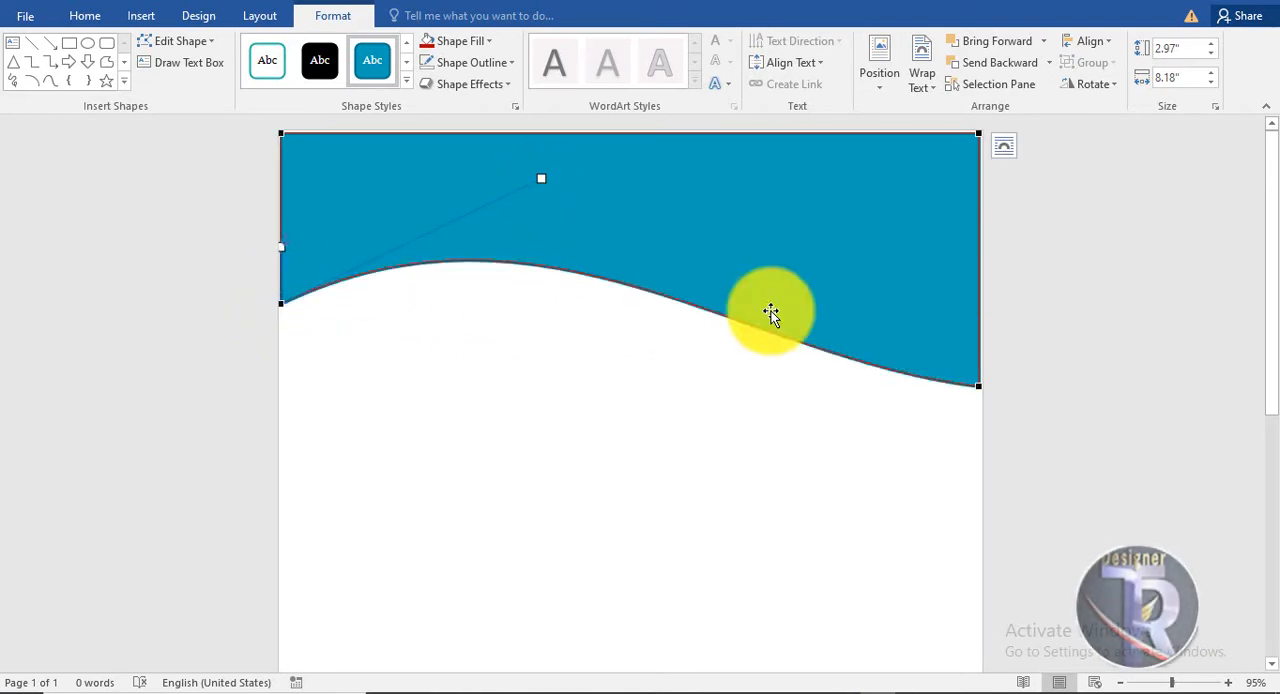
click(974, 386)
drag(747, 360, 758, 320)
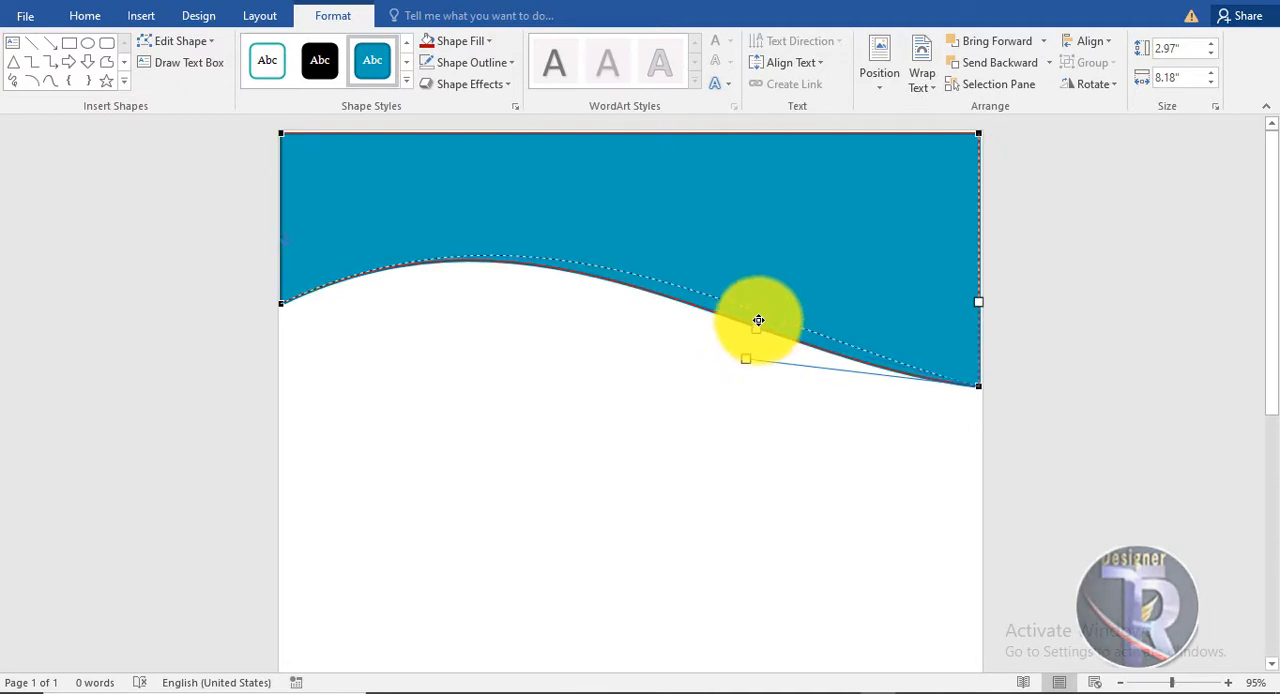
drag(797, 258, 797, 258)
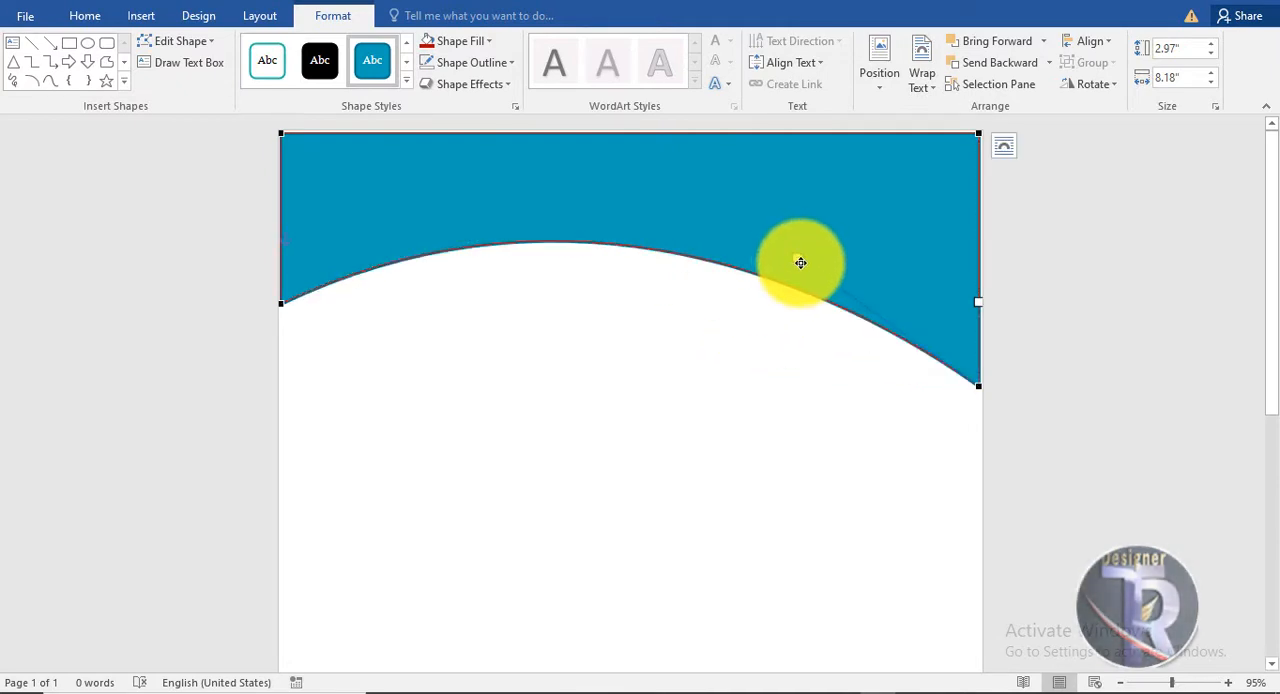
click(1006, 384)
Remove the outline from the arched blue shape.
click(661, 226)
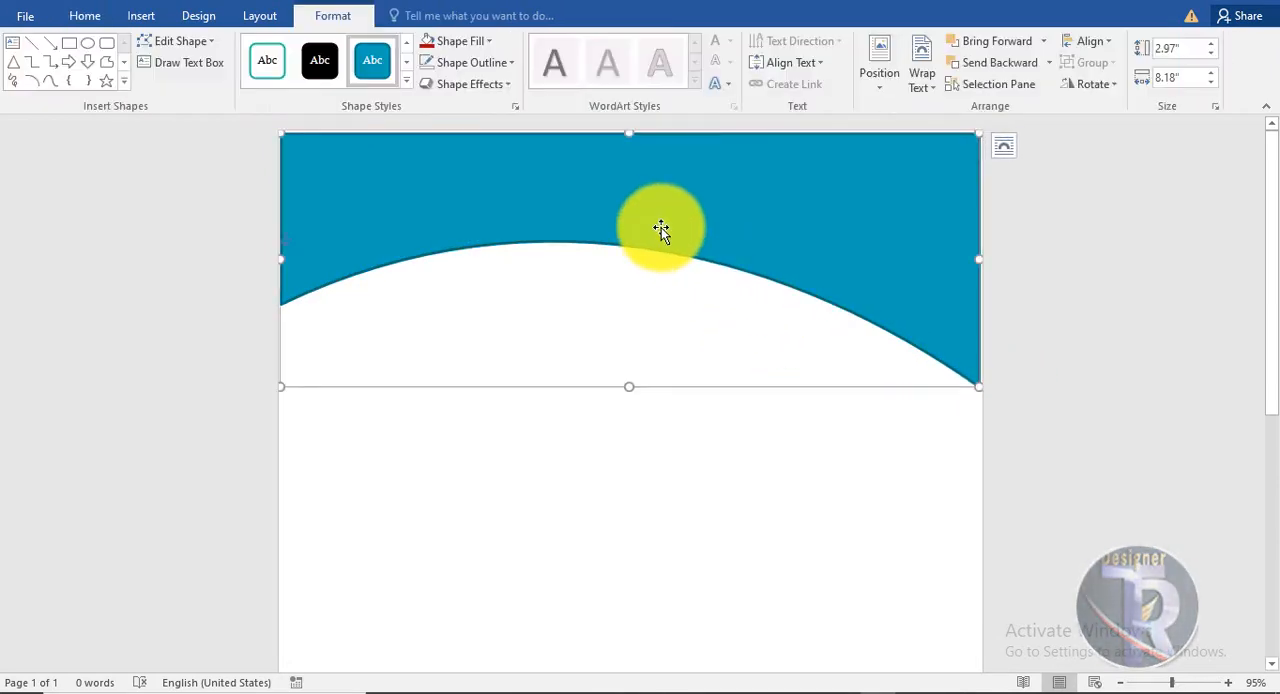
key(ctrl)
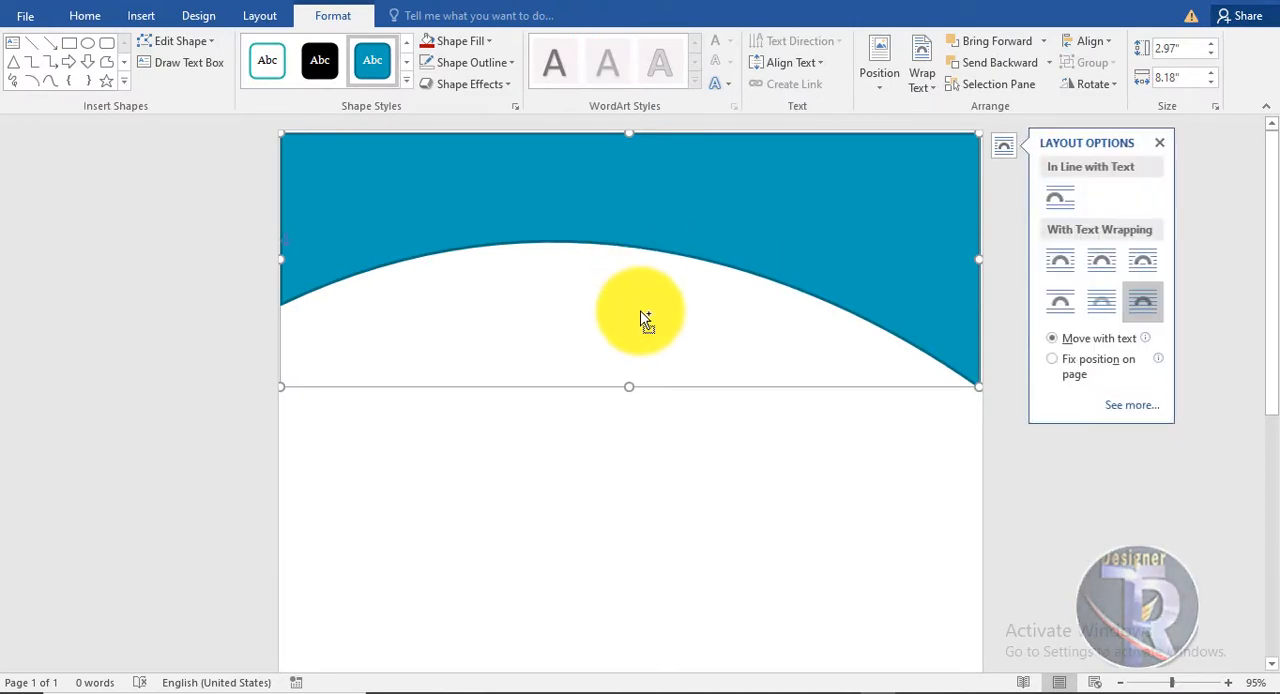
click(643, 315)
click(630, 208)
click(479, 66)
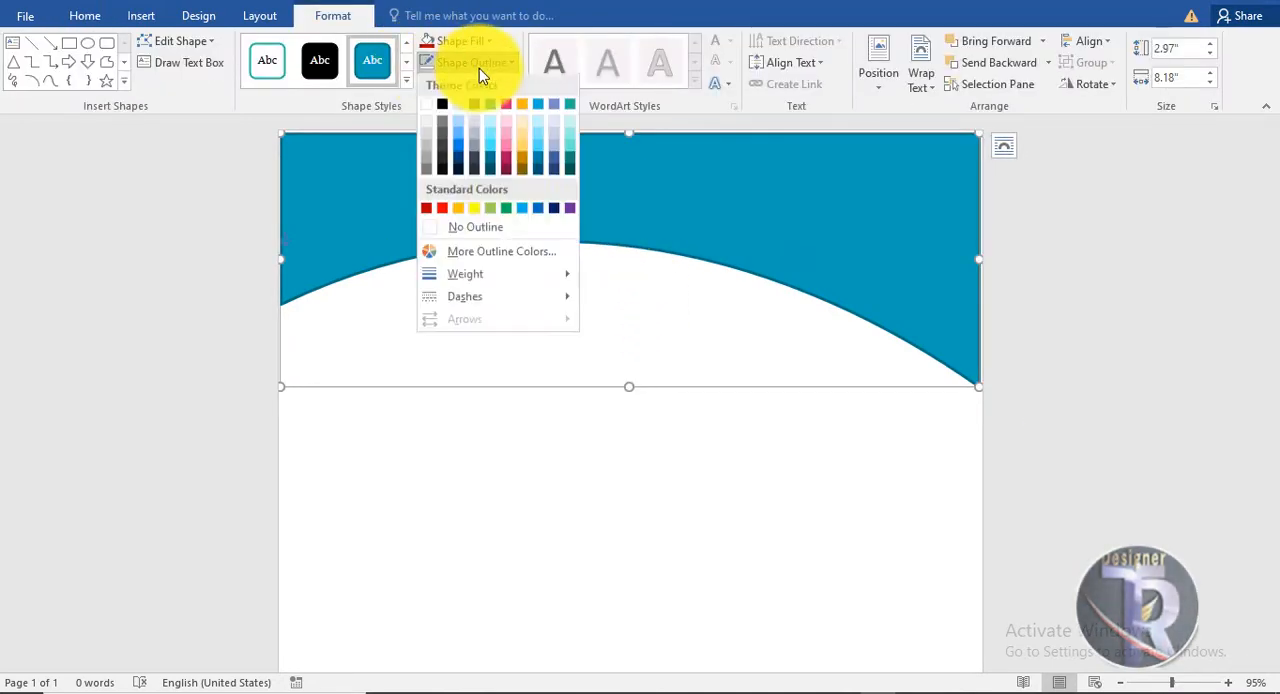
click(508, 224)
click(557, 286)
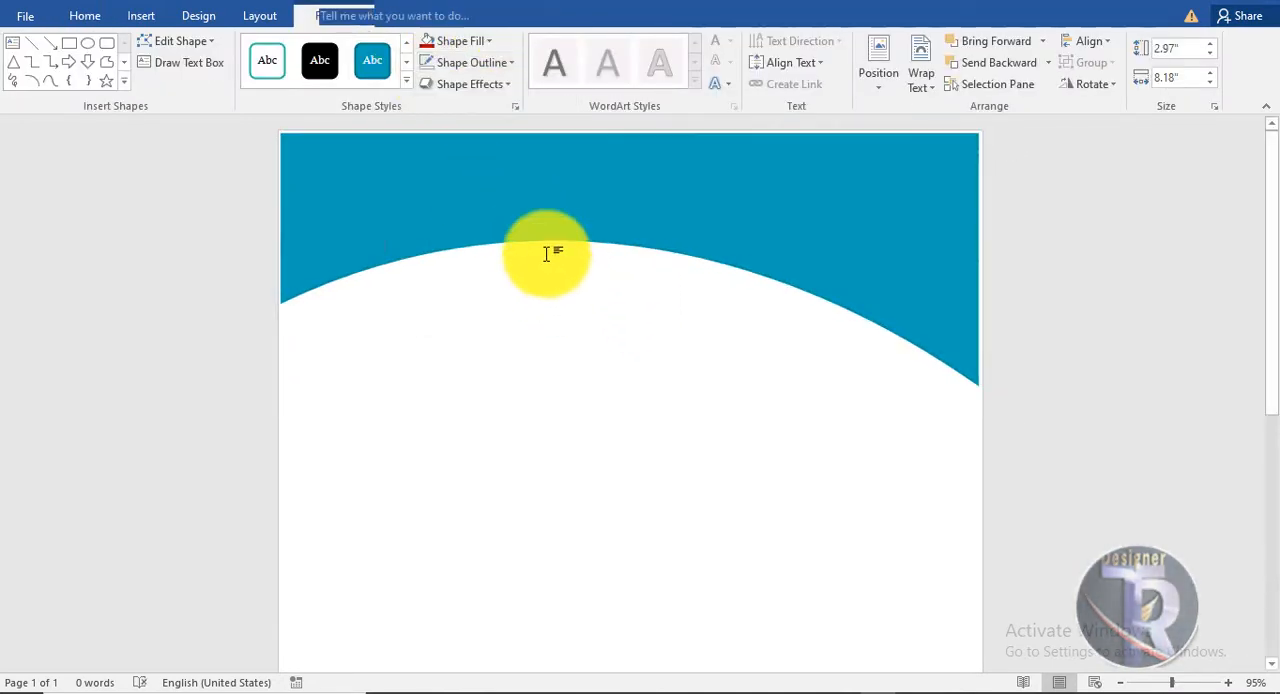
Move the arched shape into the page's top-left corner and enlarge it to about 3.14" by 8.52" to span the page width.
drag(546, 207, 532, 195)
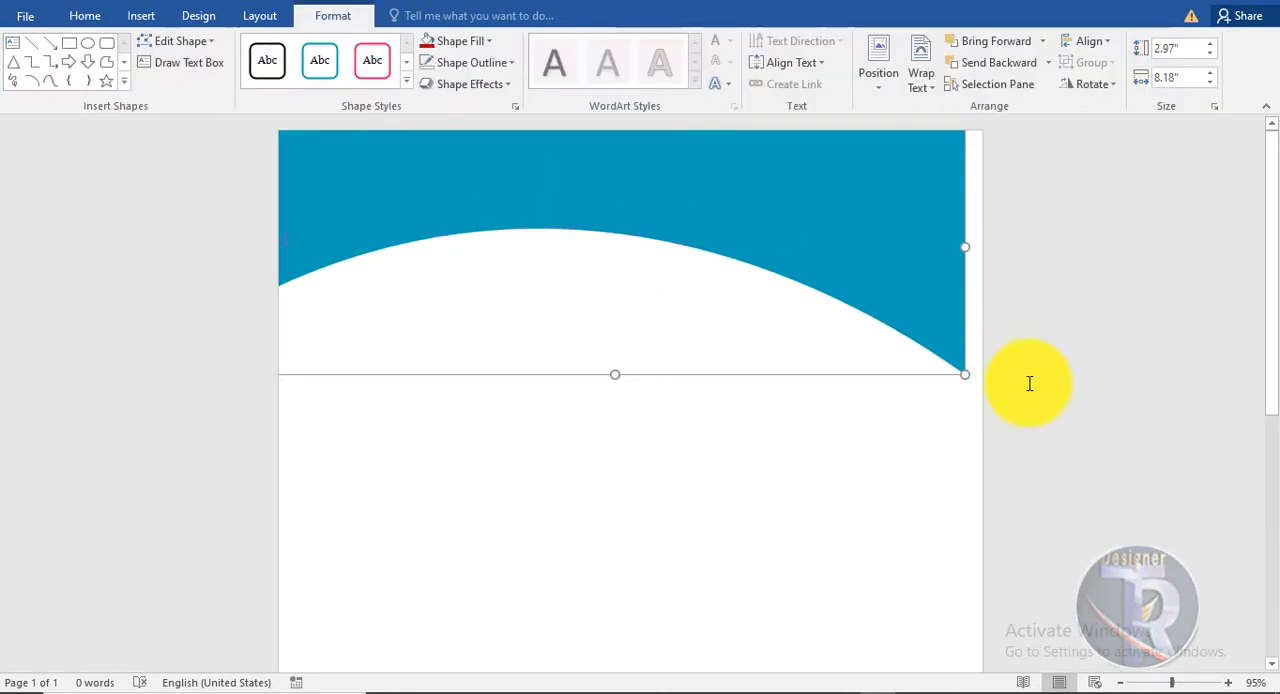
drag(986, 385, 993, 389)
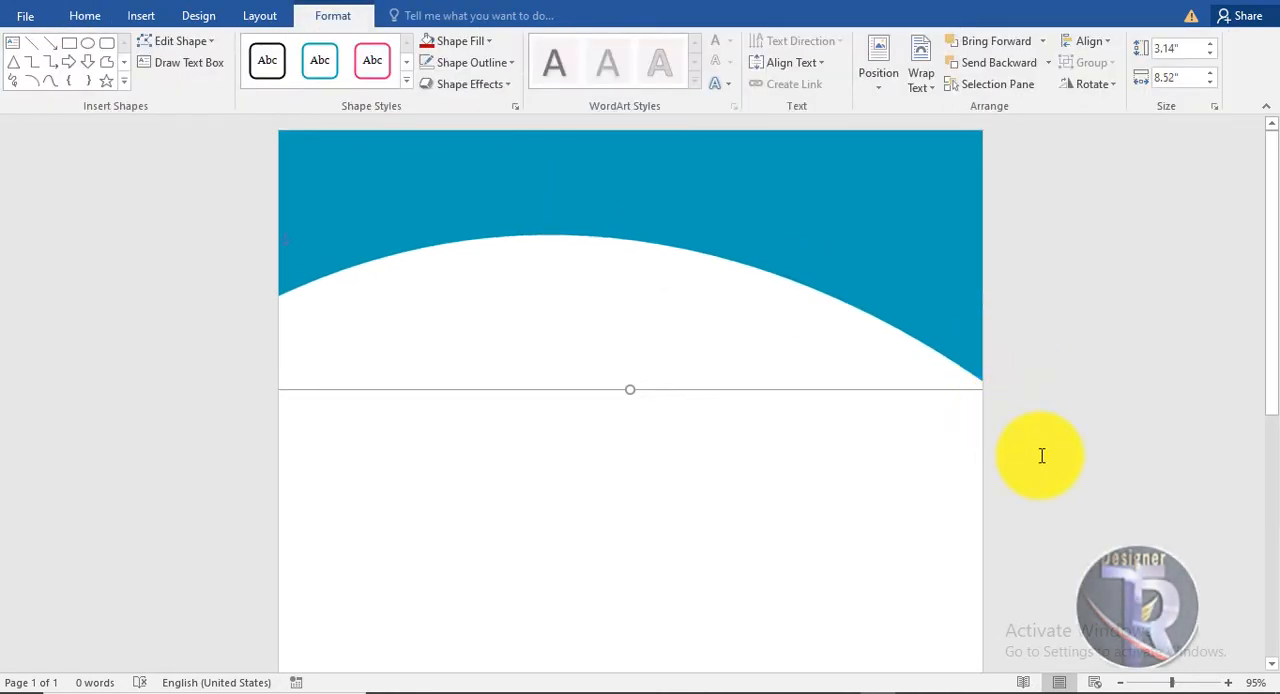
click(1041, 456)
Duplicate the arched shape and place the copy lower on the page, overlapping the original.
click(693, 227)
drag(697, 230, 707, 426)
click(719, 589)
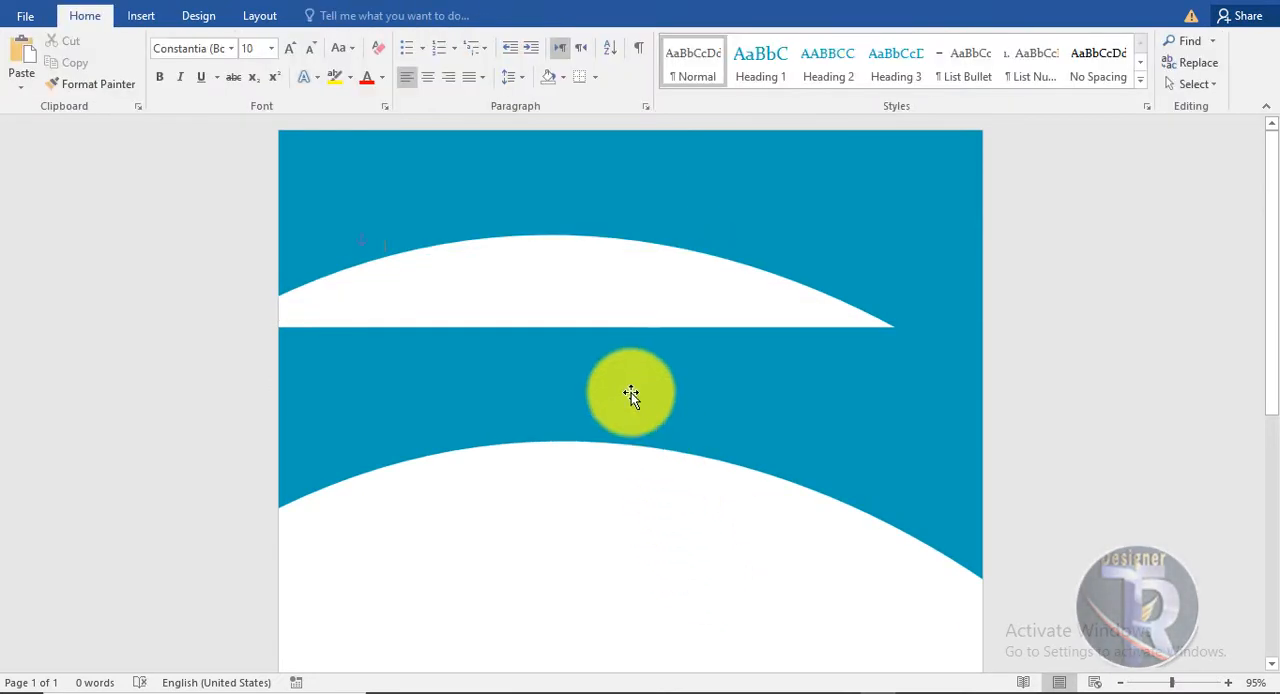
Fill the upper arched shape with the standard dark red and the lower copy with black.
click(631, 392)
click(471, 45)
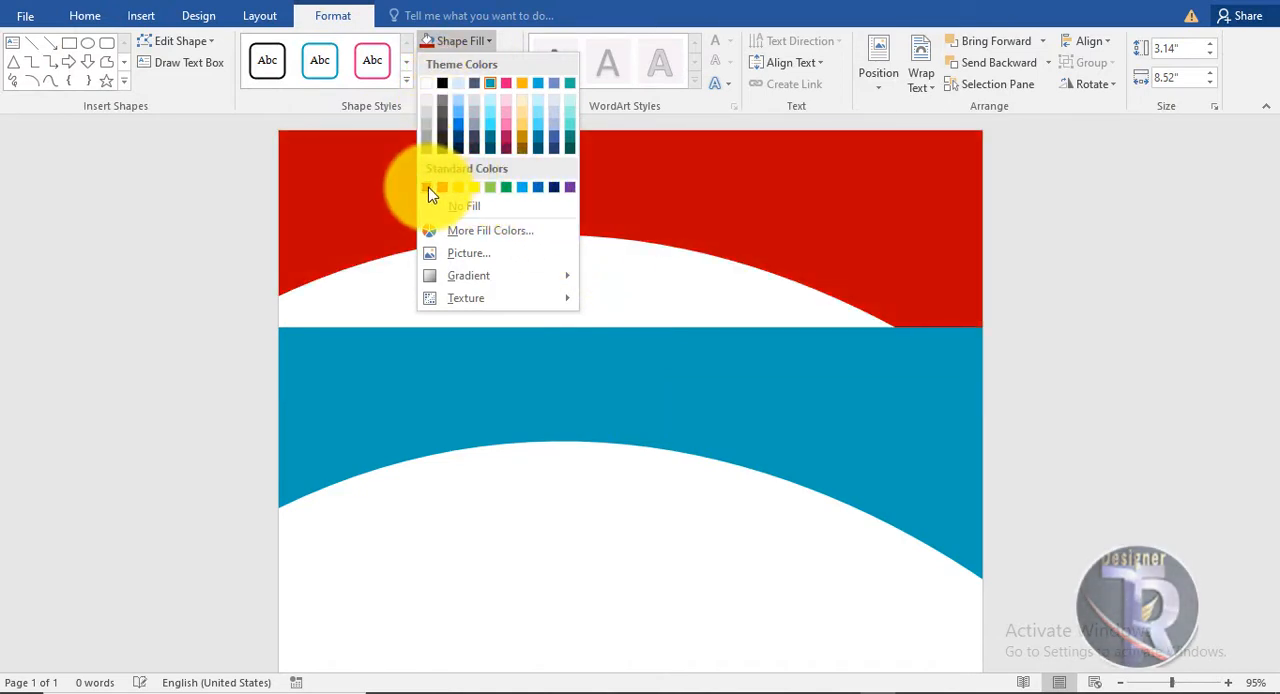
click(431, 188)
click(534, 434)
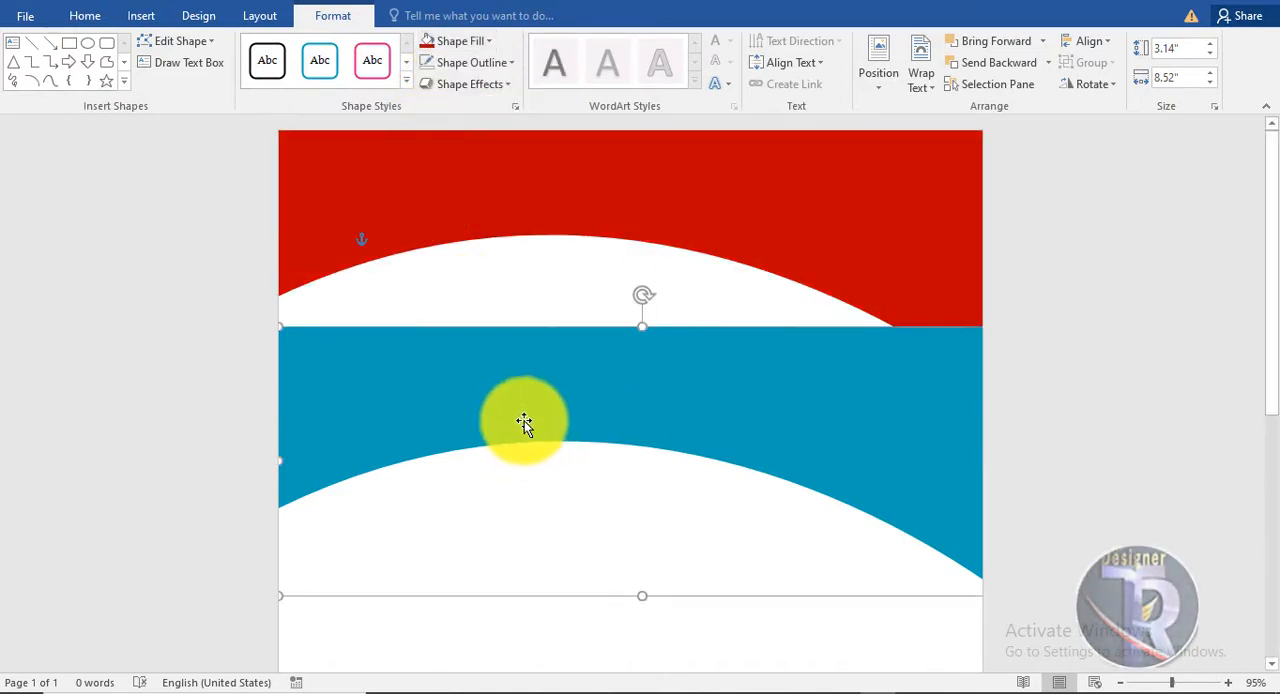
click(462, 42)
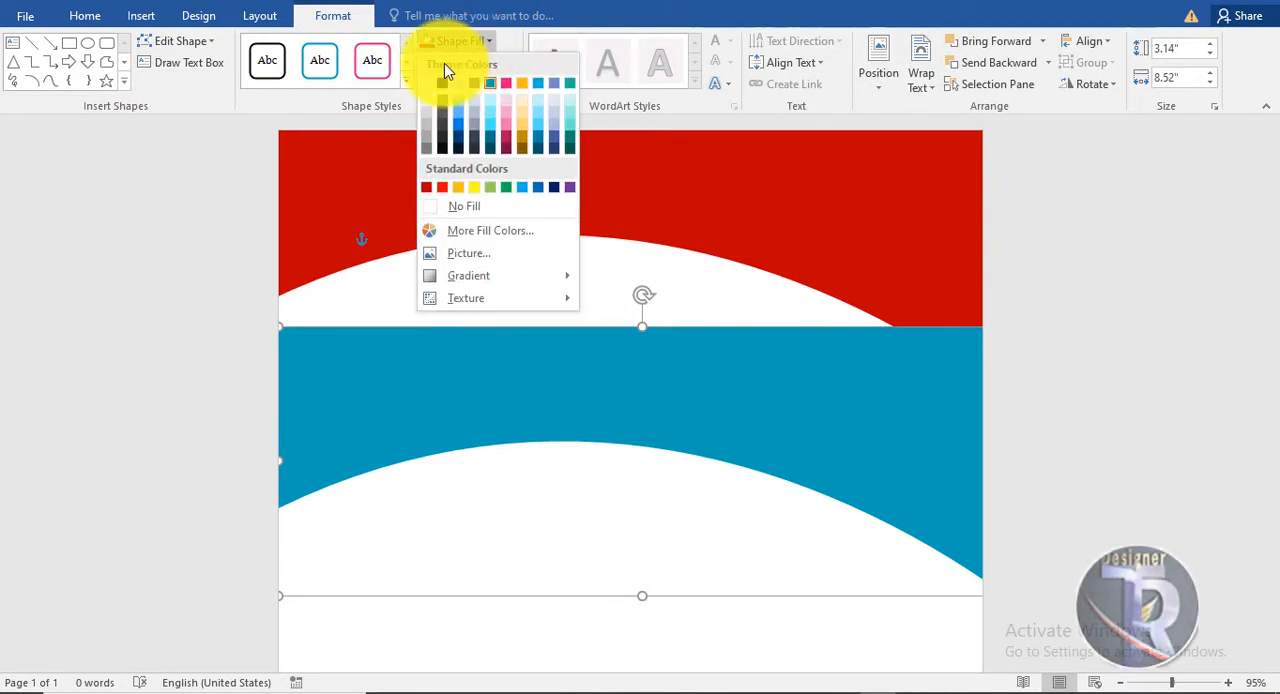
click(445, 89)
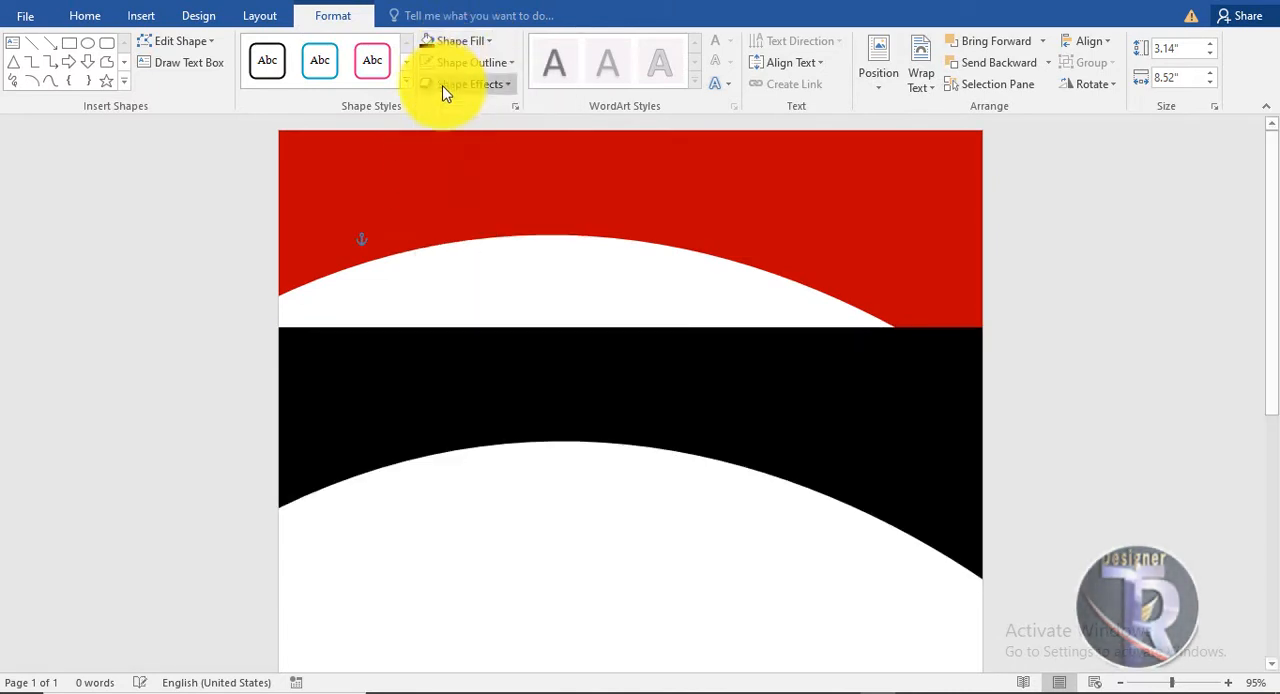
Move the black shape up over the red one, rotate it slightly clockwise, and align its lower tip with the page's right edge.
drag(663, 391, 657, 288)
drag(657, 202, 685, 207)
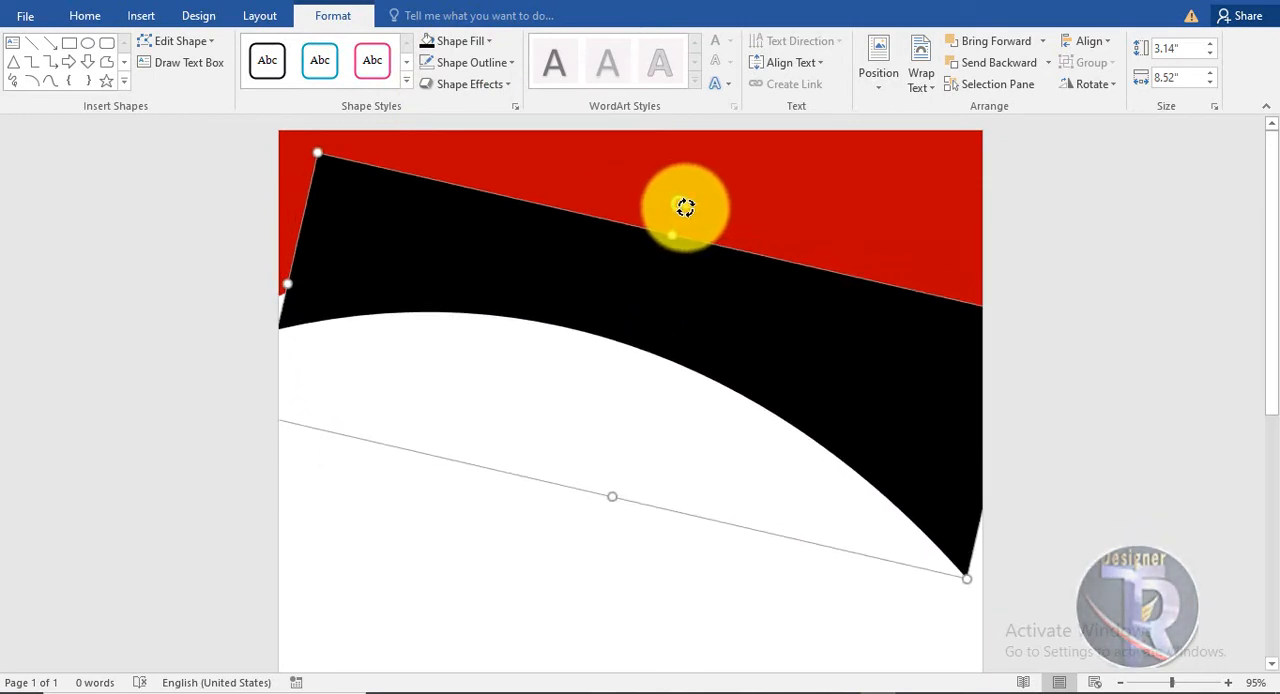
drag(756, 345, 701, 248)
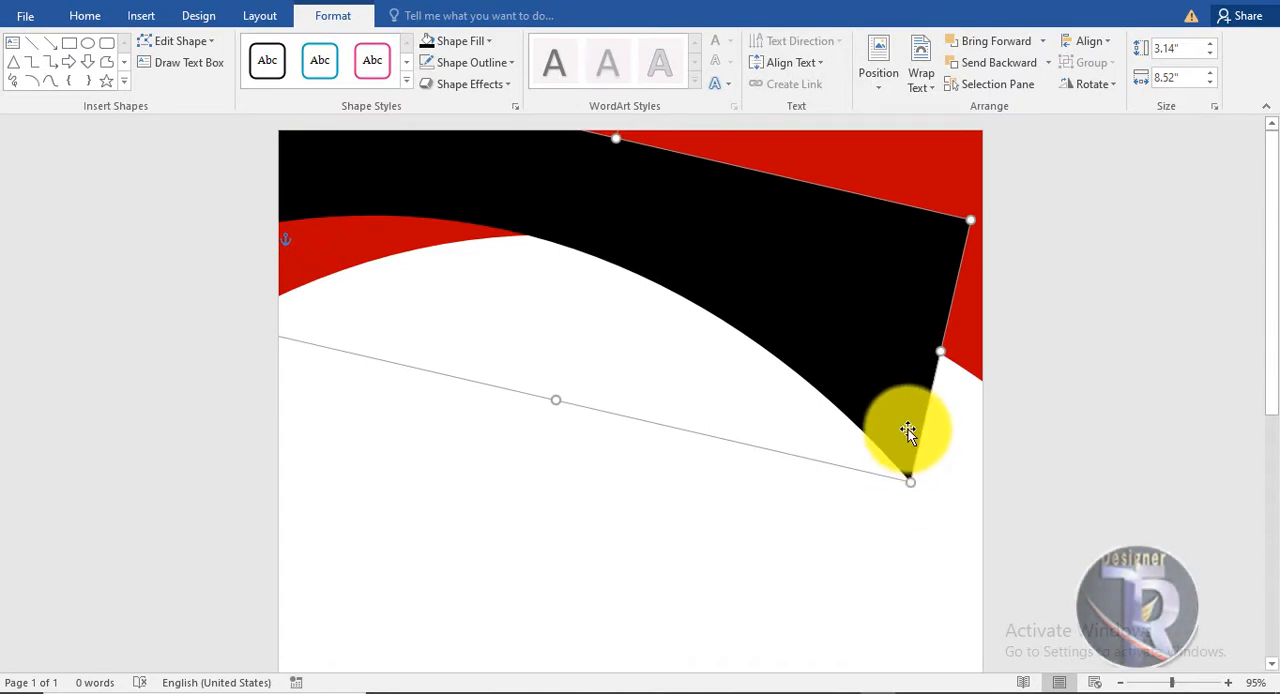
drag(907, 431, 983, 438)
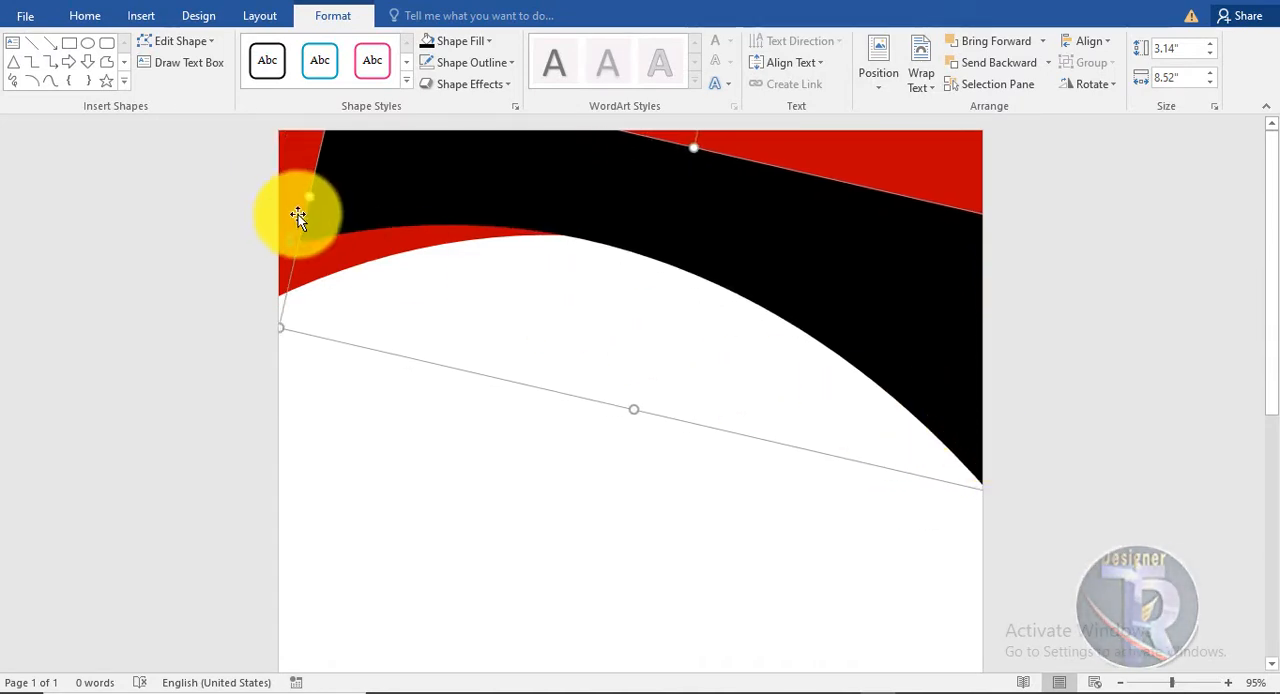
Stretch the black shape to about 9.34" wide beyond the page's left edge and nudge it up slightly.
drag(282, 197, 252, 187)
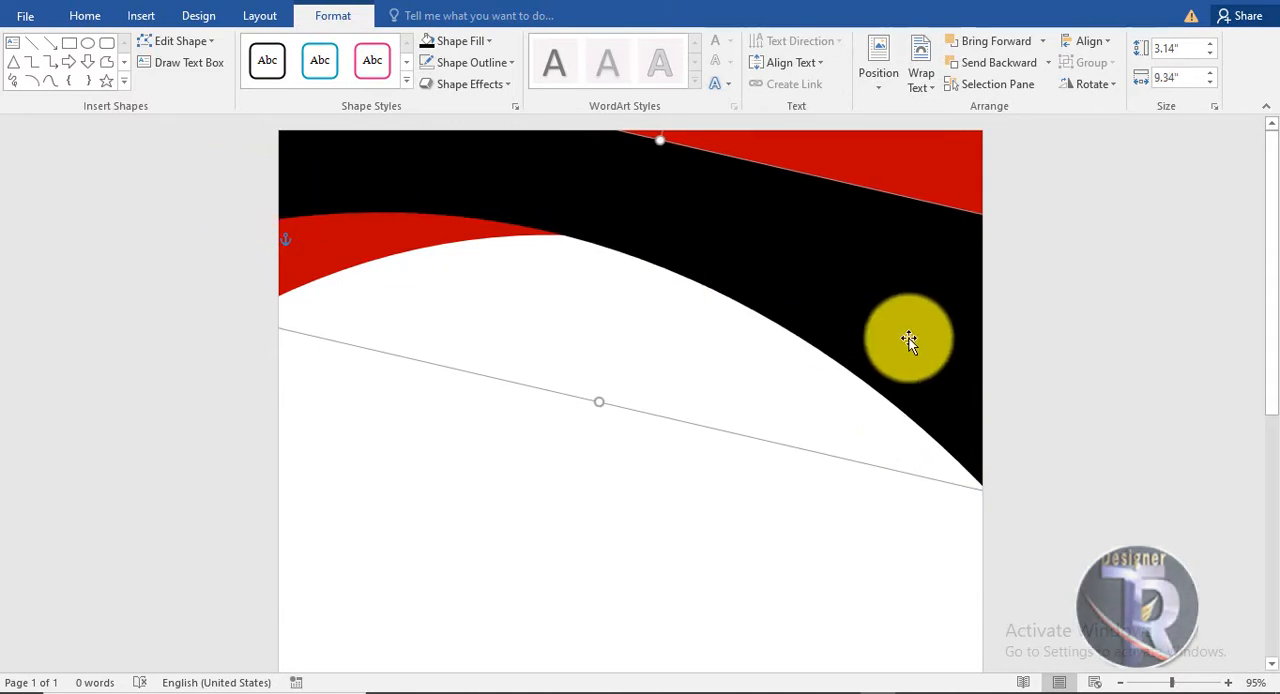
drag(911, 337, 910, 329)
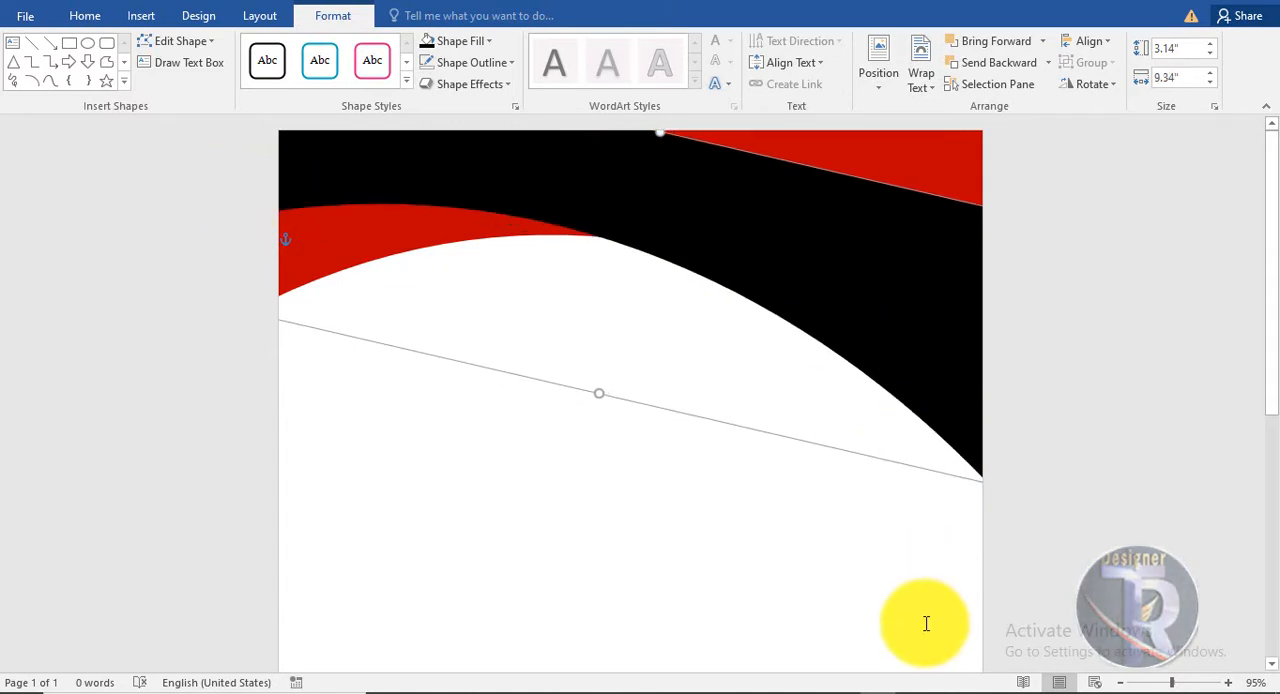
click(491, 380)
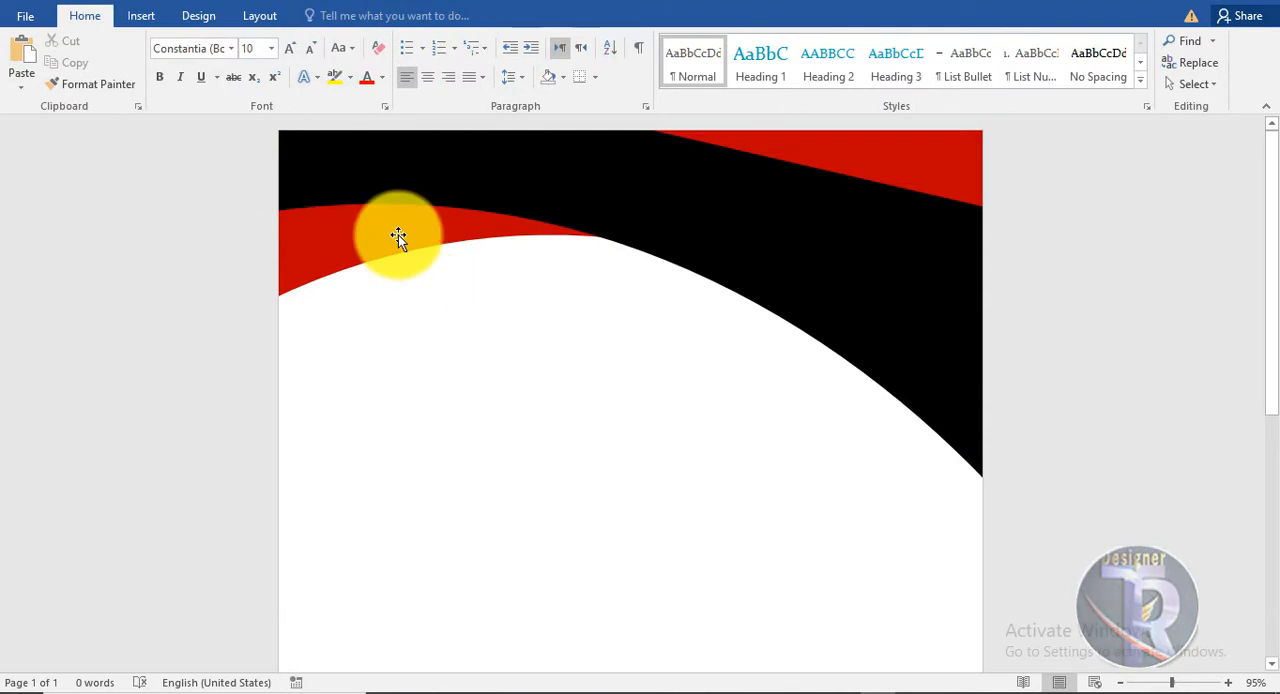
Give the black shape a white outline with a 2¼ pt weight.
click(427, 197)
click(333, 15)
click(465, 62)
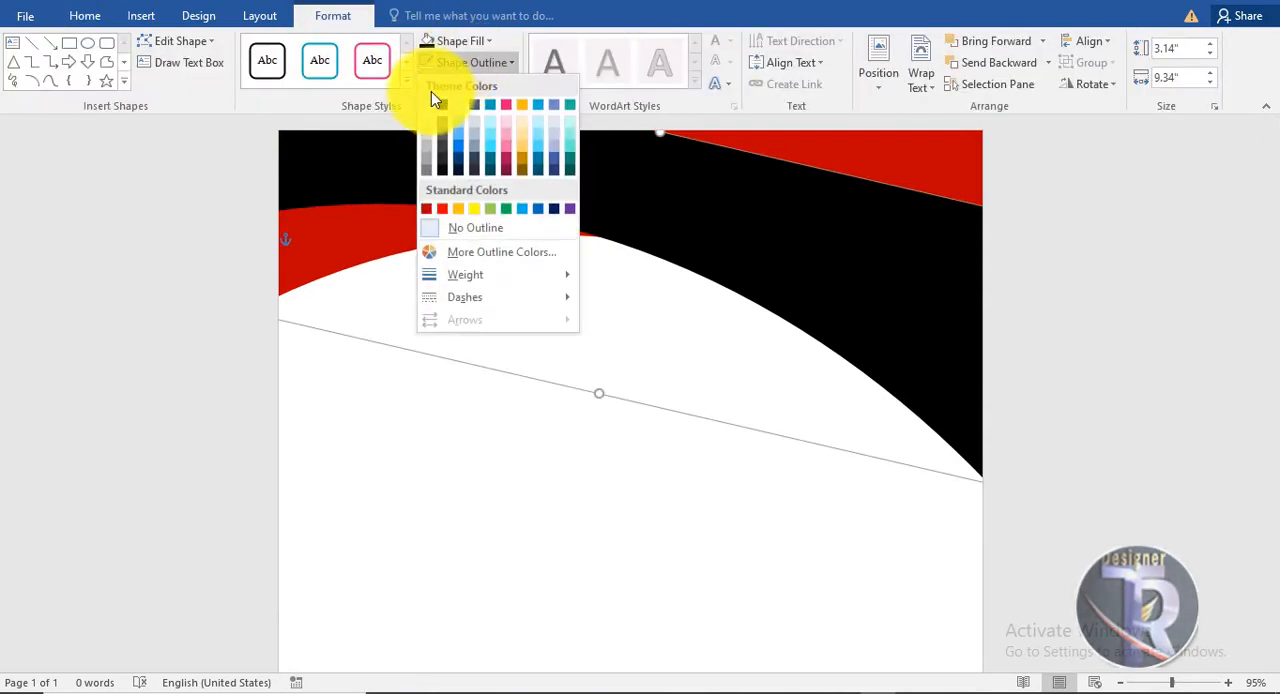
click(426, 104)
click(472, 62)
mouse_move(520, 283)
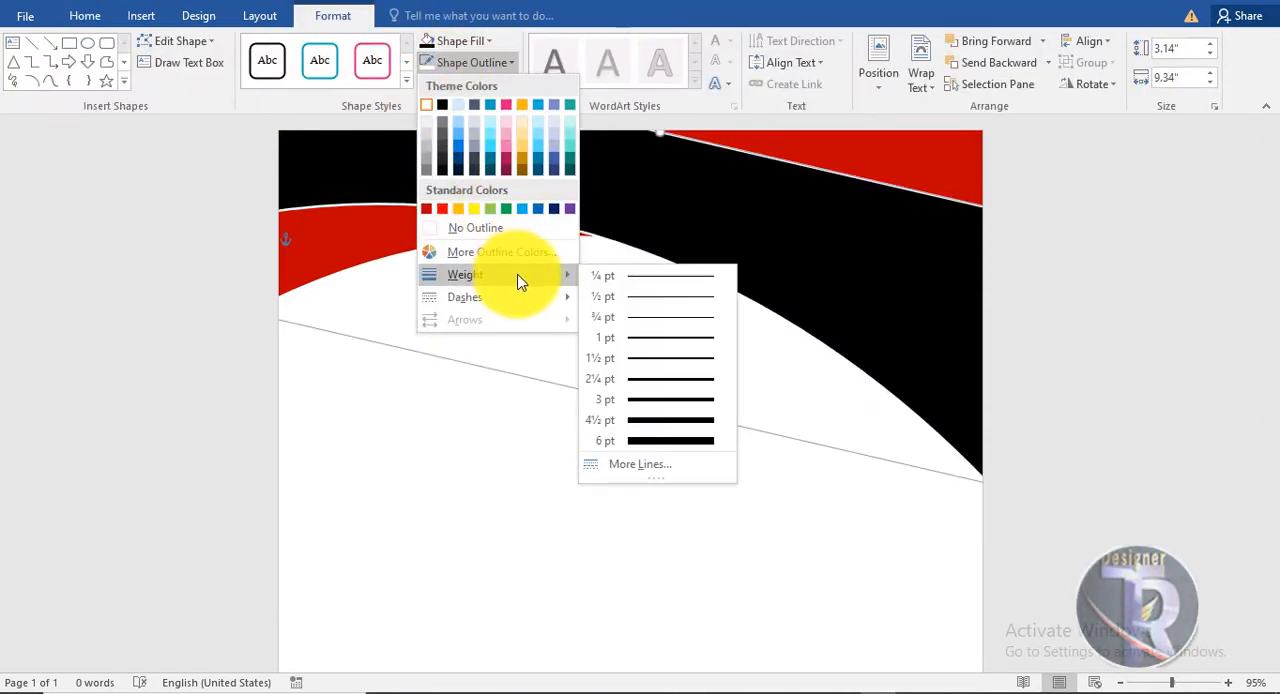
click(660, 379)
click(666, 540)
Draw a rectangle about 8.18" wide and 1.34" high across the full width of the page bottom.
scroll(666, 500, up, 4)
scroll(666, 500, down, 5)
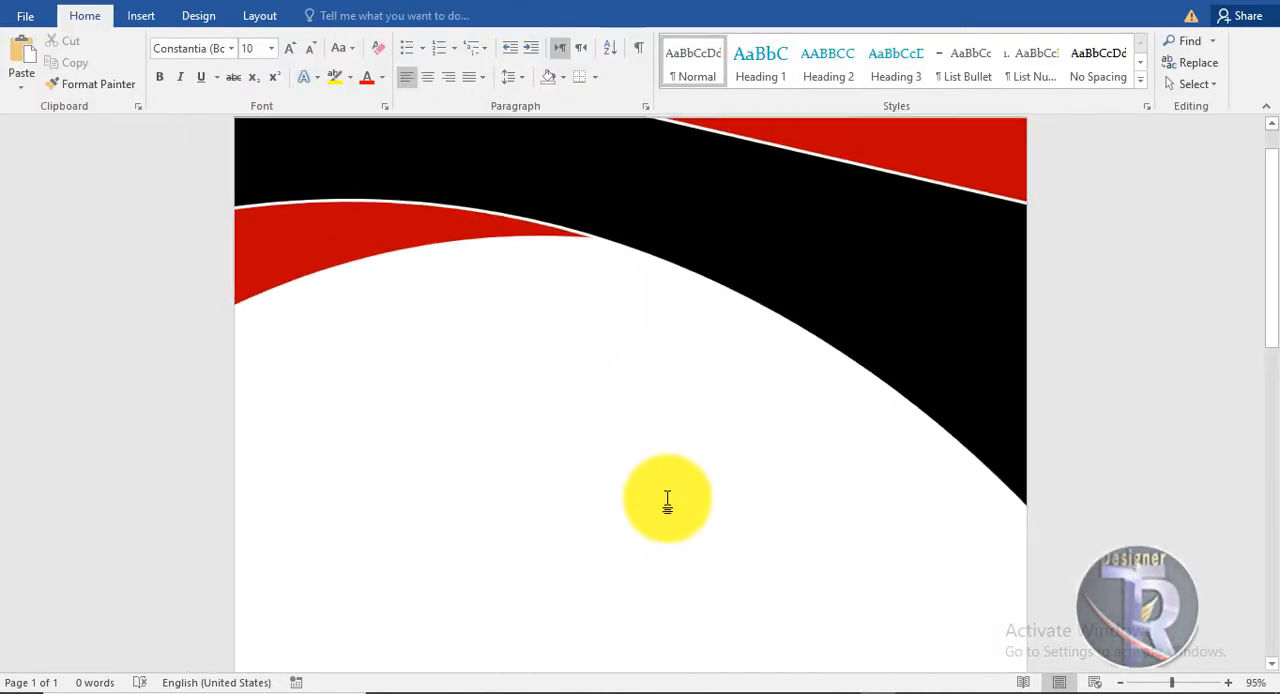
scroll(1250, 290, down, 4)
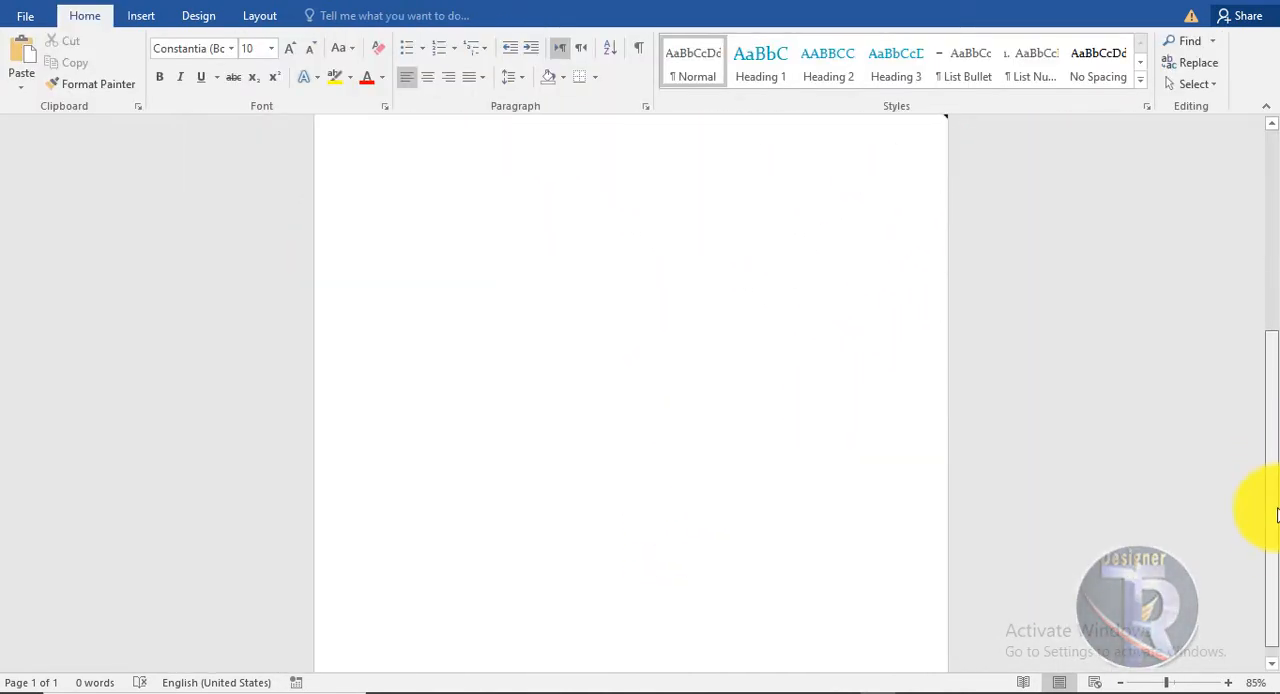
click(141, 15)
click(262, 88)
click(306, 128)
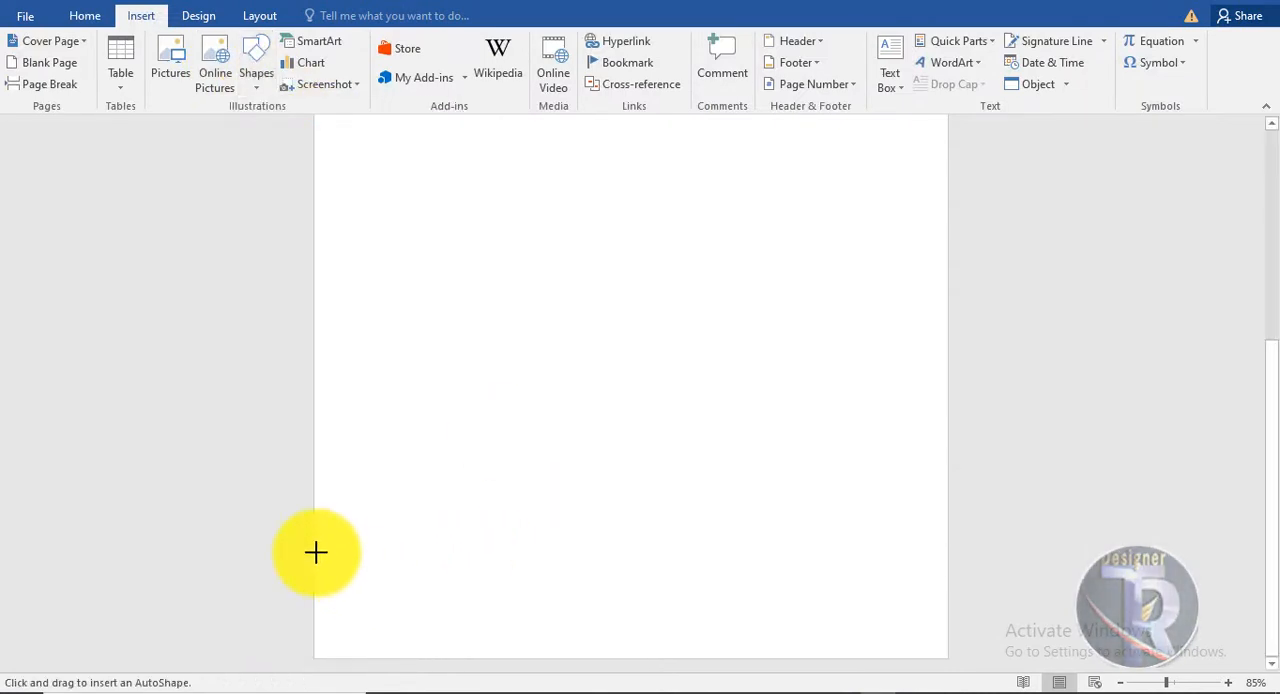
drag(314, 551, 946, 655)
Edit the rectangle's points to raise its upper-right corner to about 2.07" overall height and bend the top edge into a downward curve.
right_click(793, 605)
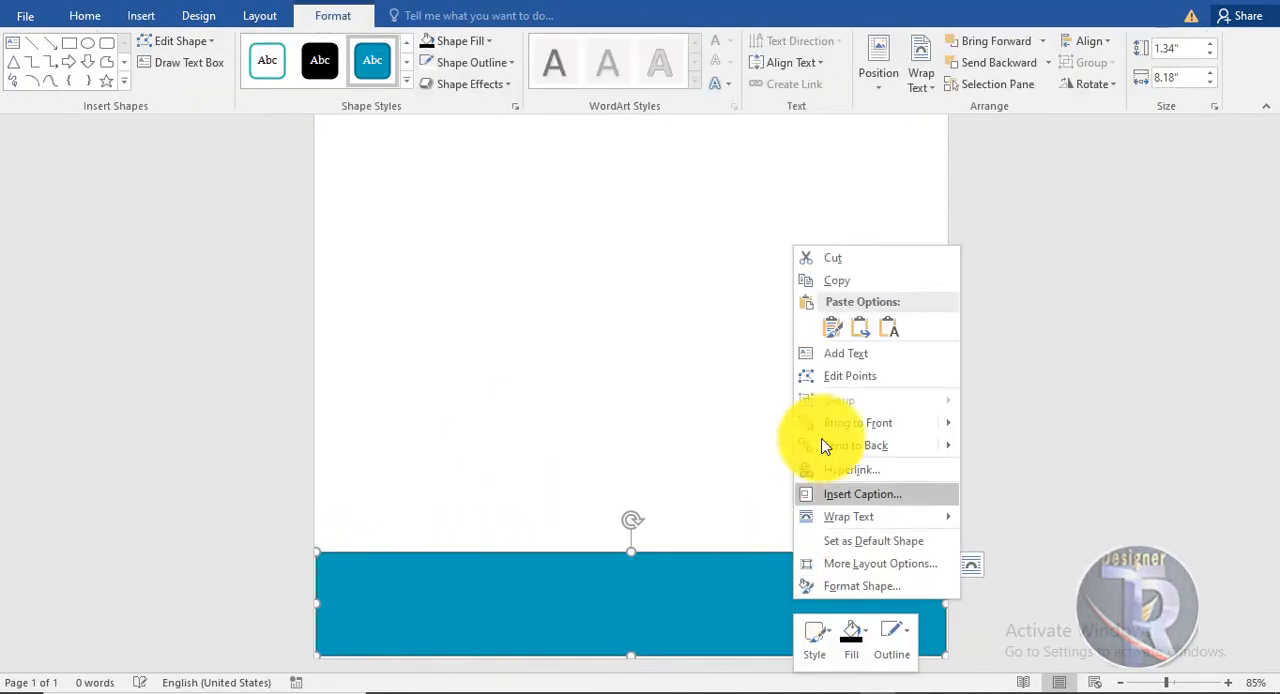
click(848, 376)
drag(947, 496, 946, 496)
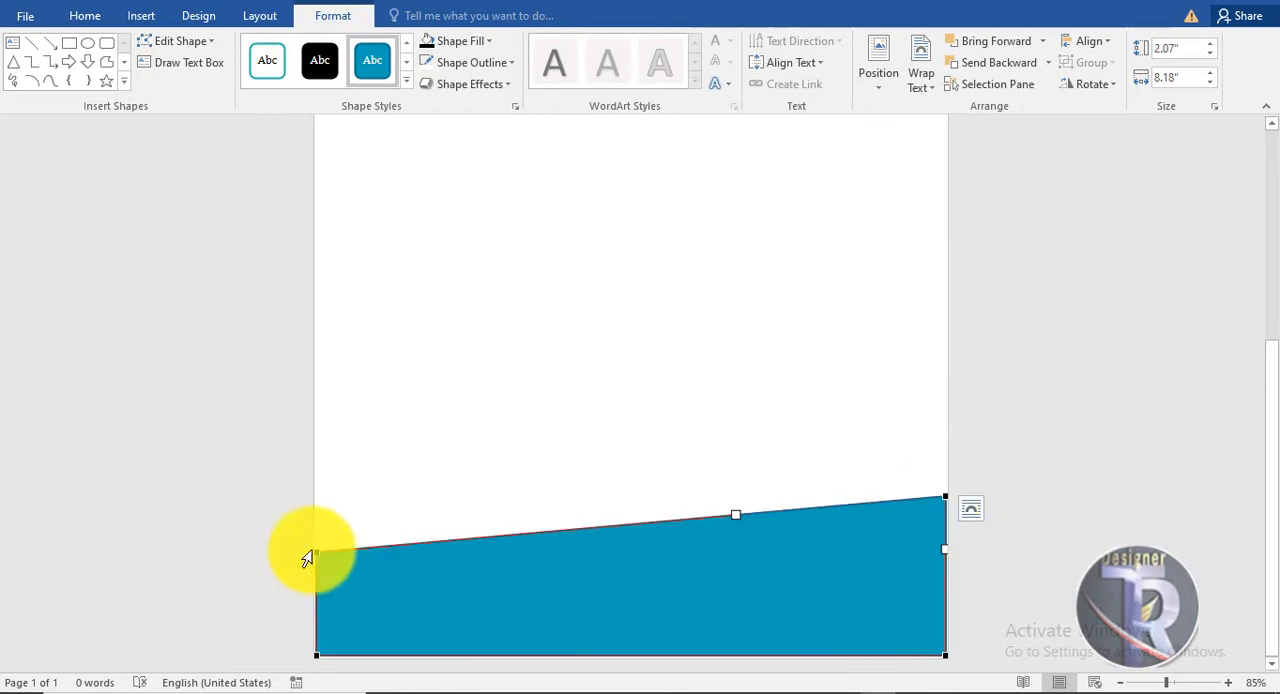
drag(526, 534, 539, 665)
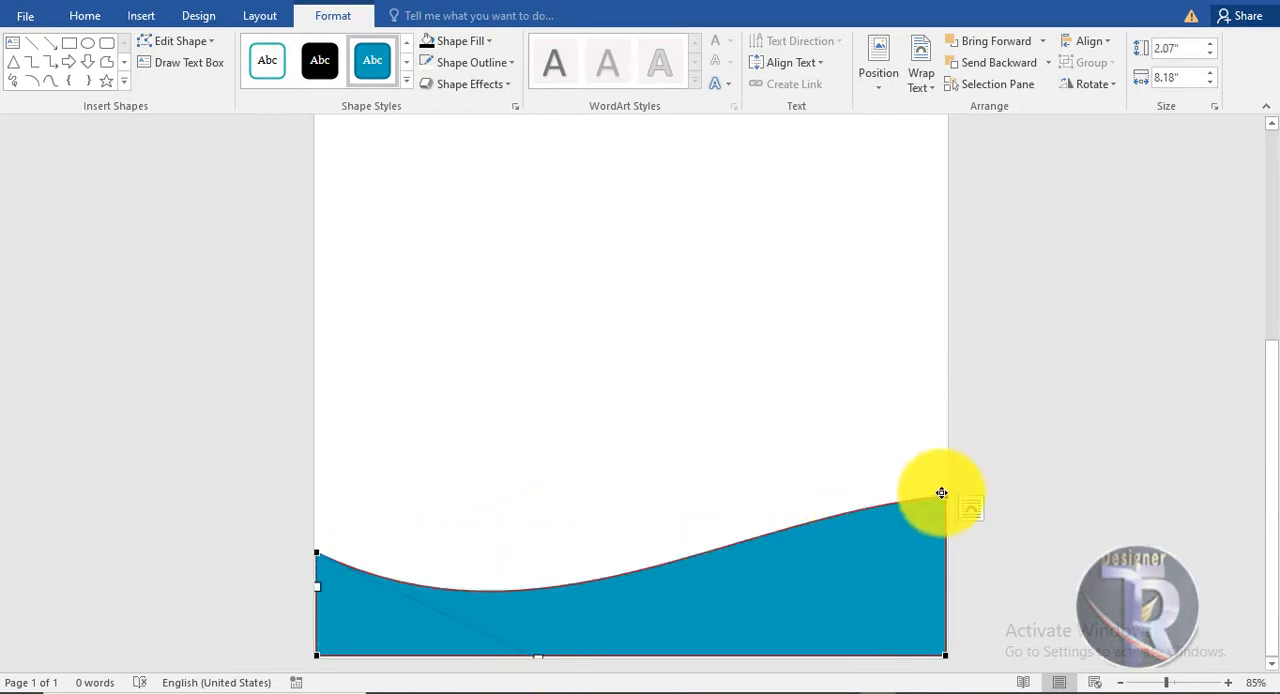
click(944, 496)
drag(737, 515, 759, 577)
click(1028, 623)
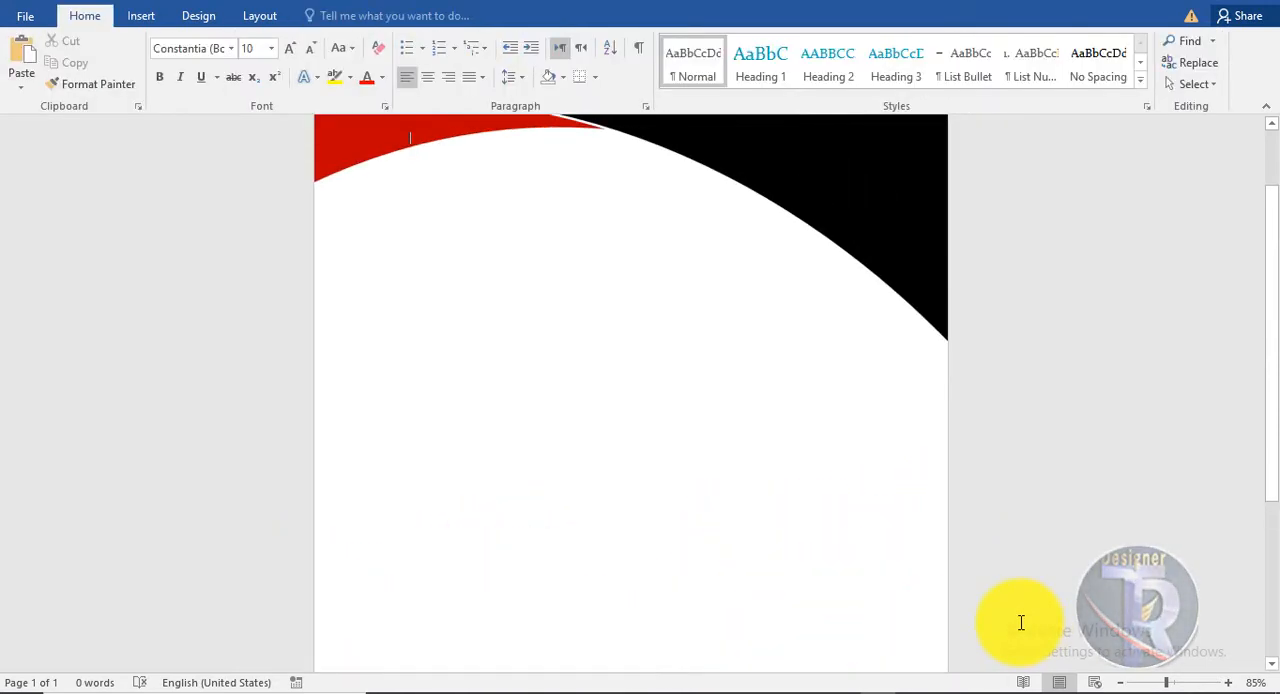
Duplicate the curved bottom shape slightly up and to the left, and flip the copy horizontally.
click(934, 584)
mouse_move(908, 561)
ctrl+mouse_down()
mouse_move(871, 560)
mouse_move(895, 550)
ctrl+mouse_up()
click(1010, 597)
scroll(1031, 597, down, 4)
click(900, 545)
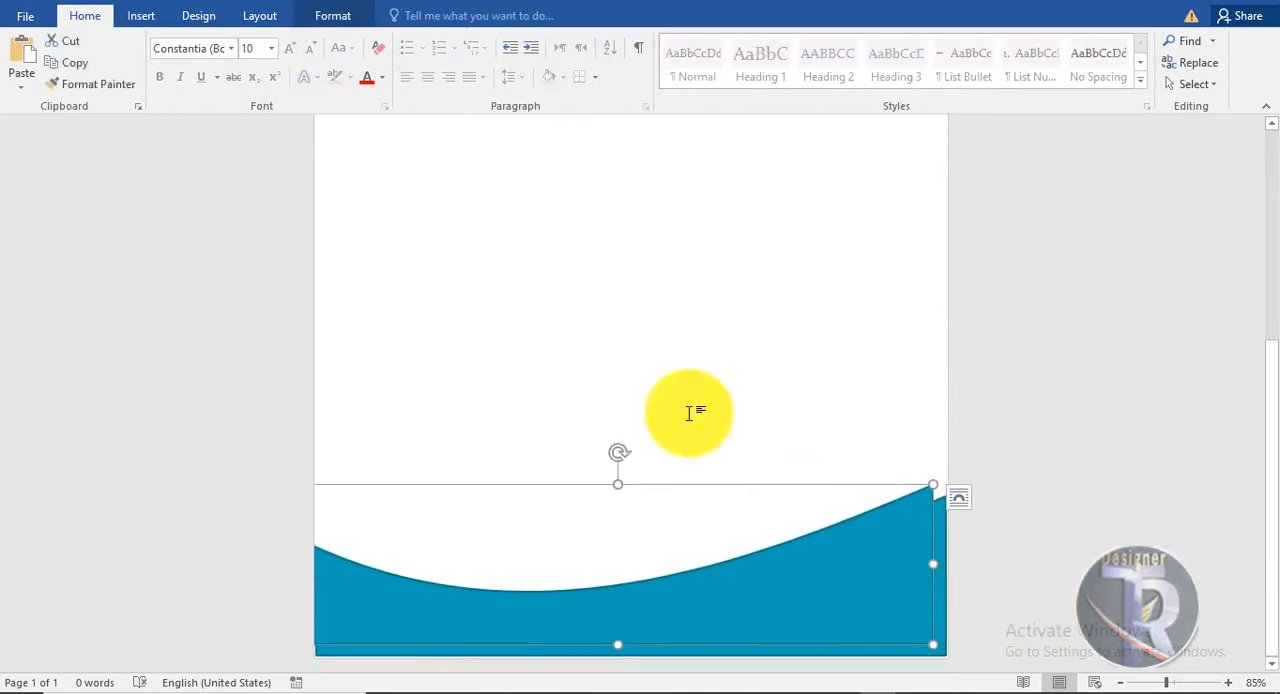
click(340, 15)
click(1091, 84)
click(1115, 174)
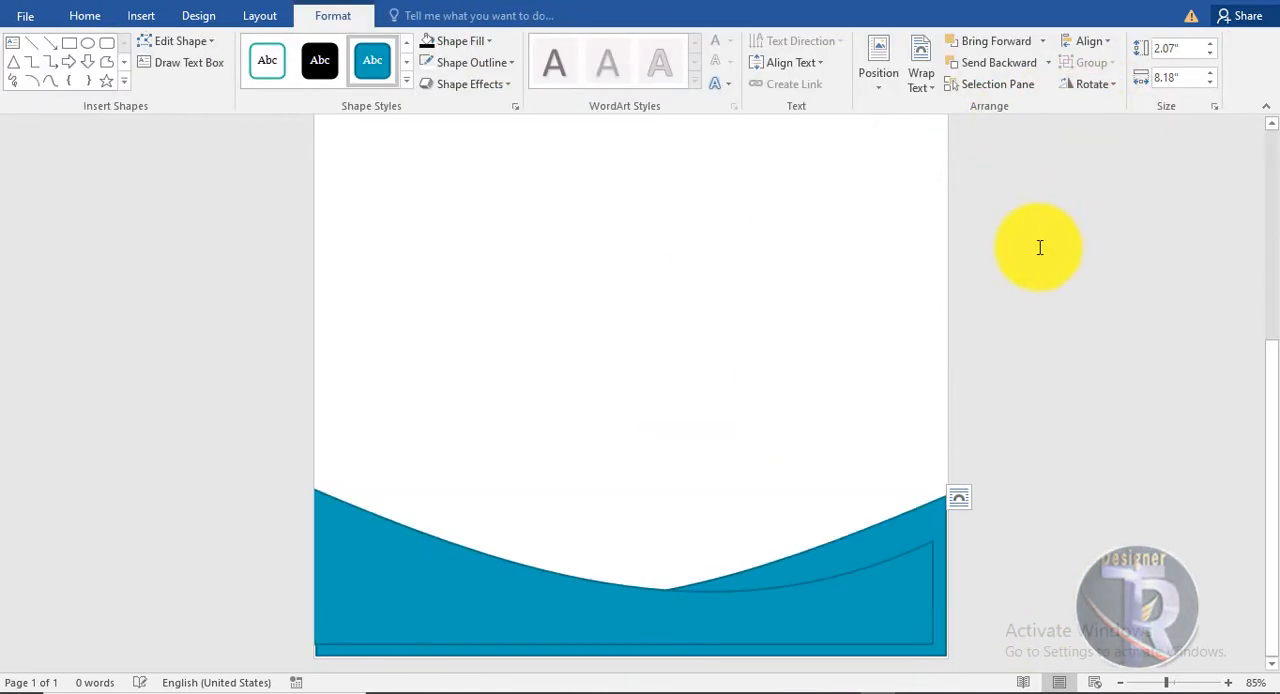
Send the flipped copy behind the original bottom shape and widen the original to about 8.49".
right_click(608, 610)
click(680, 459)
drag(725, 582, 737, 593)
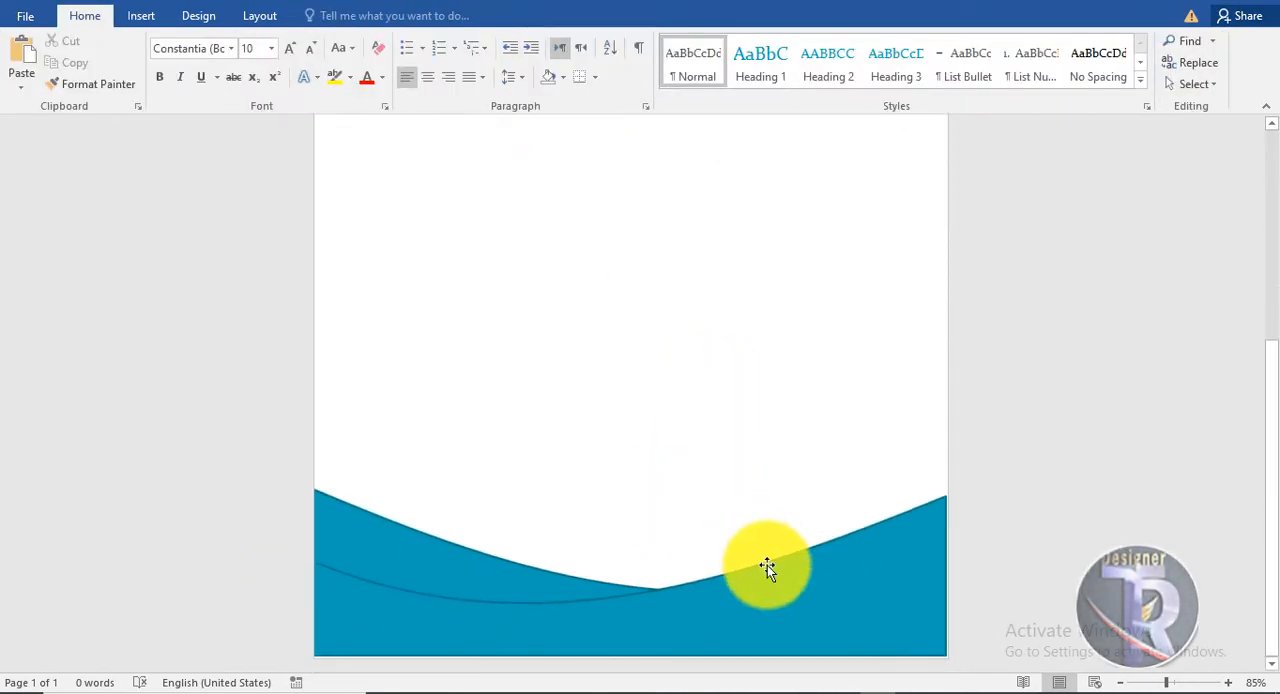
Fill the front bottom shape with black and remove its outline.
click(767, 565)
click(334, 15)
click(462, 41)
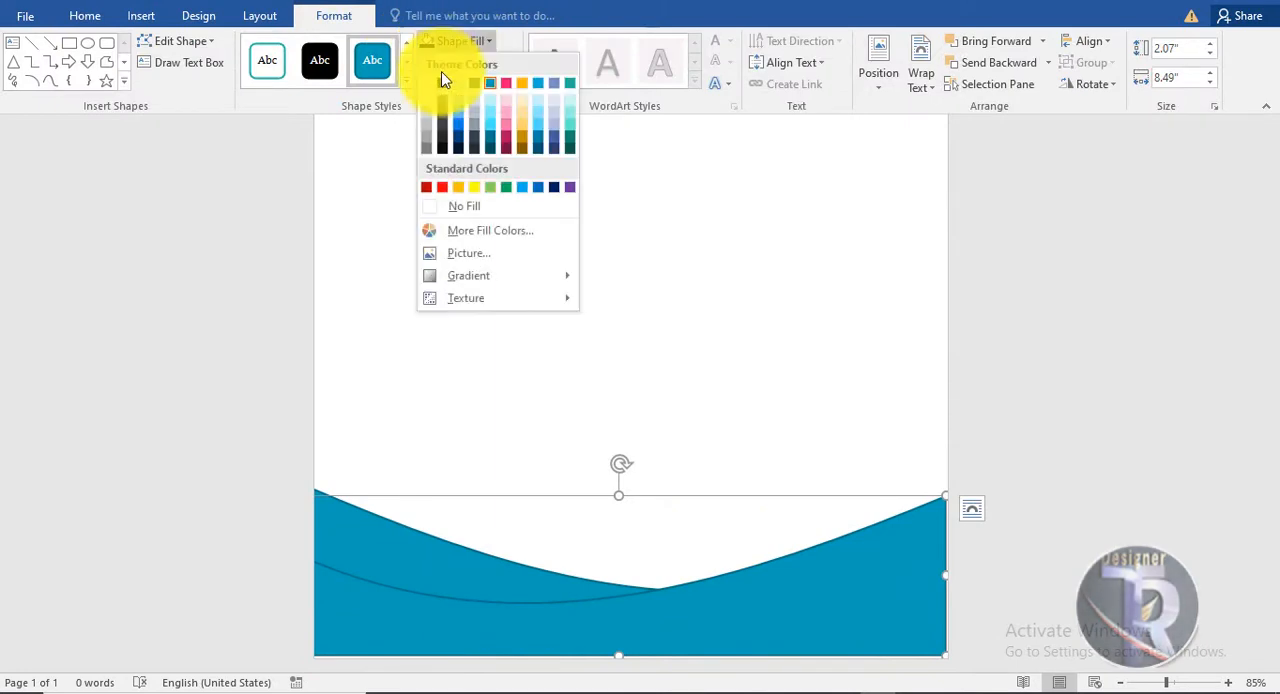
click(442, 84)
click(471, 62)
click(473, 230)
Fill the rear bottom shape with the standard dark red and remove its outline.
click(401, 536)
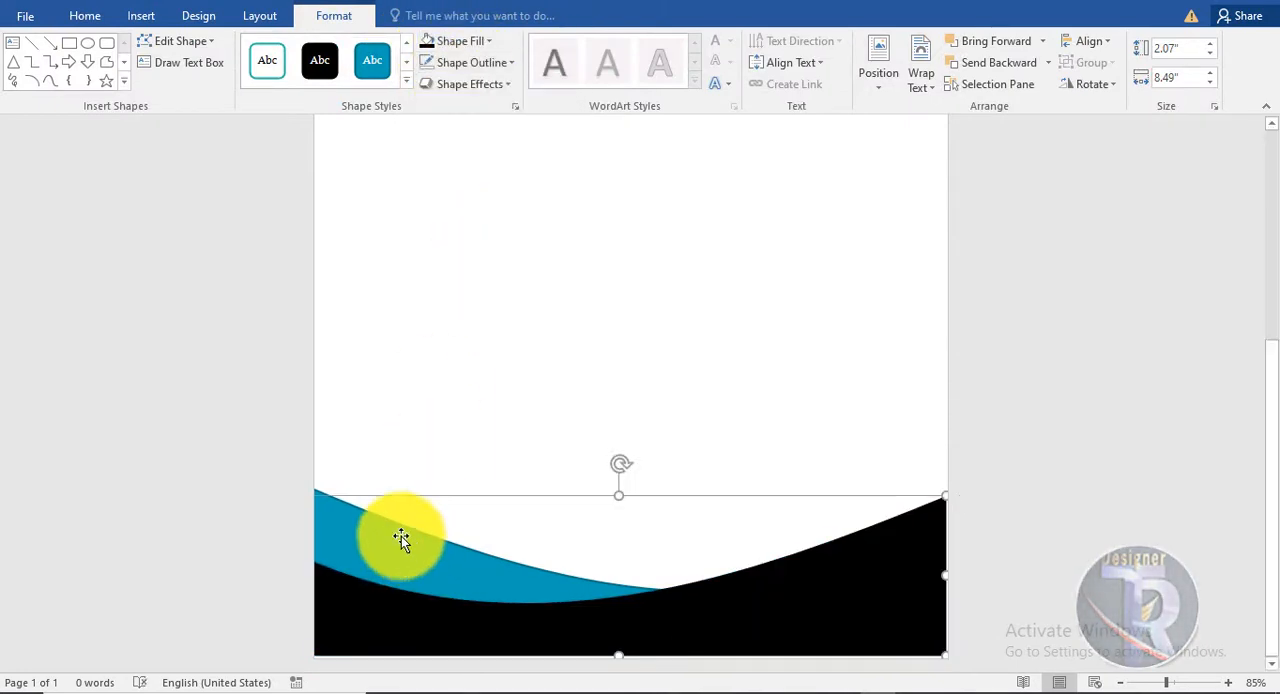
click(462, 44)
click(428, 188)
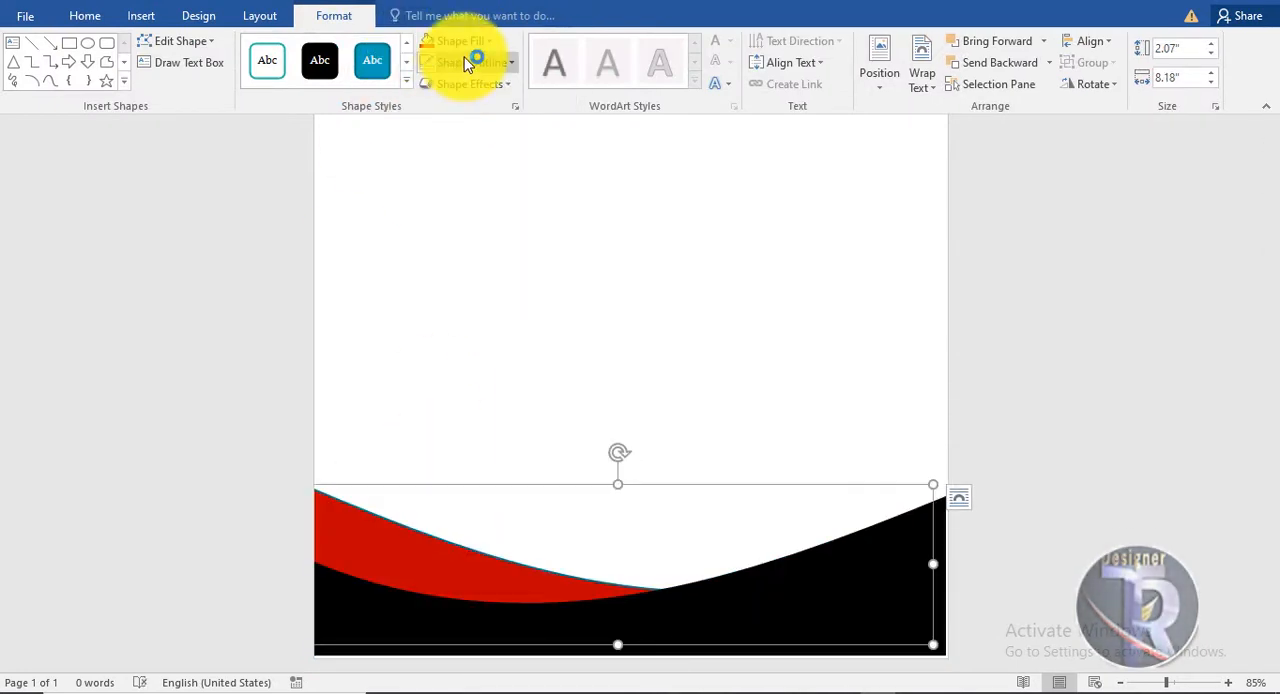
click(471, 62)
click(473, 232)
click(1092, 383)
Draw a diamond about 1.37" wide and high and place it just below the red band at the page's upper left.
scroll(1092, 383, up, 10)
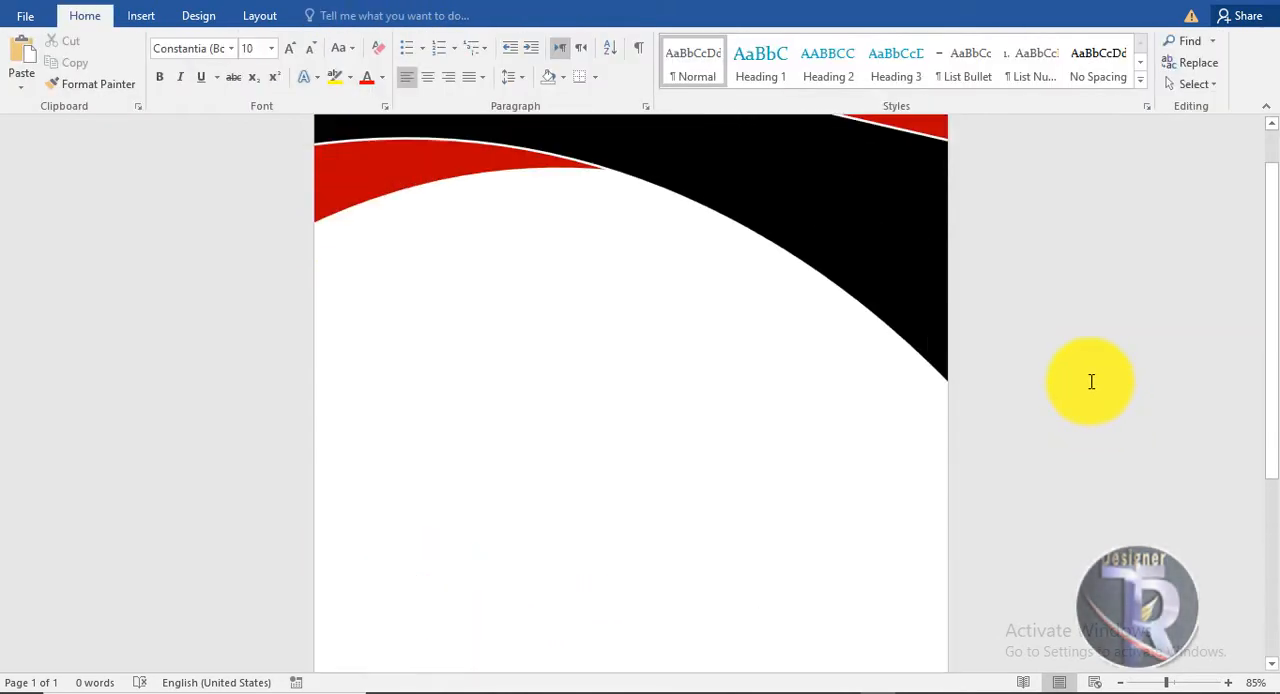
scroll(1071, 294, up, 1)
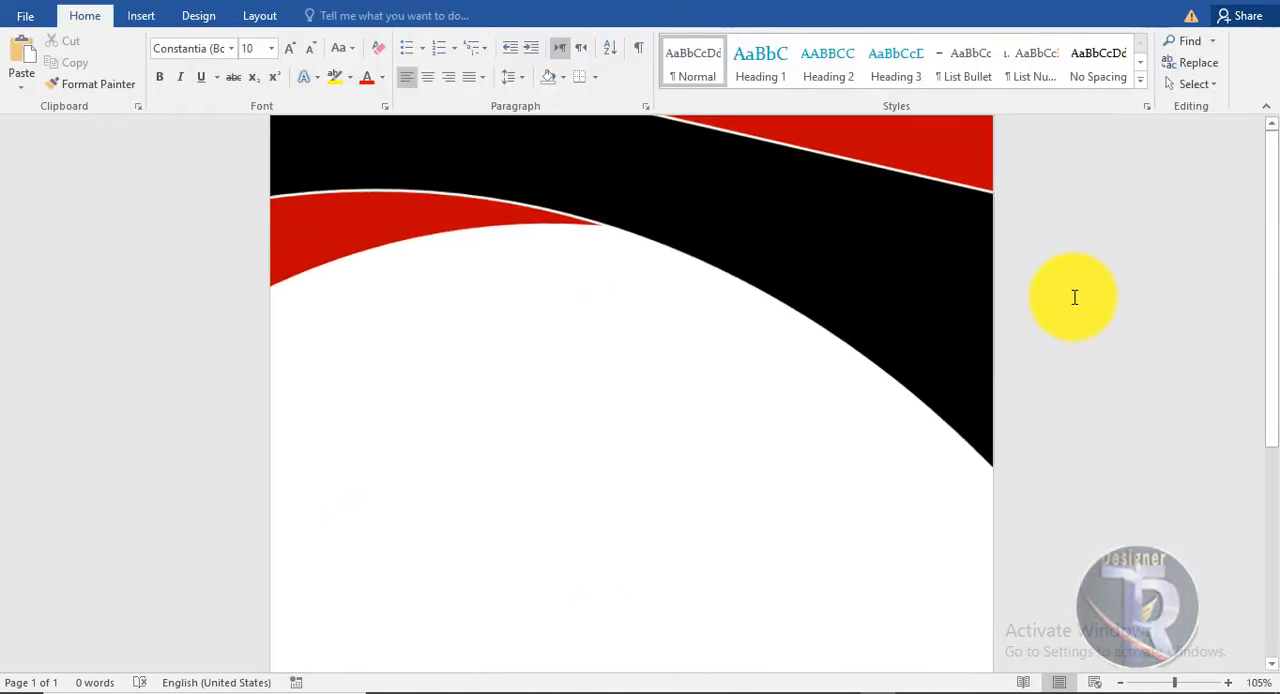
scroll(1071, 294, down, 2)
scroll(1071, 294, up, 2)
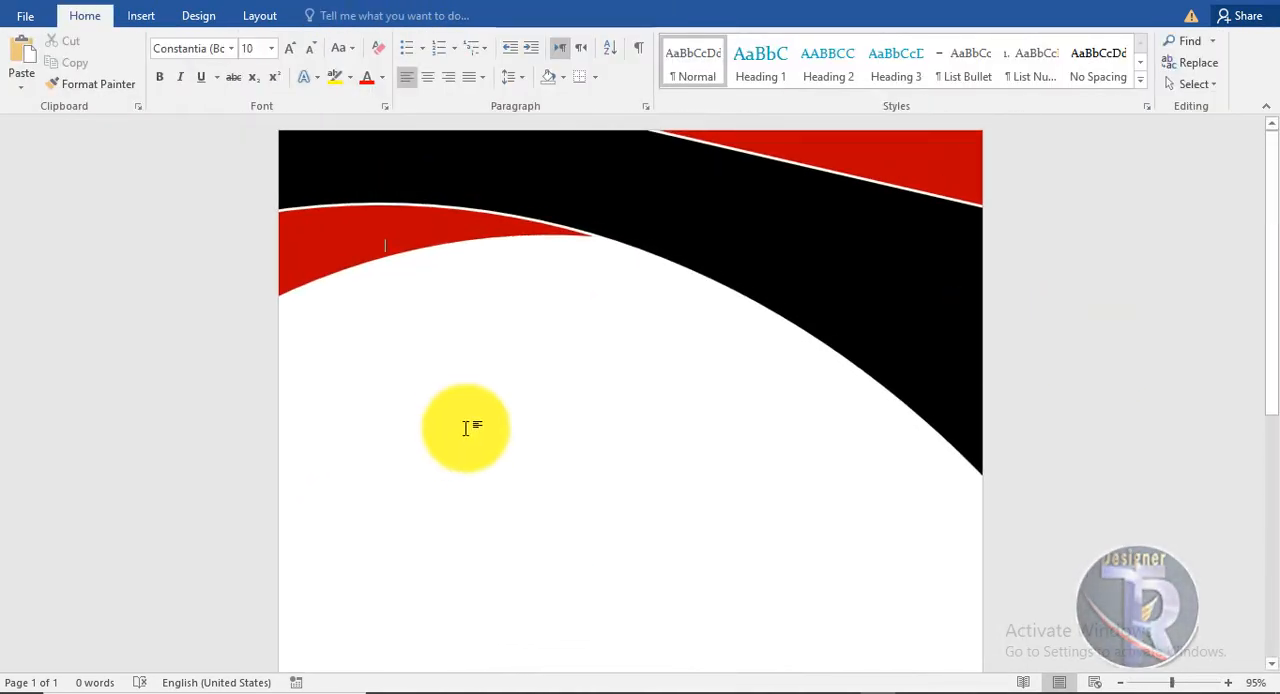
click(141, 17)
click(258, 80)
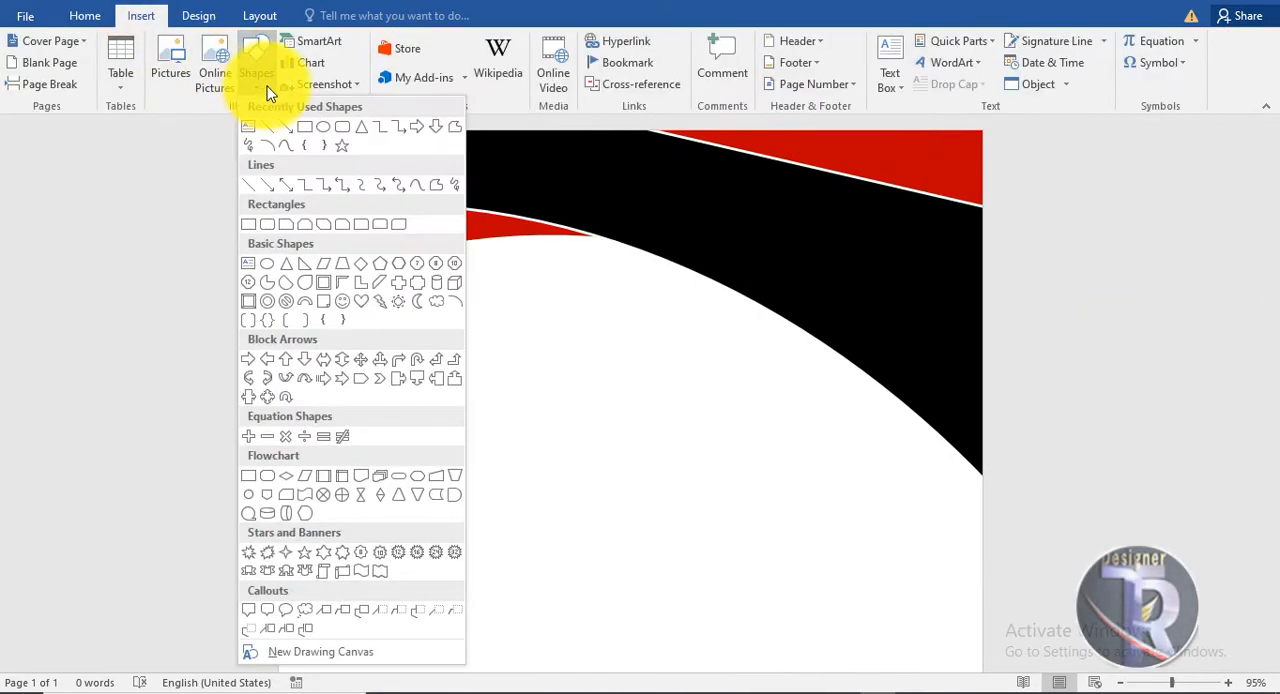
click(361, 264)
drag(346, 294, 427, 414)
drag(420, 369, 403, 358)
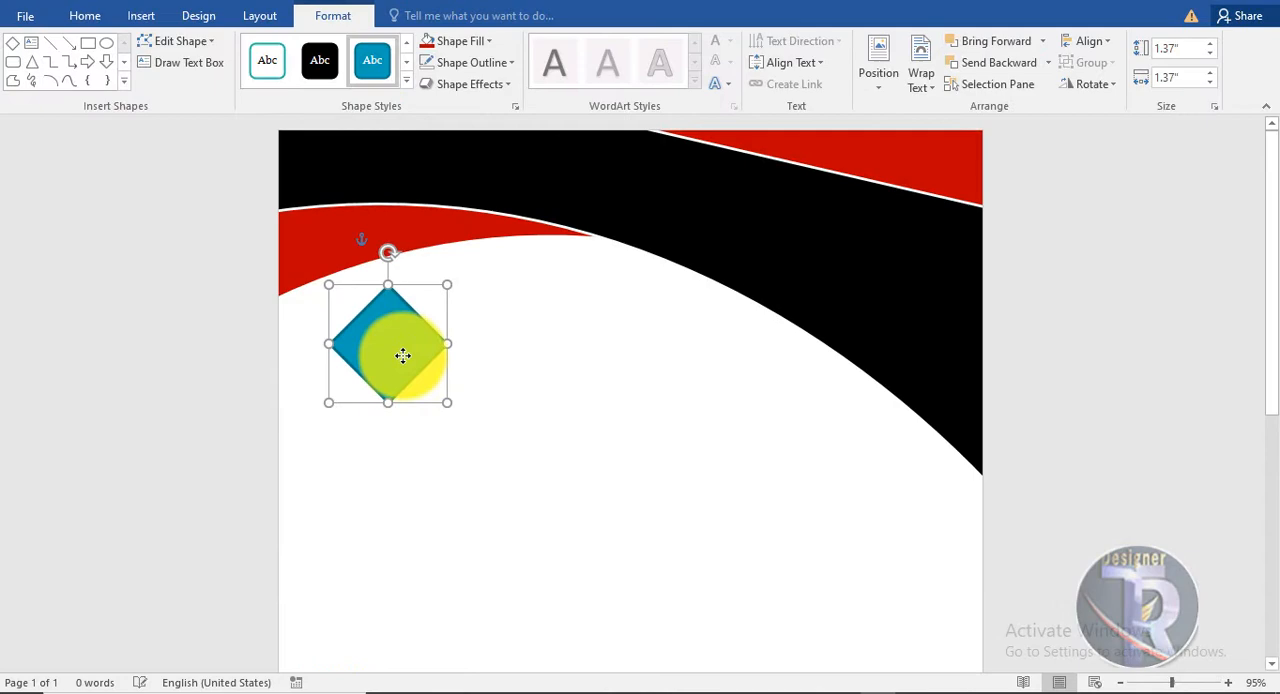
Give the diamond the black preset style and a red outline with a 3 pt weight.
click(336, 64)
click(477, 60)
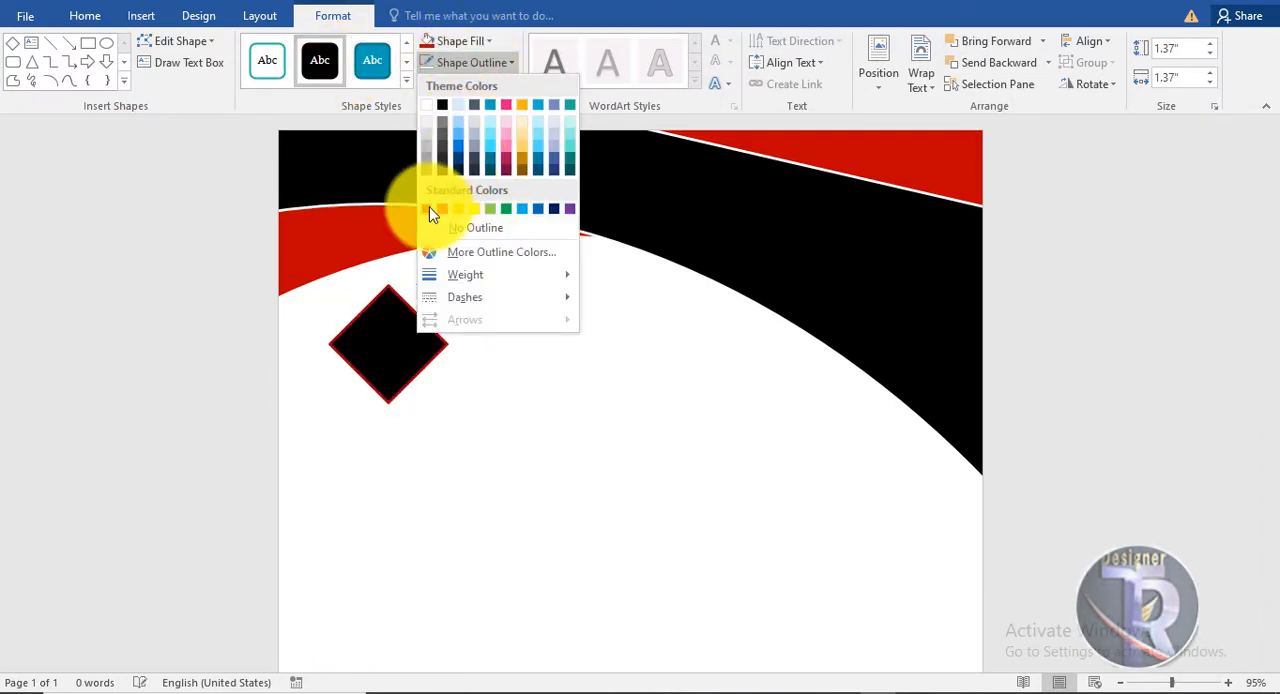
click(429, 206)
click(477, 62)
mouse_move(481, 274)
click(651, 403)
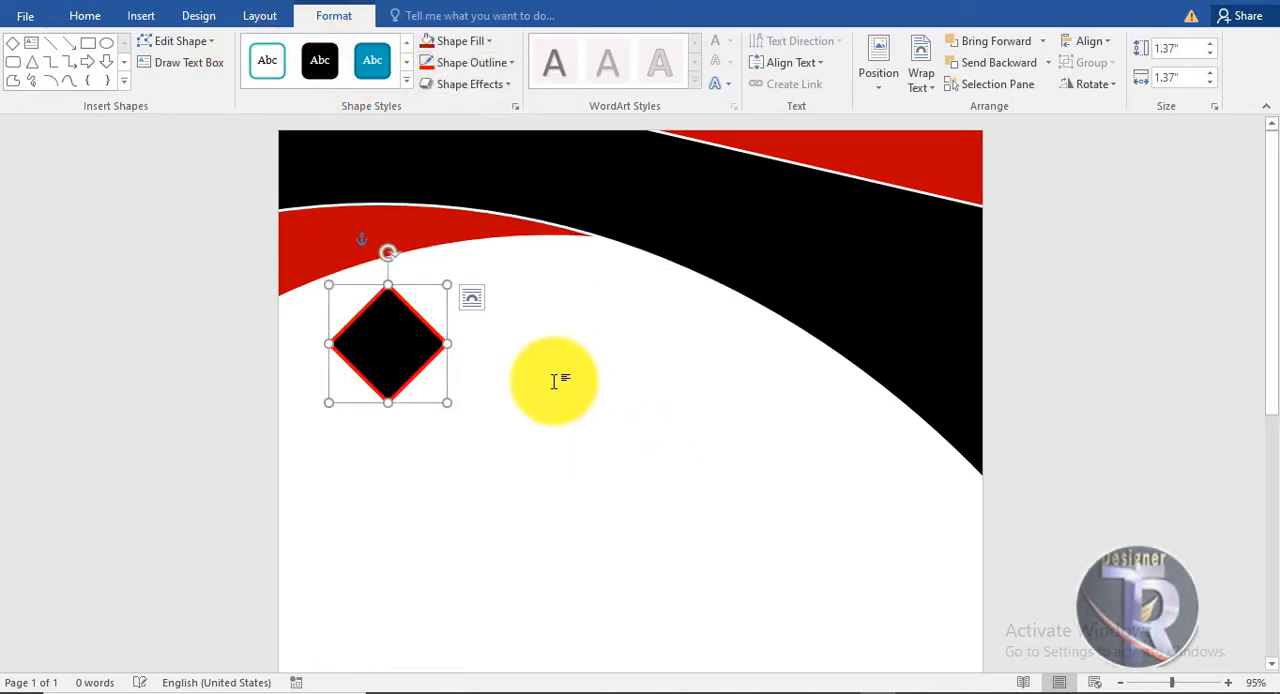
click(556, 381)
Insert black WordArt reading "LOGO" and move it onto the diamond.
click(152, 18)
click(947, 63)
click(924, 100)
drag(514, 320, 557, 468)
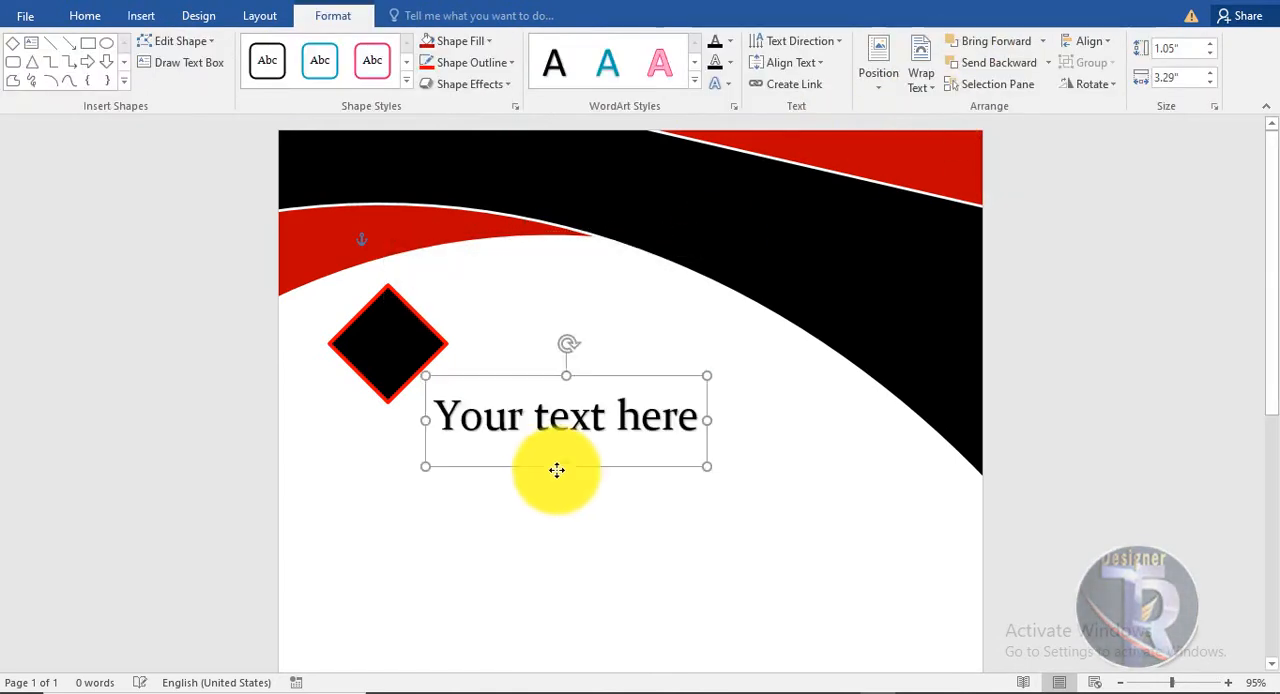
drag(699, 430, 416, 440)
text(1)
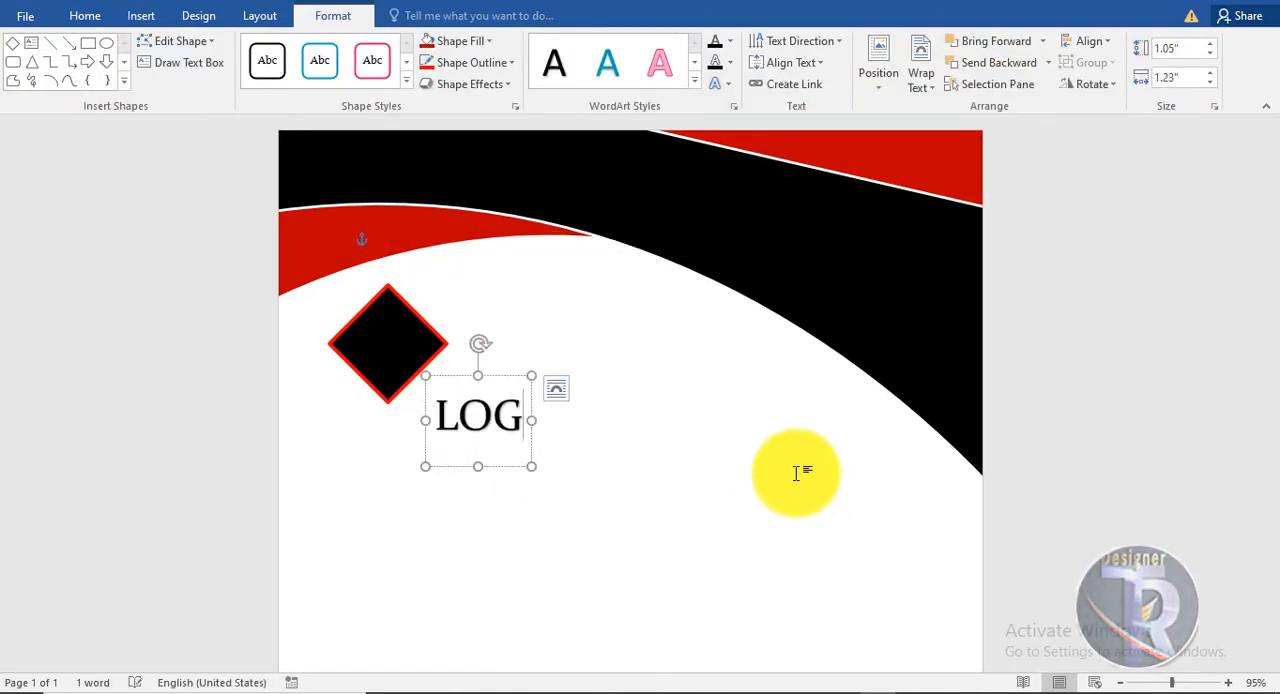
drag(523, 380, 435, 318)
Format the LOGO text as Arial Black, 22 pt, in white.
click(85, 15)
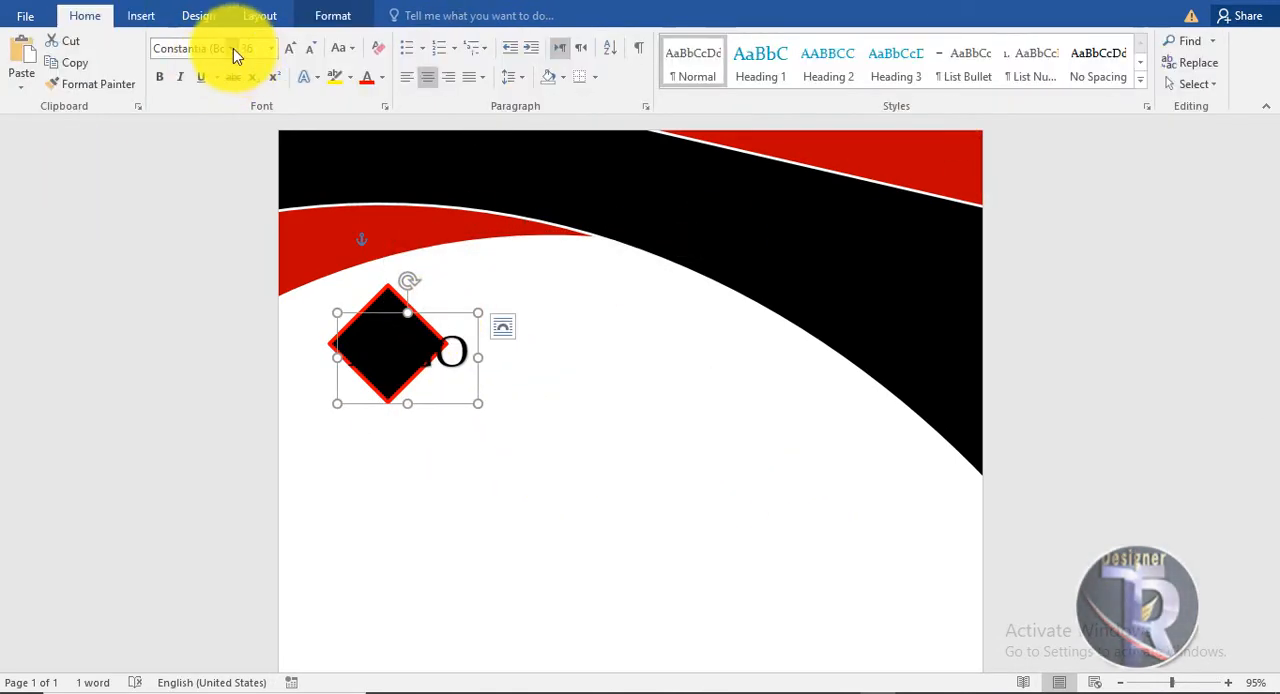
click(231, 48)
click(236, 364)
click(312, 49)
click(312, 49)
click(312, 49)
click(312, 49)
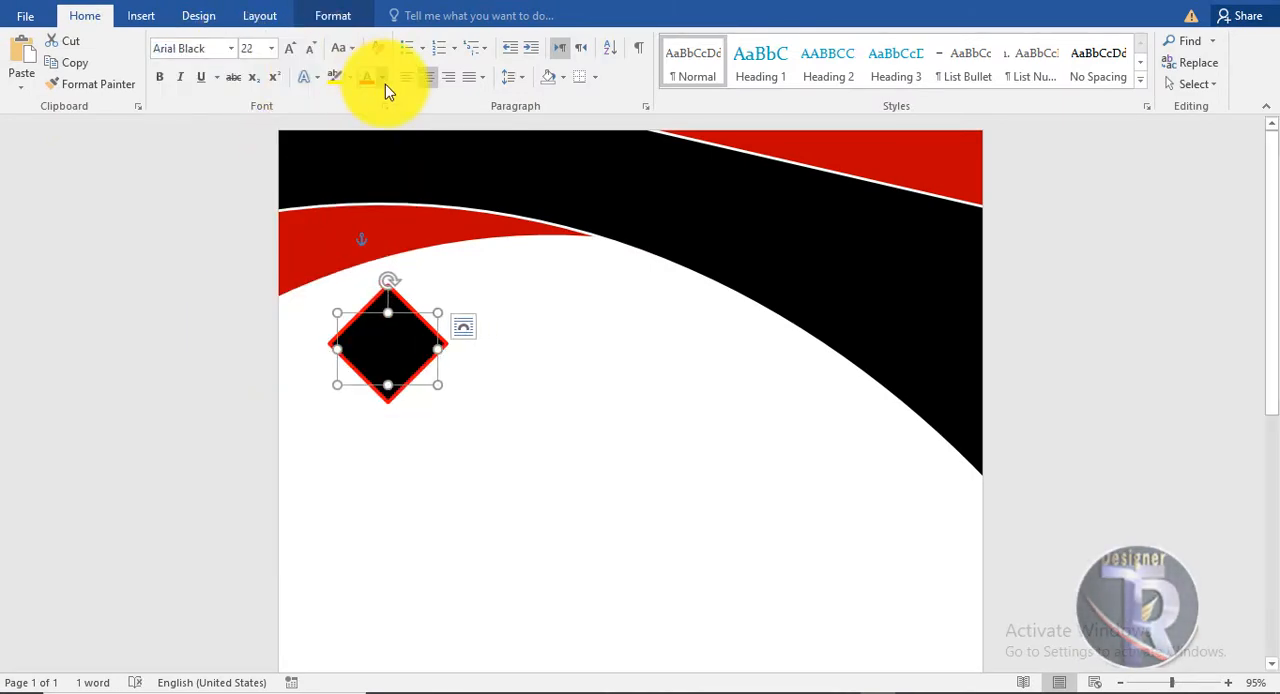
click(382, 79)
click(370, 137)
click(620, 477)
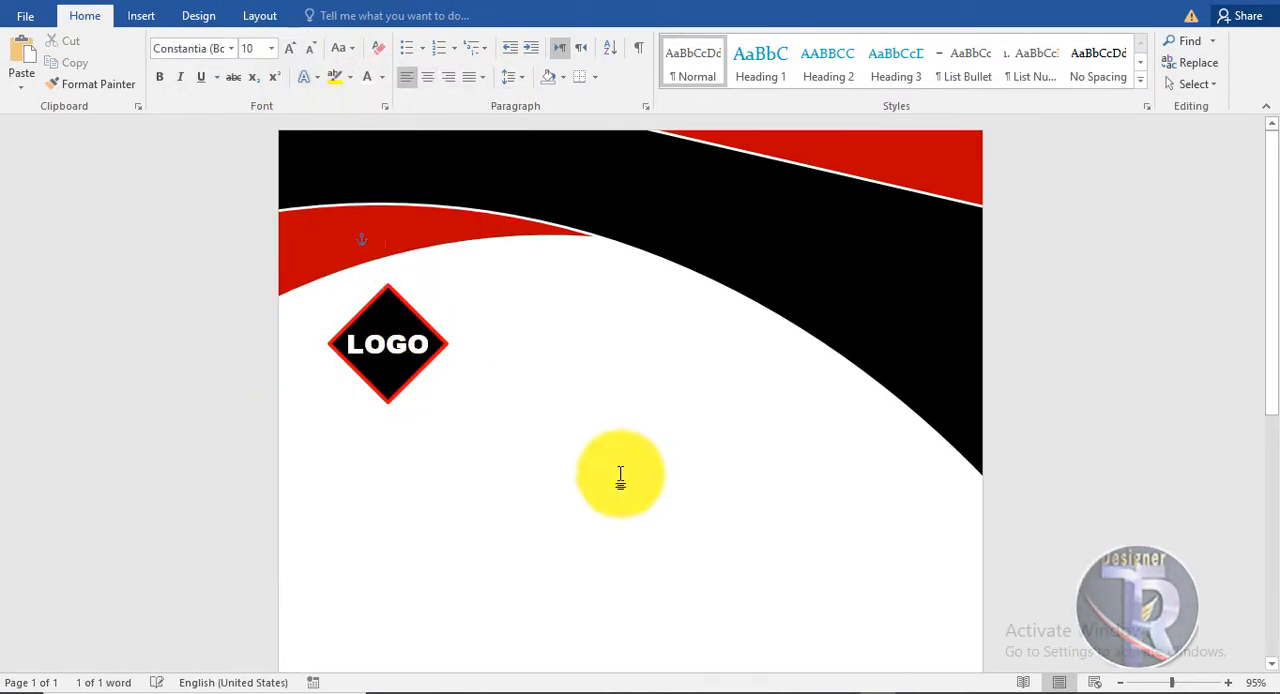
Insert black WordArt reading "Business Name" beside the logo and widen its box to about 3.88".
click(141, 15)
click(950, 63)
click(950, 90)
drag(549, 334, 611, 391)
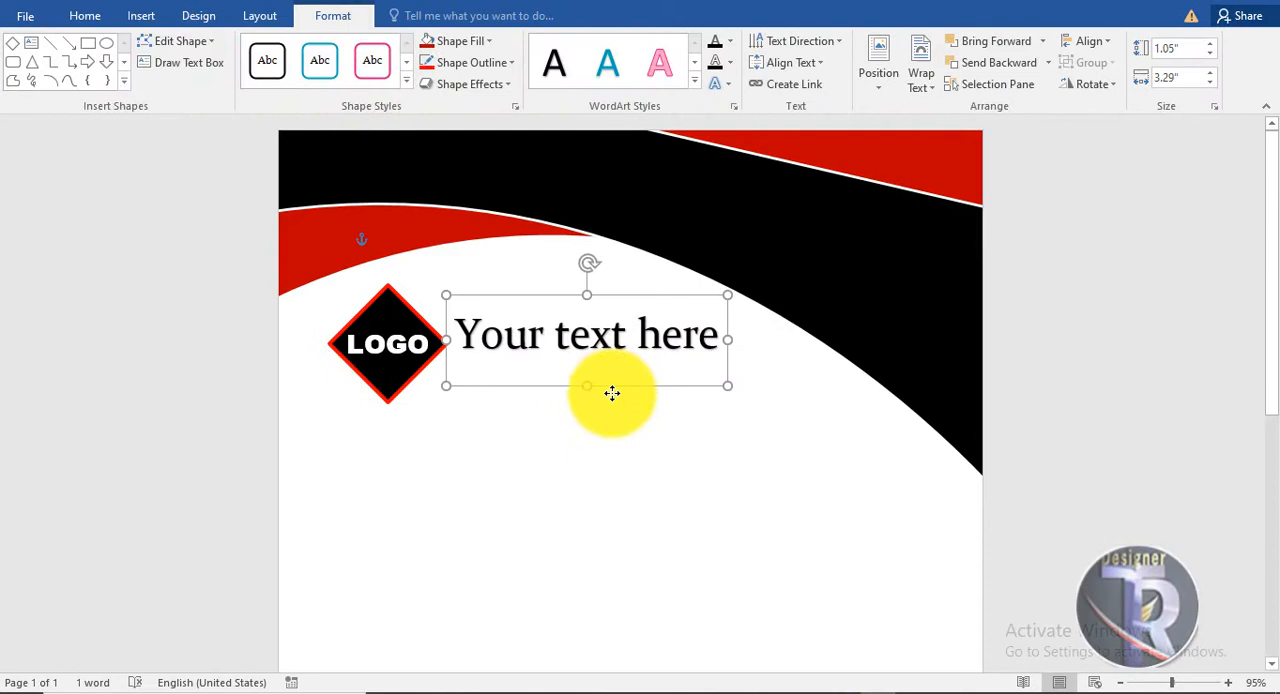
click(710, 368)
key(ctrl+a)
text(Bu)
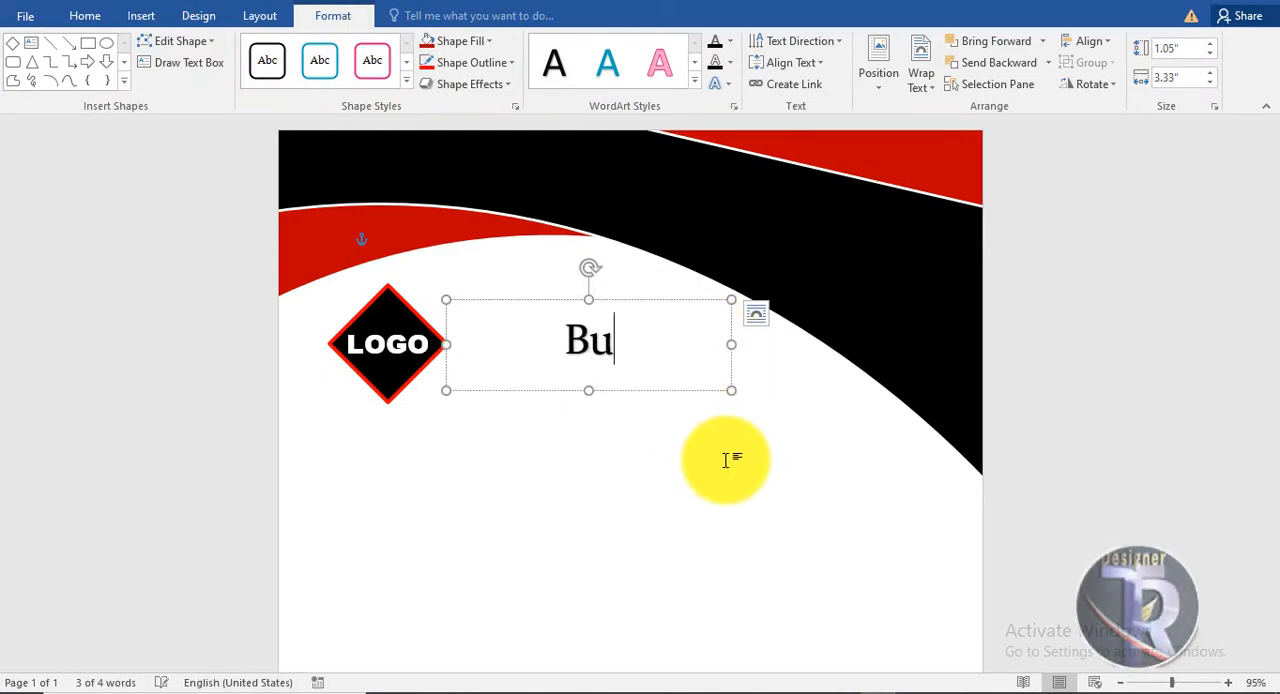
drag(733, 374, 779, 371)
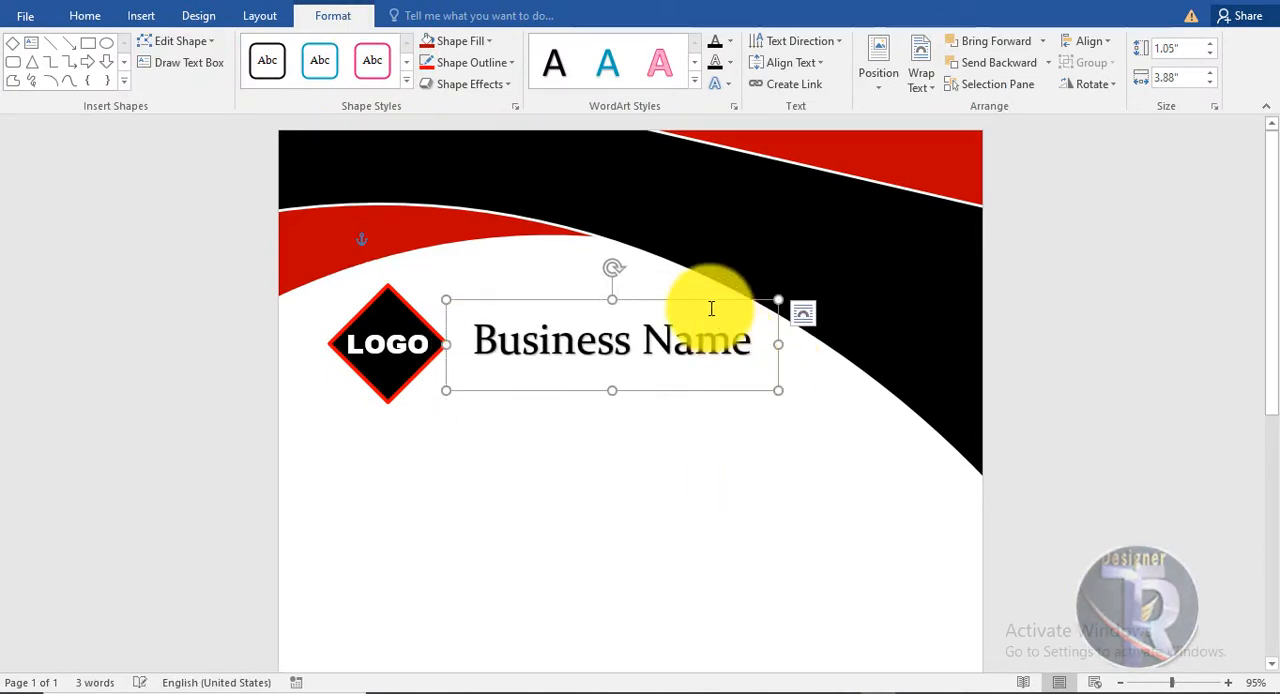
drag(706, 301, 691, 298)
Change the Business Name text's font to Arial.
click(88, 16)
click(229, 48)
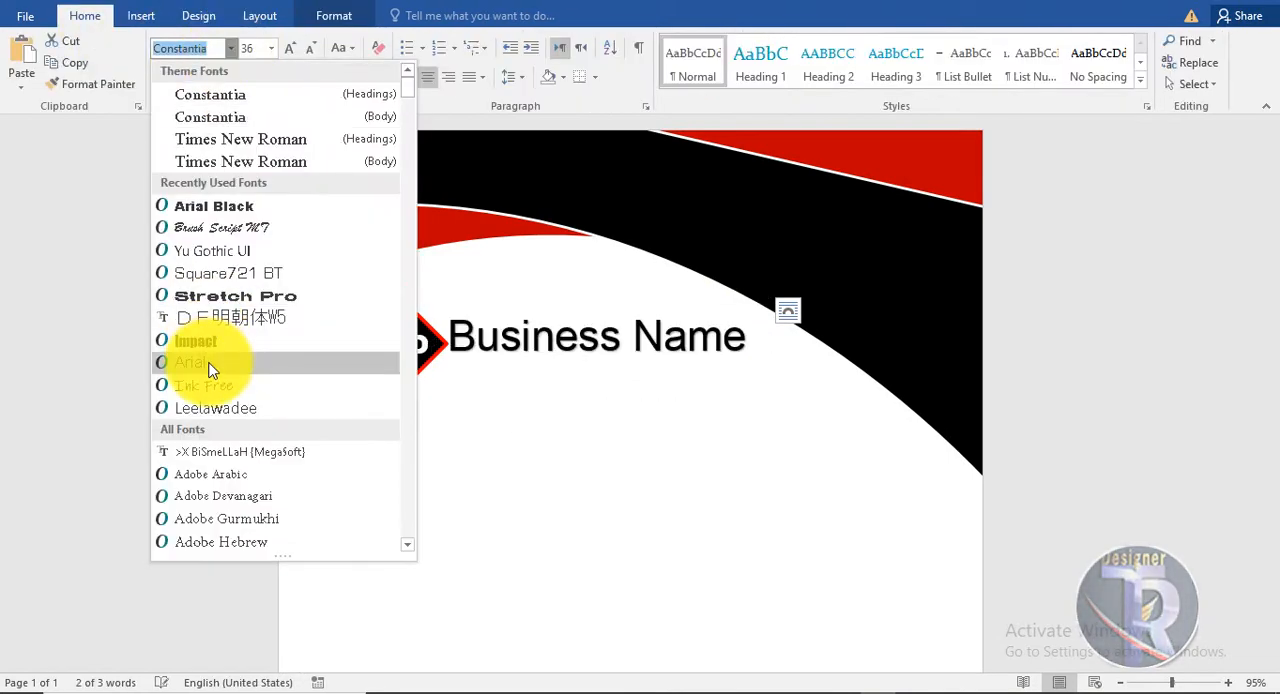
click(209, 366)
click(560, 500)
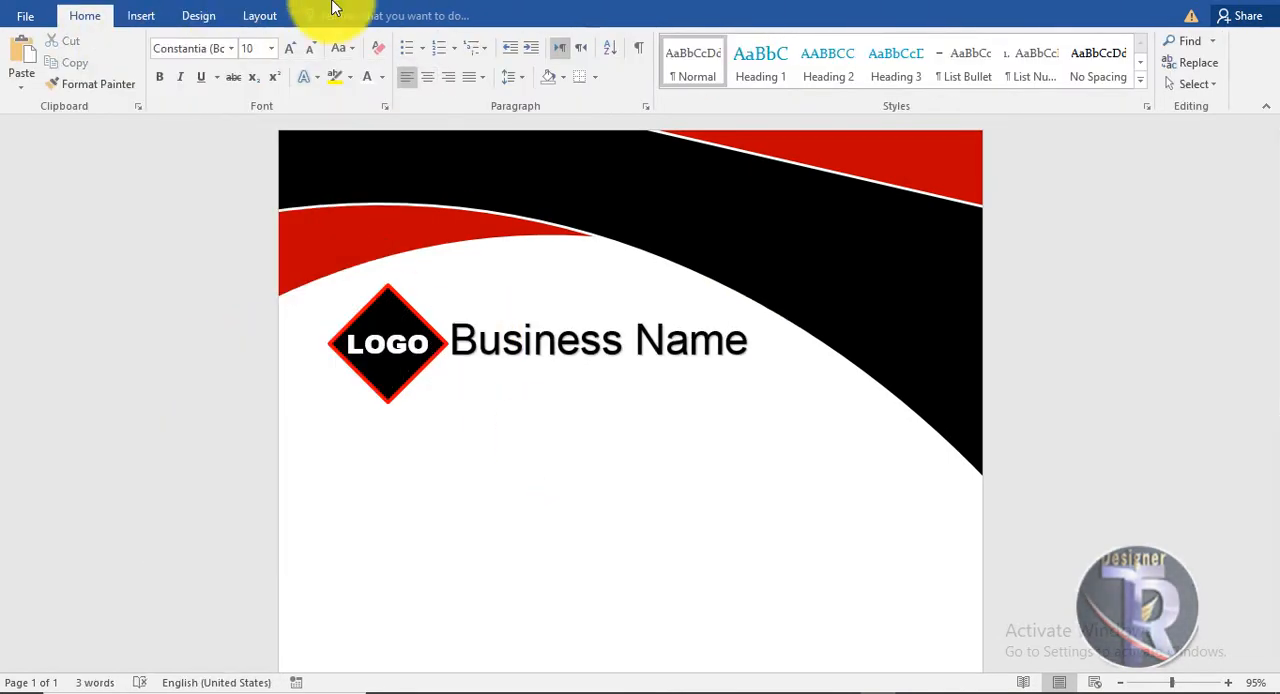
Draw a straight horizontal line about 3.35" long directly under the Business Name text.
click(141, 16)
click(86, 16)
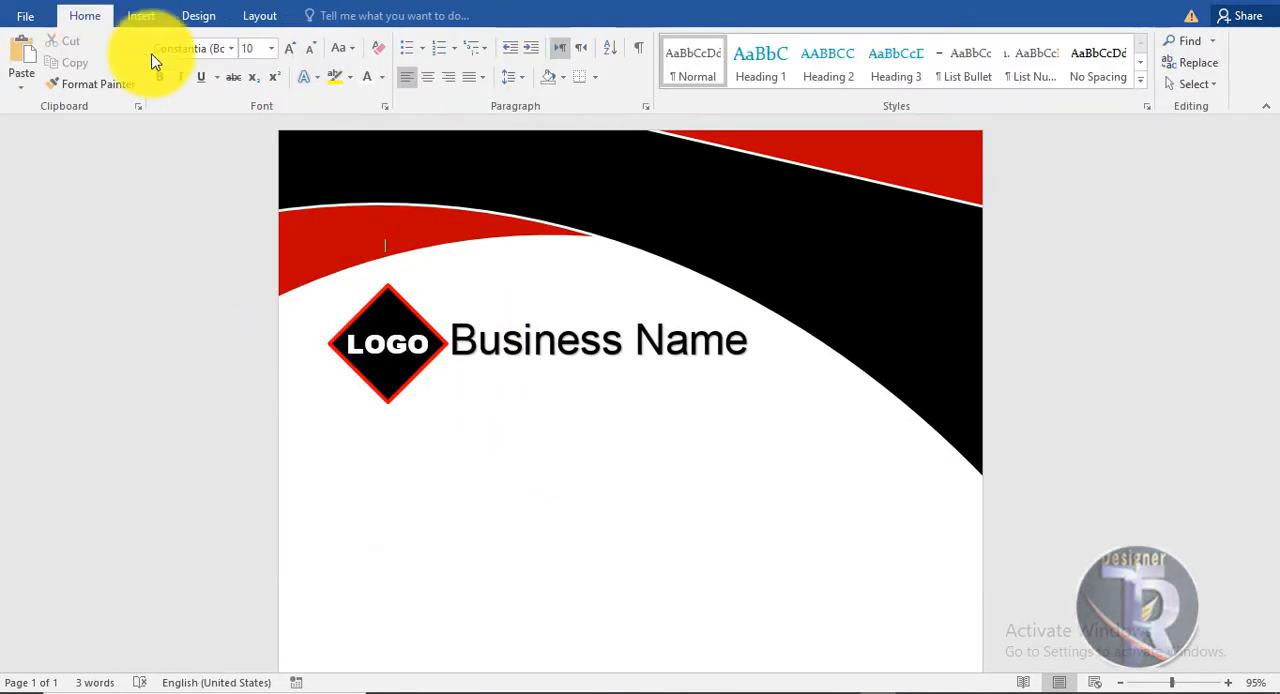
click(141, 16)
click(256, 65)
click(288, 133)
mouse_move(457, 363)
mouse_down()
mouse_move(714, 380)
mouse_move(742, 364)
mouse_up()
Set the line under Business Name to black with a 2¼ pt weight.
click(472, 62)
click(442, 105)
click(478, 64)
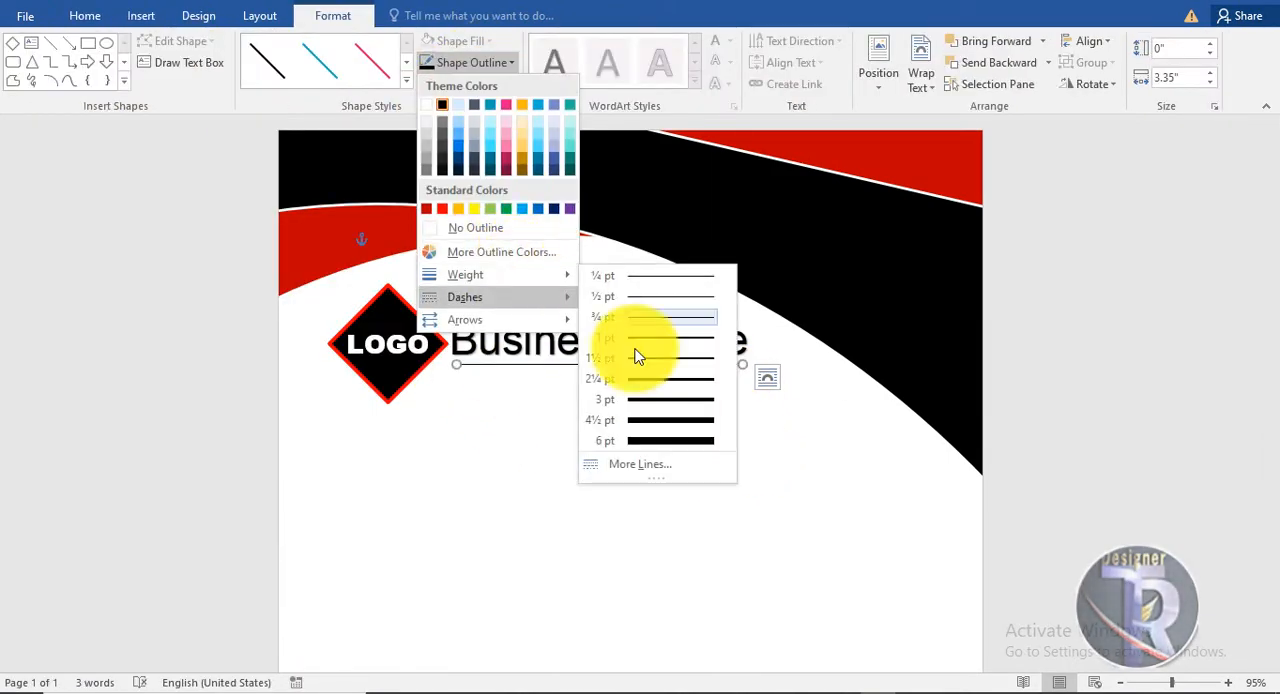
mouse_move(465, 274)
click(651, 386)
click(1077, 397)
Insert black WordArt and move it below the Business Name line, near the page's right edge.
scroll(1077, 397, down, 3)
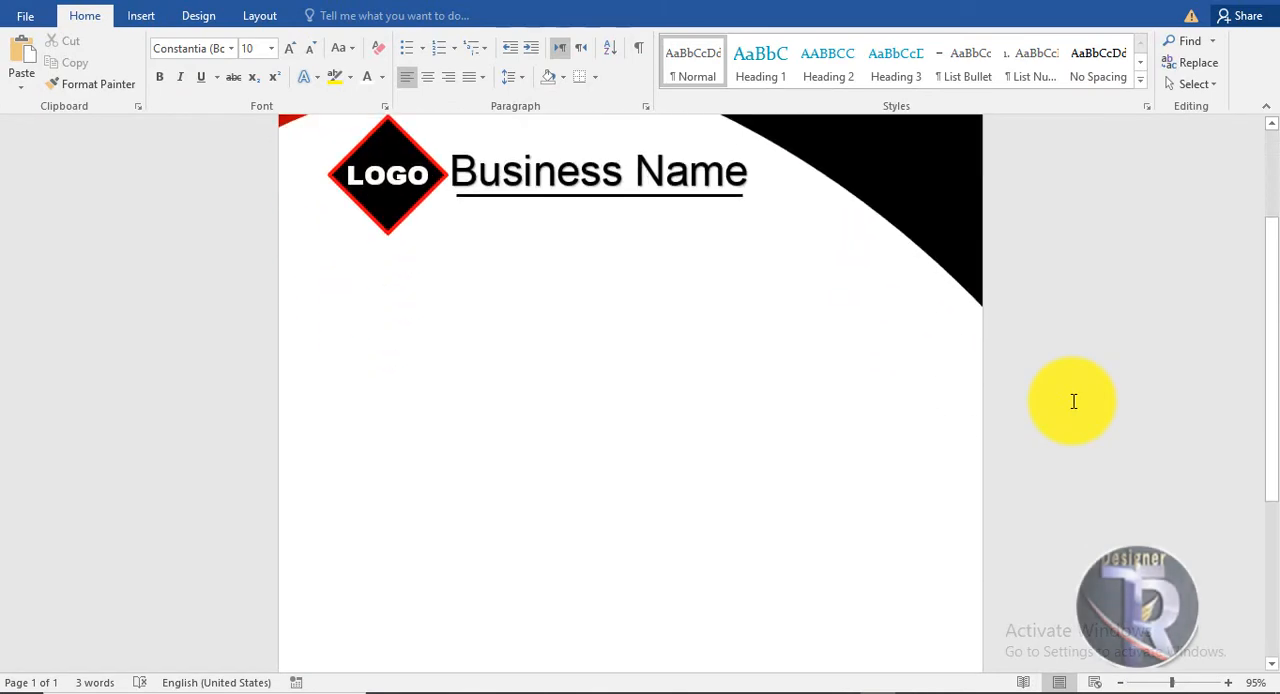
scroll(871, 471, up, 2)
scroll(342, 278, down, 2)
click(141, 15)
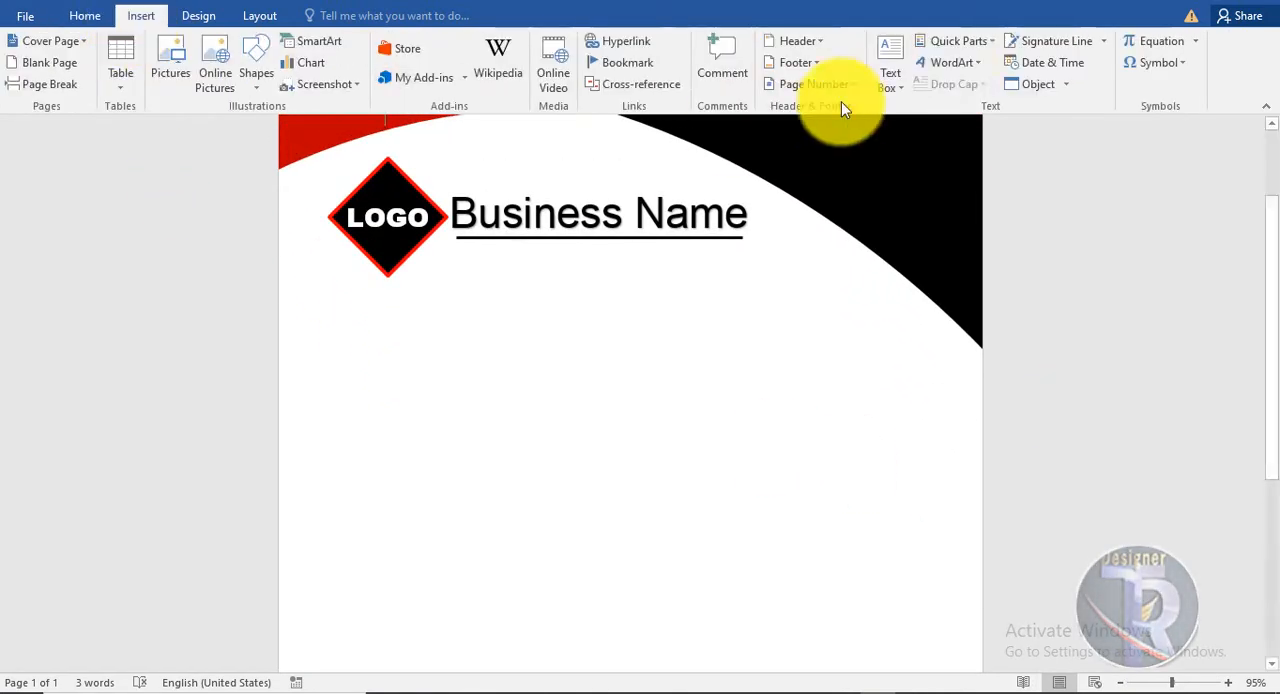
click(943, 60)
click(933, 106)
drag(559, 196, 829, 389)
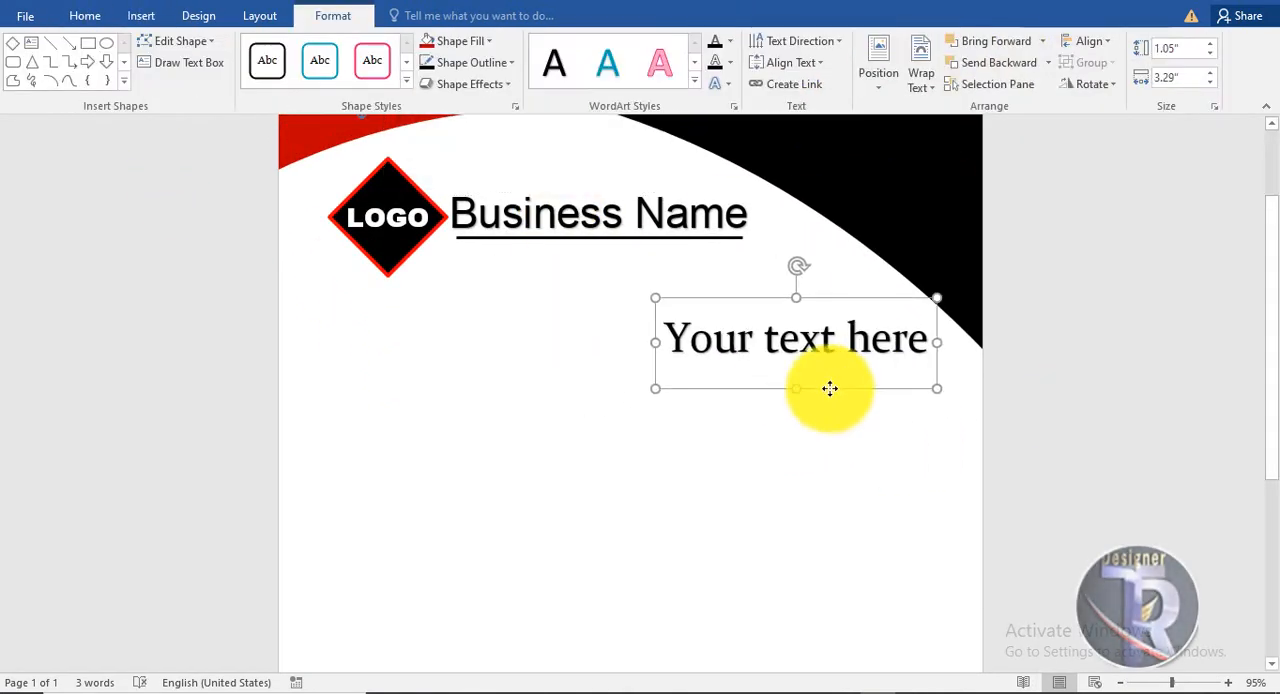
Replace the WordArt placeholder text with "Date:" followed by a blank line of underscores.
click(766, 340)
click(764, 298)
triple_click(871, 337)
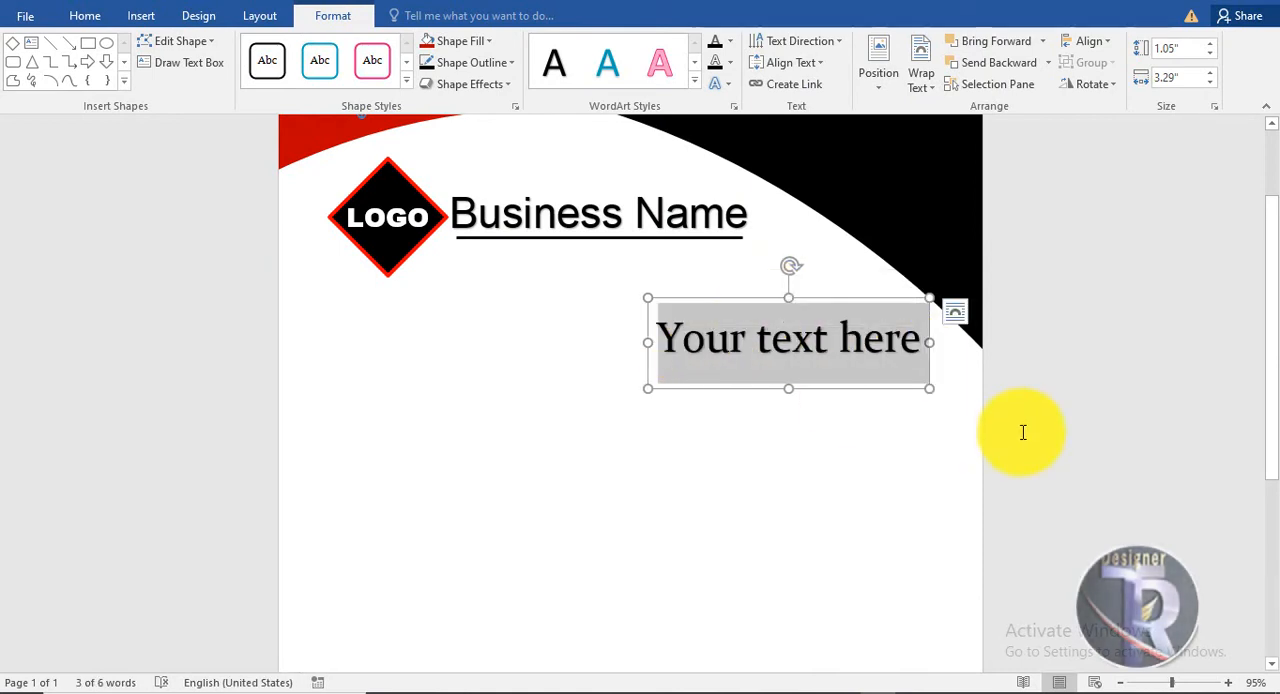
text(Date:)
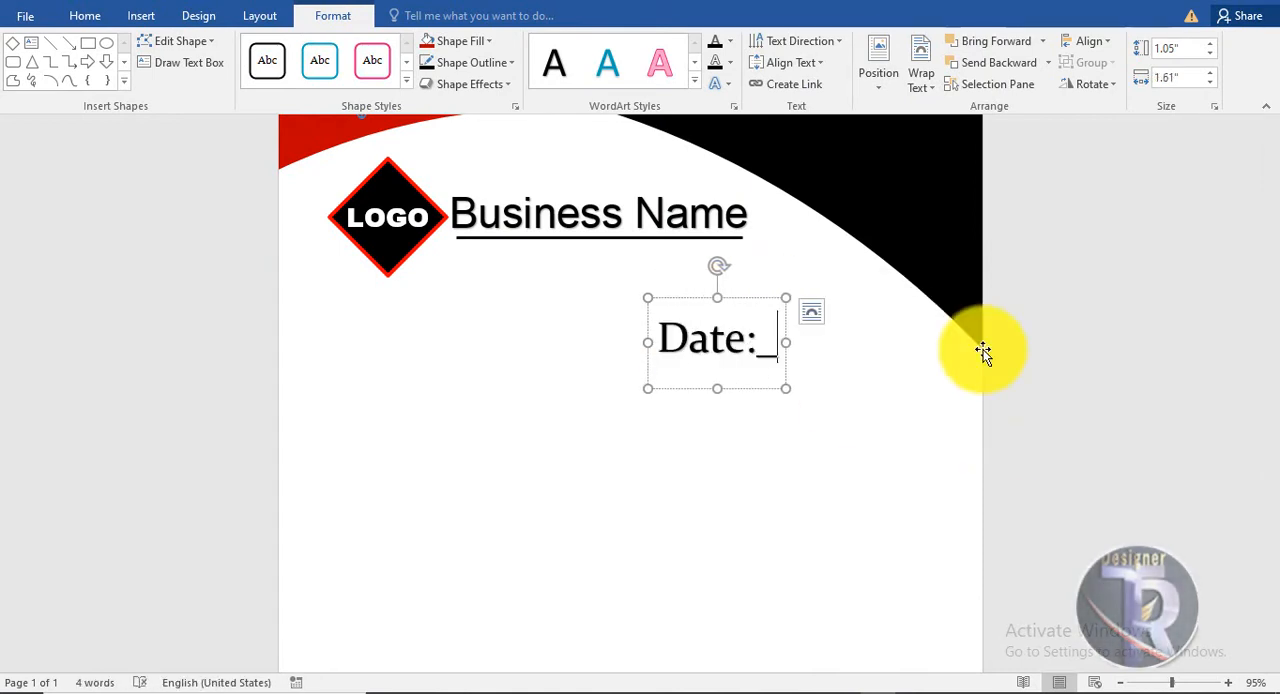
text(________)
Reduce the Date text to 11 pt, move it under the header curve near the right margin, and widen its box to fit one line.
click(804, 298)
click(92, 17)
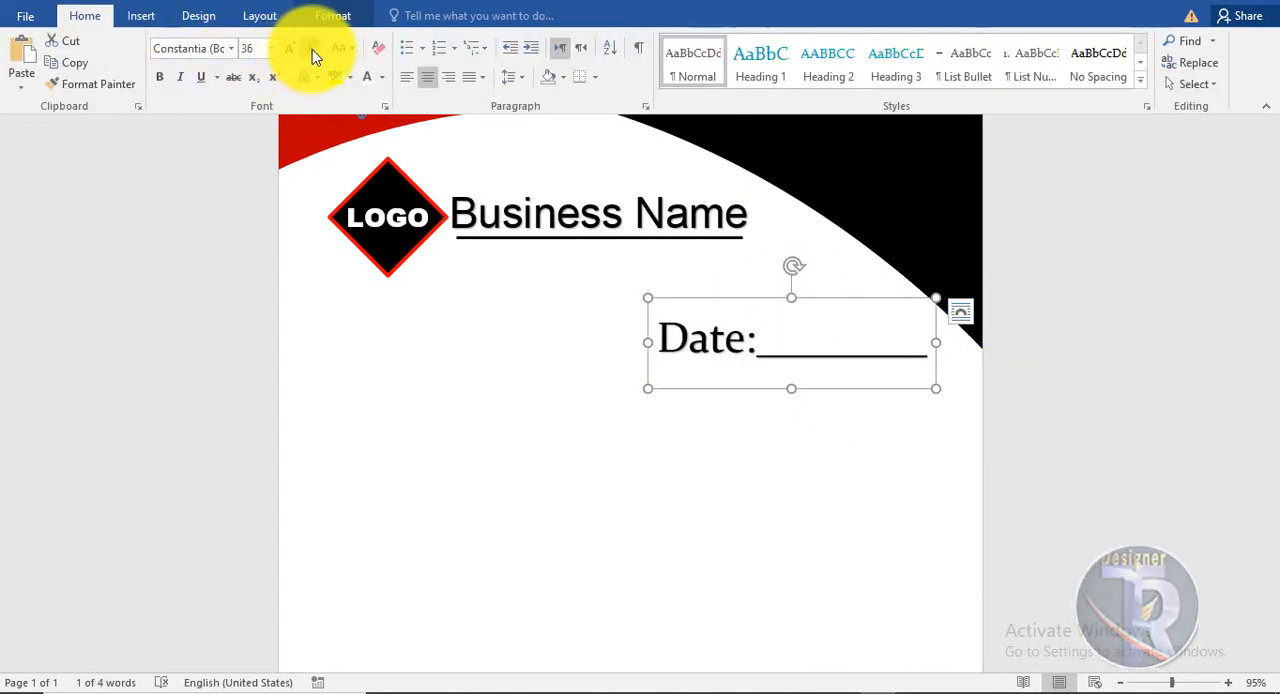
triple_click(313, 52)
triple_click(313, 52)
double_click(313, 52)
double_click(313, 52)
drag(743, 300, 920, 344)
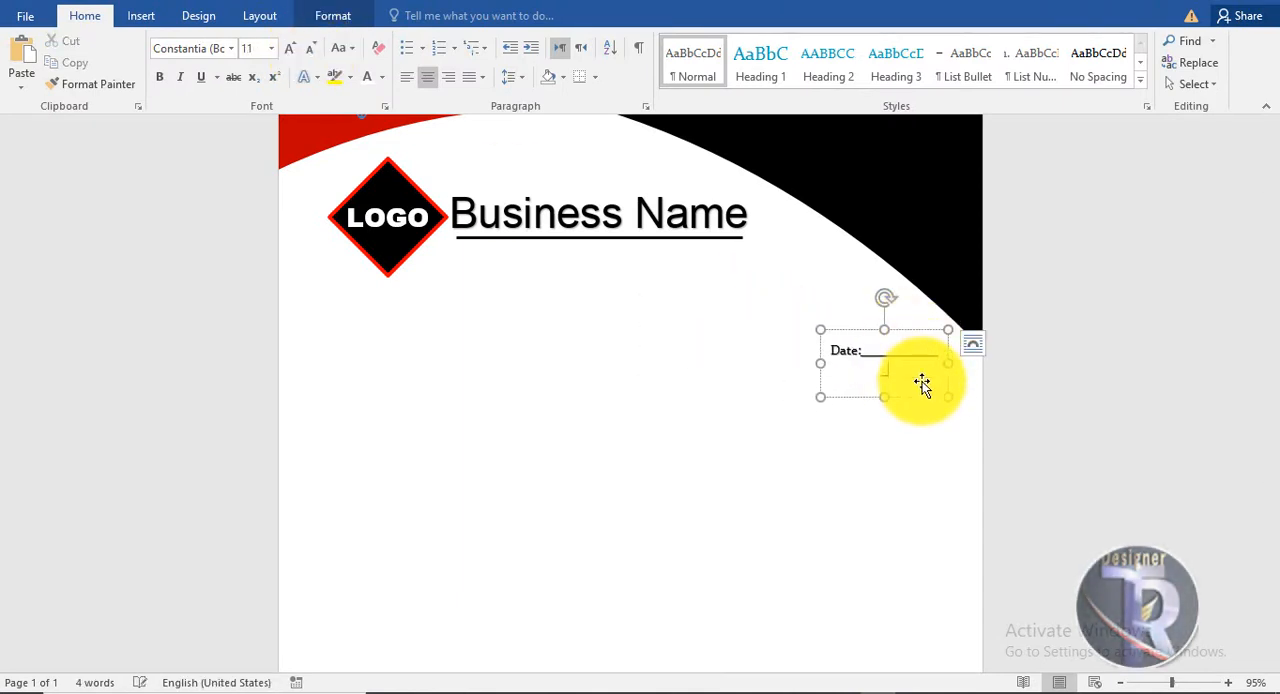
drag(820, 363, 793, 363)
Duplicate the Date box directly below the original and change the copy's label to "Ref :".
click(890, 330)
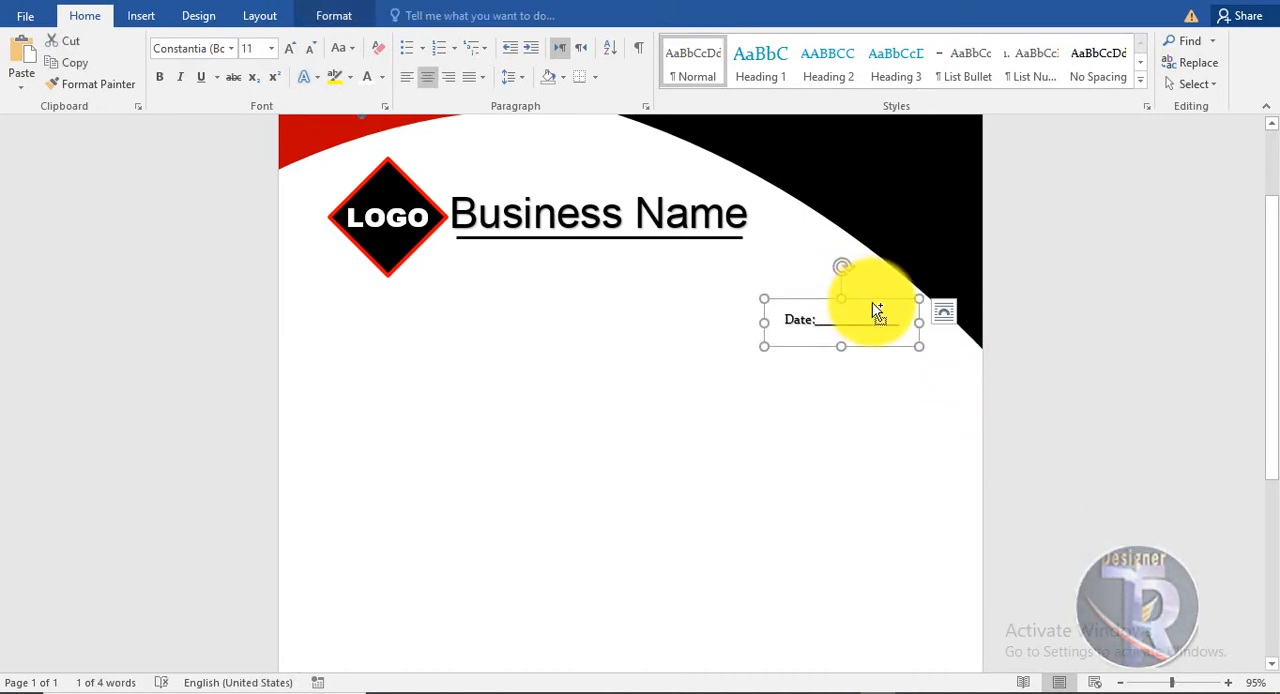
click(815, 364)
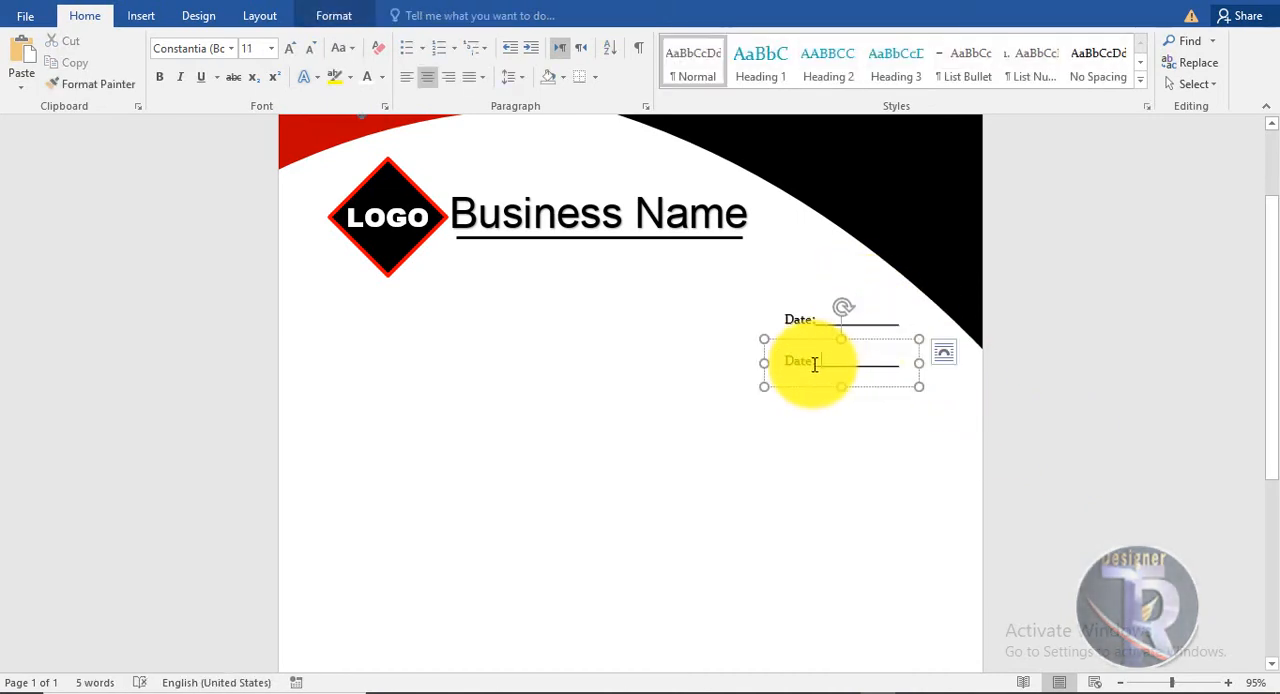
click(1051, 419)
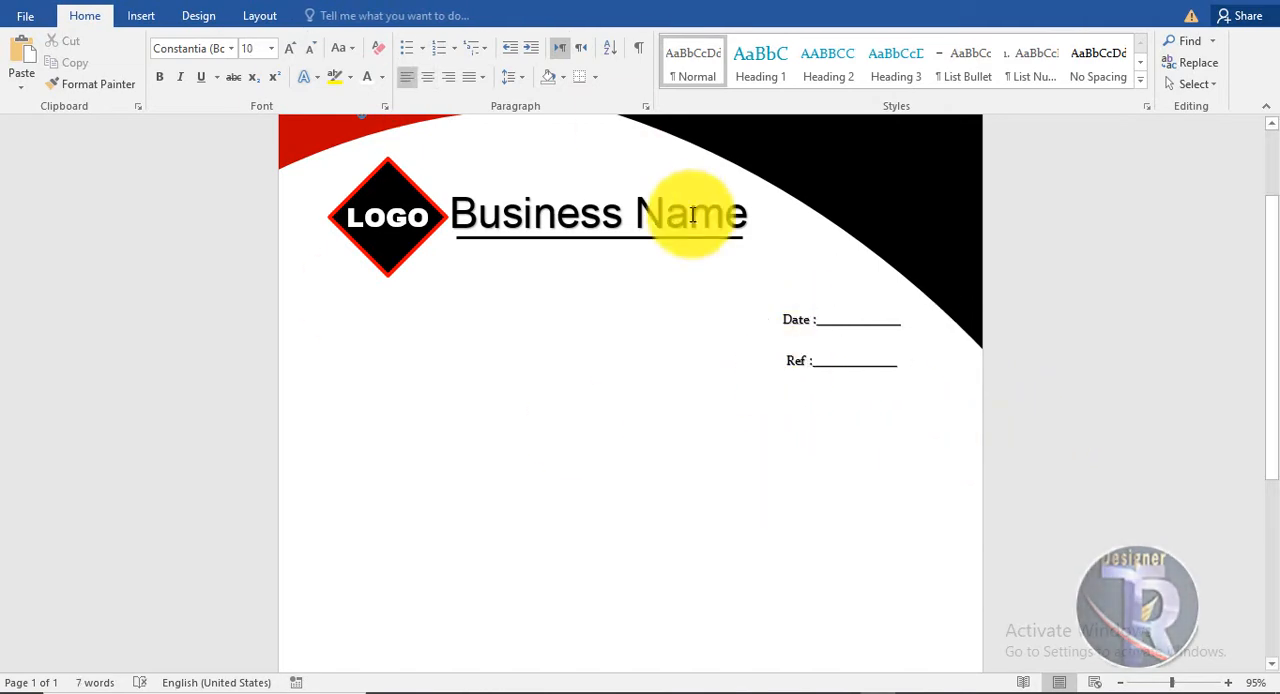
Recolor only the word "Name" in the Business Name text to red.
drag(636, 212, 749, 226)
click(342, 17)
click(731, 43)
click(715, 210)
click(1009, 500)
Draw a text box about 5.99" wide and 4.37" high in the blank area below the Ref line.
scroll(1009, 500, down, 2)
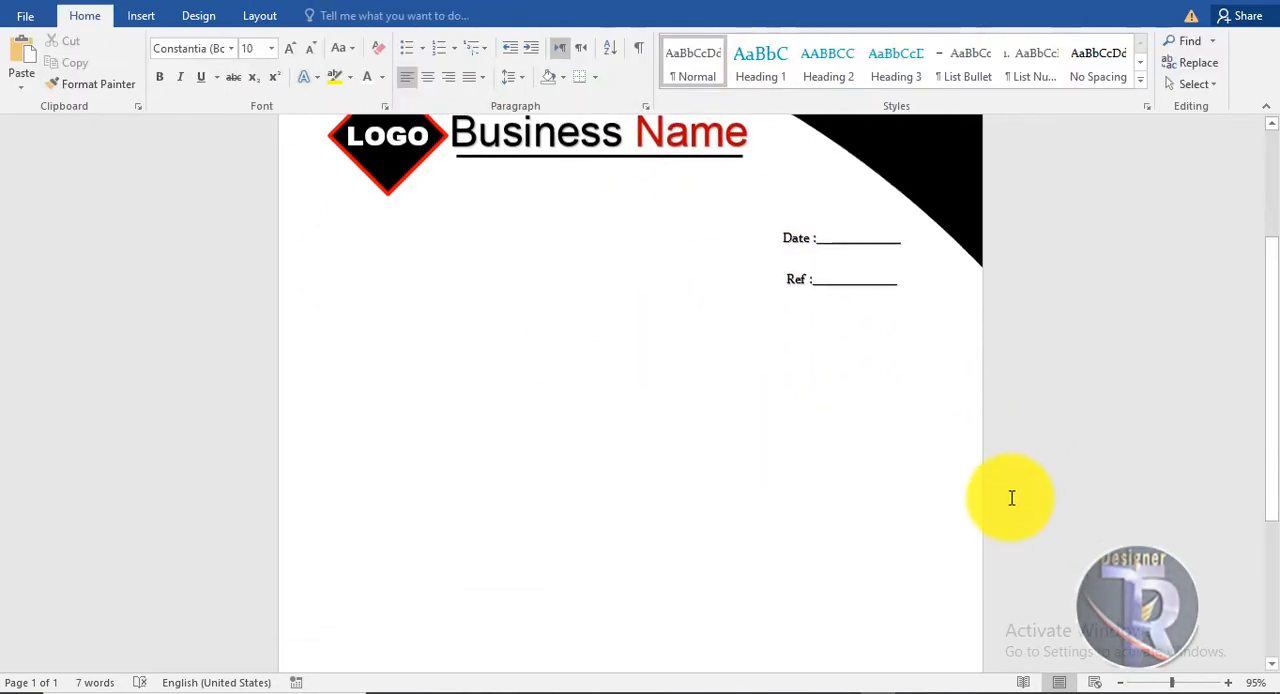
scroll(603, 412, down, 4)
scroll(603, 412, up, 4)
scroll(639, 419, down, 5)
scroll(639, 418, up, 2)
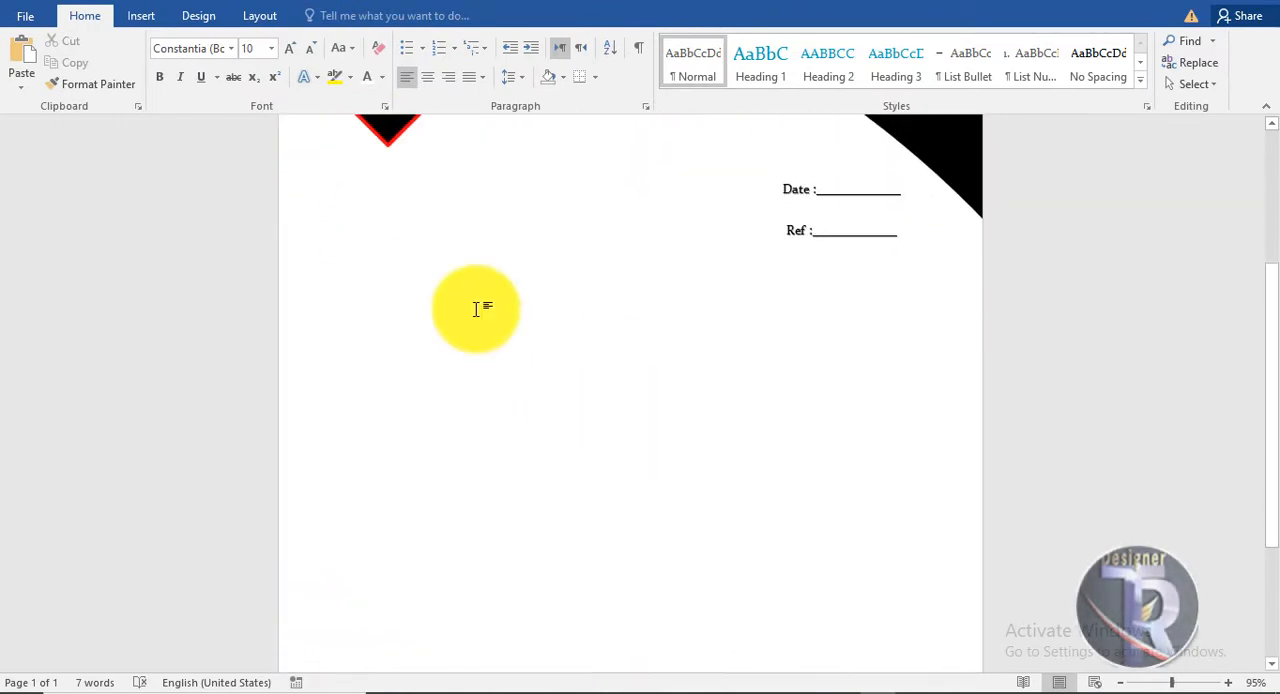
click(141, 16)
click(949, 63)
click(945, 113)
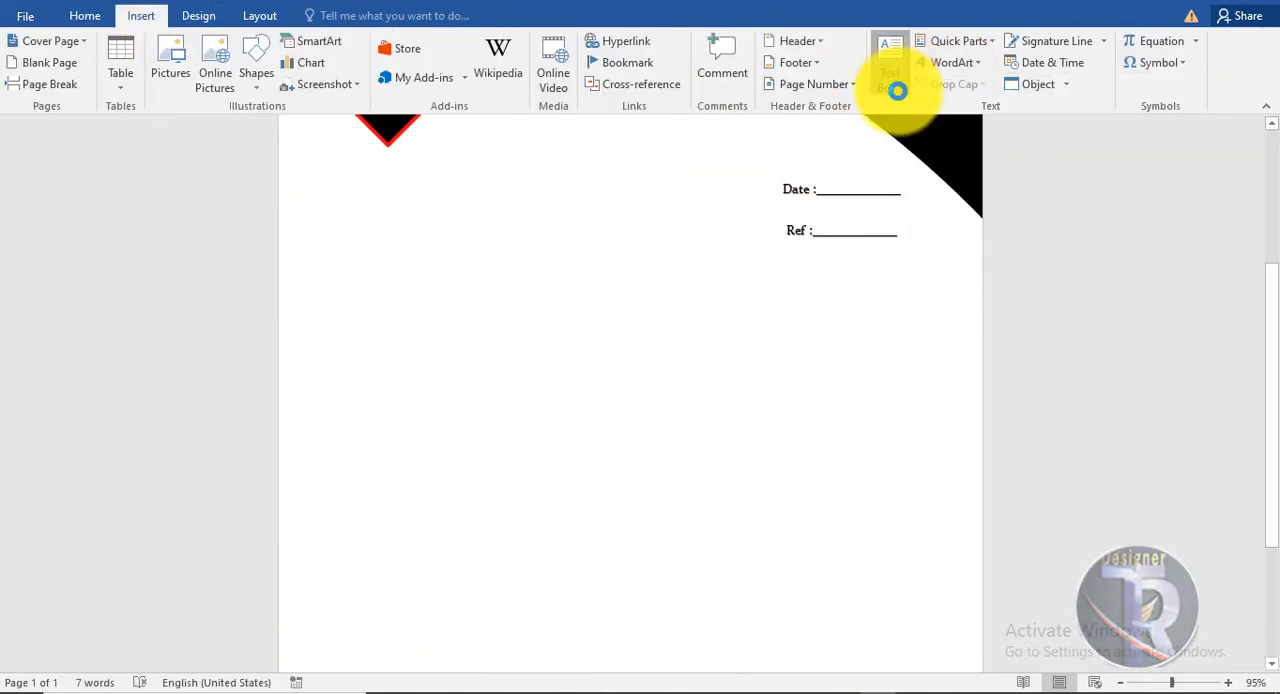
click(897, 91)
click(925, 490)
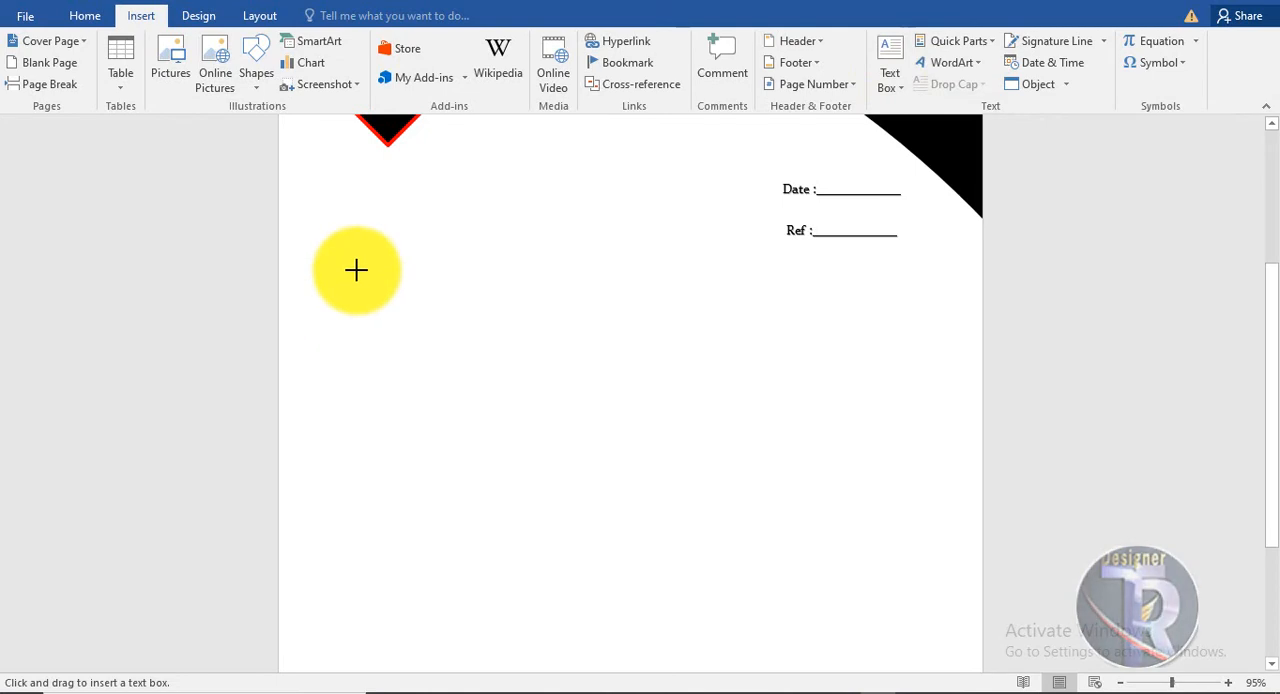
drag(331, 260, 872, 553)
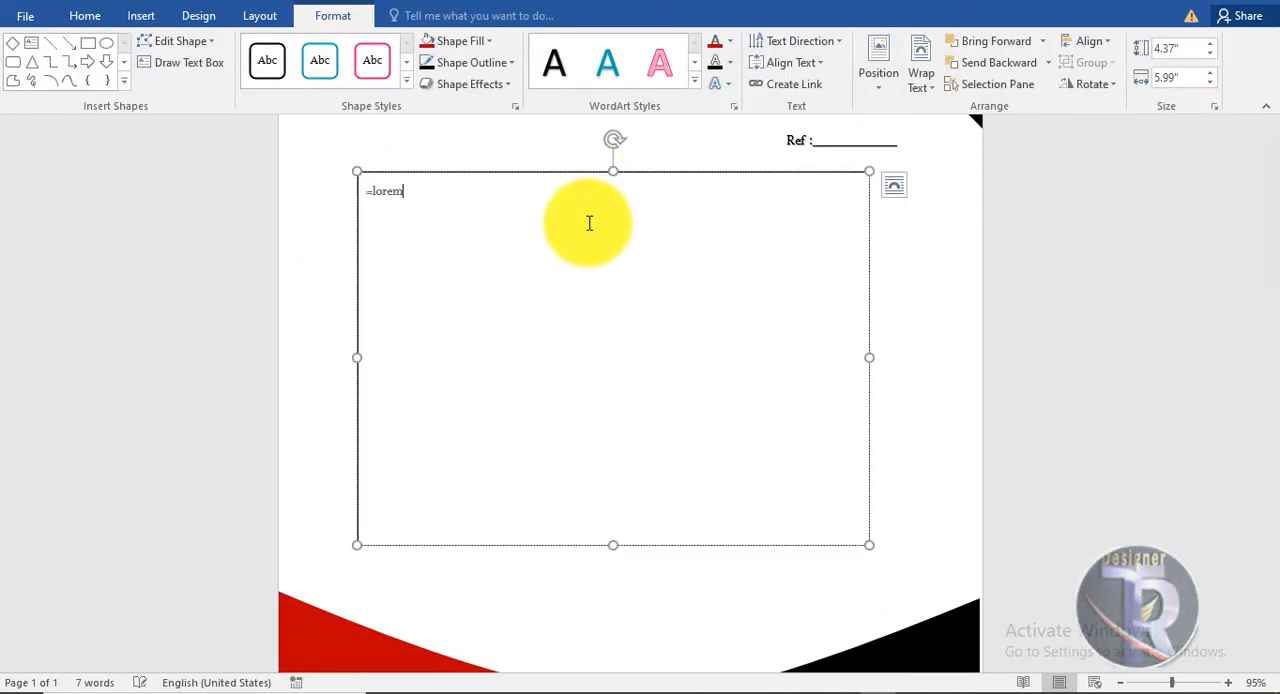
Fill the text box with placeholder paragraphs using =lorem(8) and remove the box's outline.
text(=lorem(8))
key(Return)
key(ctrl+a)
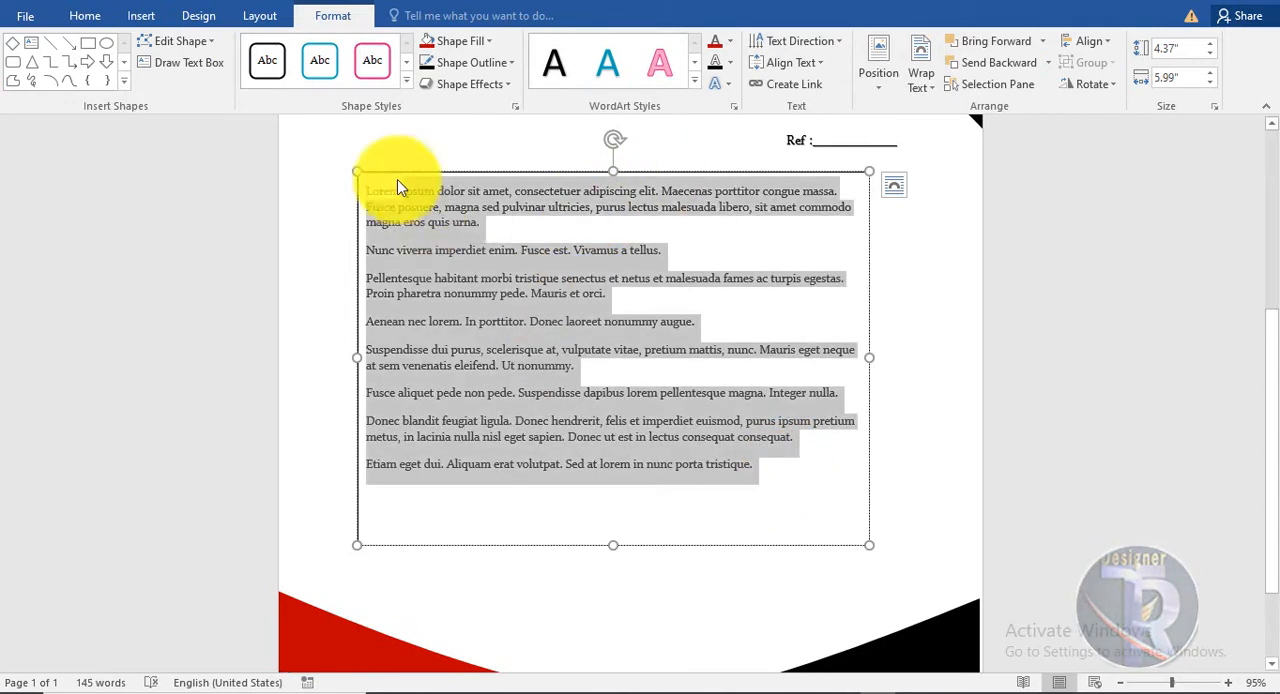
click(460, 41)
click(654, 257)
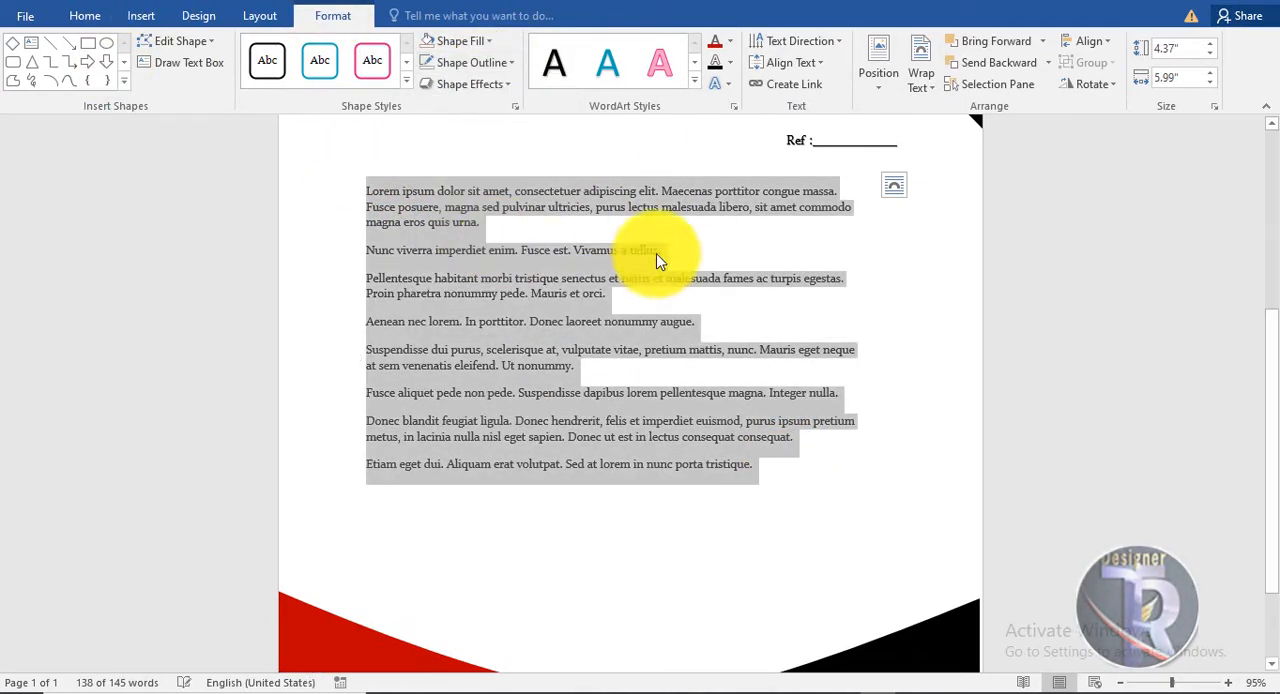
Justify the body paragraphs and set their font size to 12 pt.
click(93, 17)
click(490, 107)
click(290, 50)
click(290, 50)
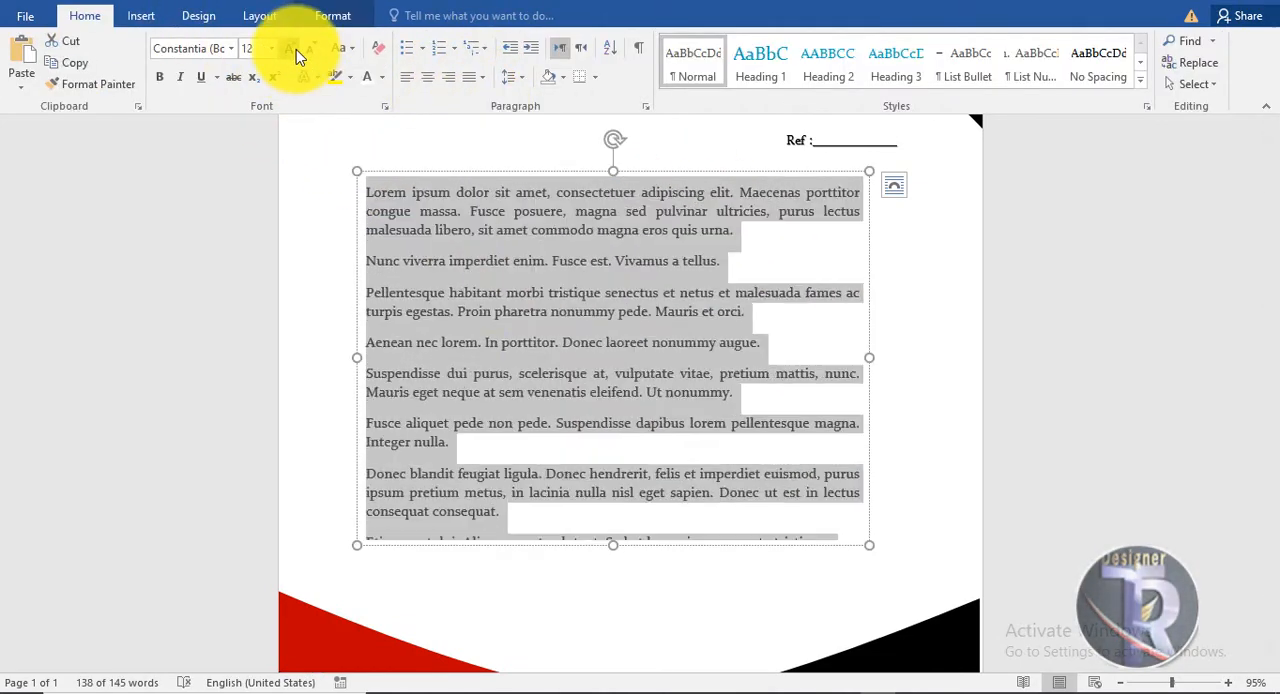
Enlarge the body text box so all paragraphs fit, shift it slightly, and color its text black.
drag(869, 545, 880, 597)
drag(666, 163, 650, 158)
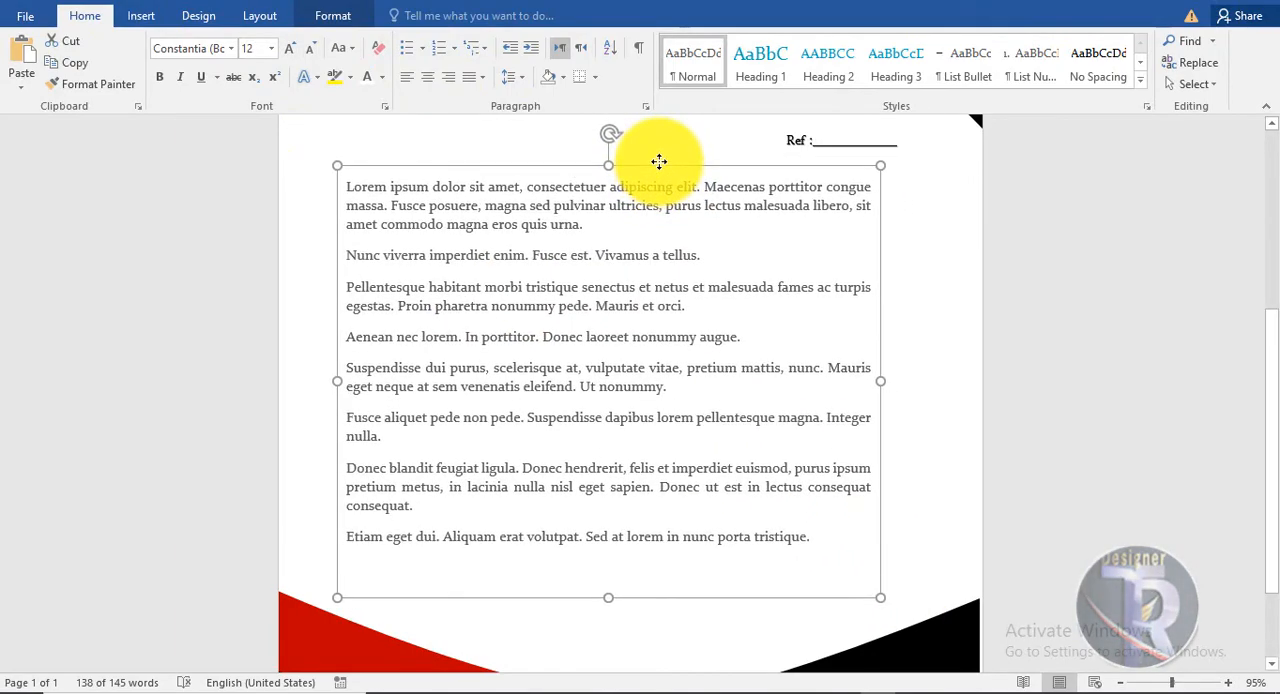
click(382, 80)
click(386, 147)
click(1051, 429)
Review the whole letterhead page from header to footer at different zoom levels.
scroll(1051, 429, up, 4)
scroll(1051, 429, down, 1)
scroll(1051, 429, up, 2)
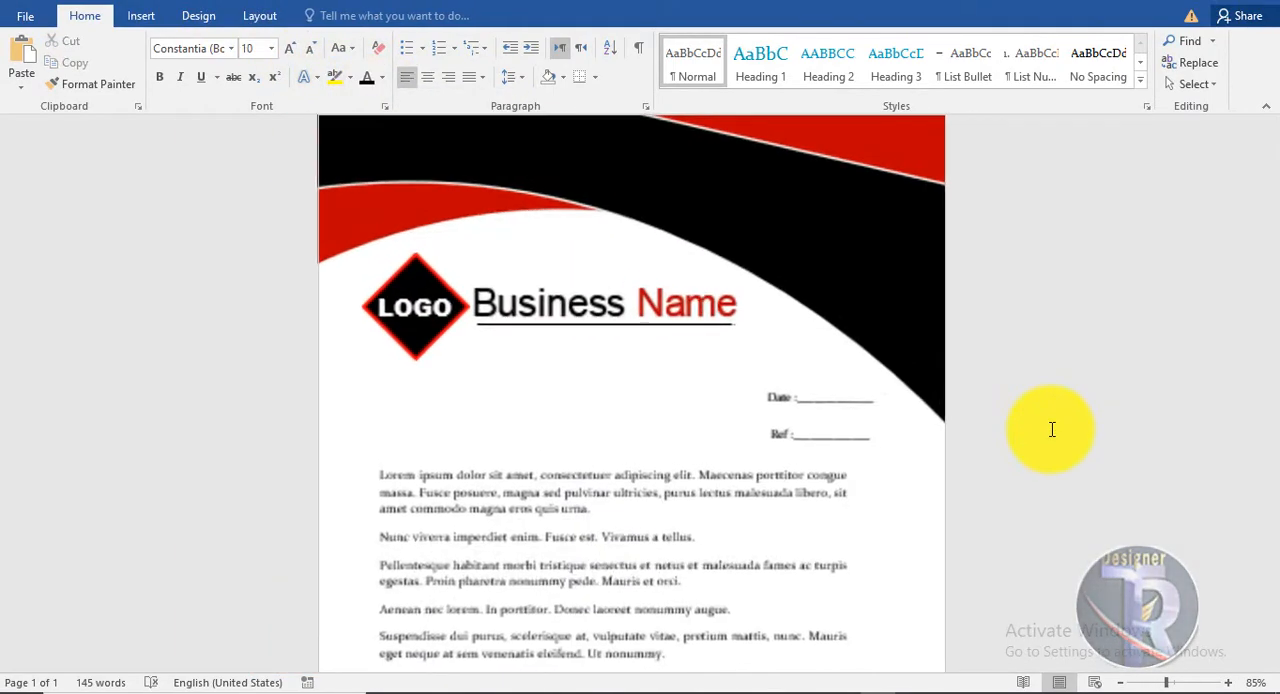
drag(1273, 334, 1270, 421)
scroll(560, 266, down, 2)
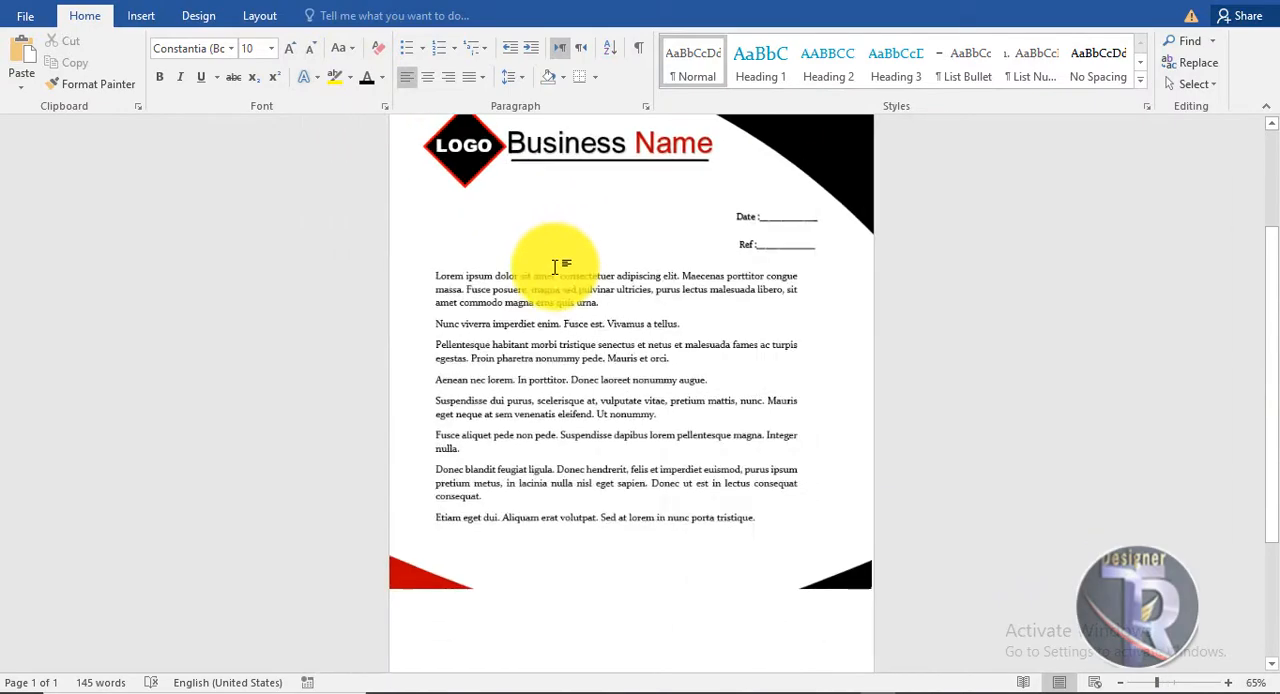
scroll(560, 266, up, 2)
drag(1272, 287, 1279, 430)
scroll(740, 289, up, 3)
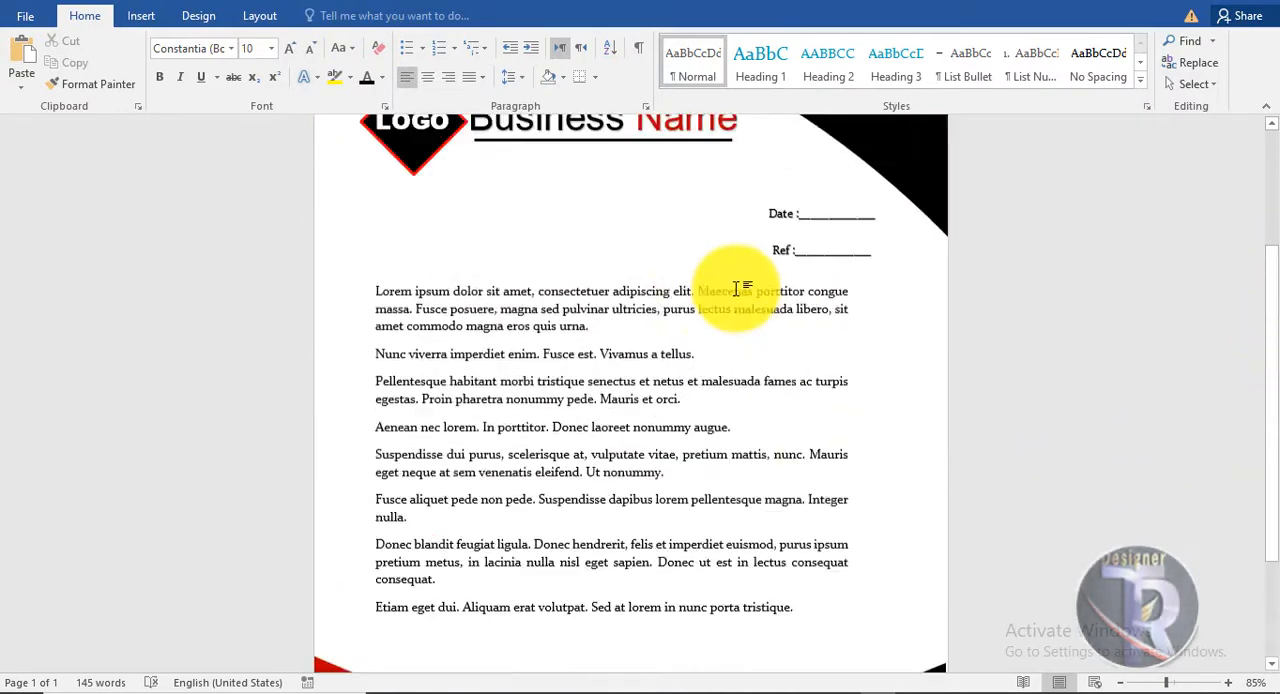
Nudge the body text box slightly toward the page's left margin.
click(740, 294)
drag(634, 286, 631, 286)
click(1039, 412)
Examine the lower part of the page, checking the body text against the footer shapes.
scroll(1039, 412, down, 2)
scroll(786, 457, down, 1)
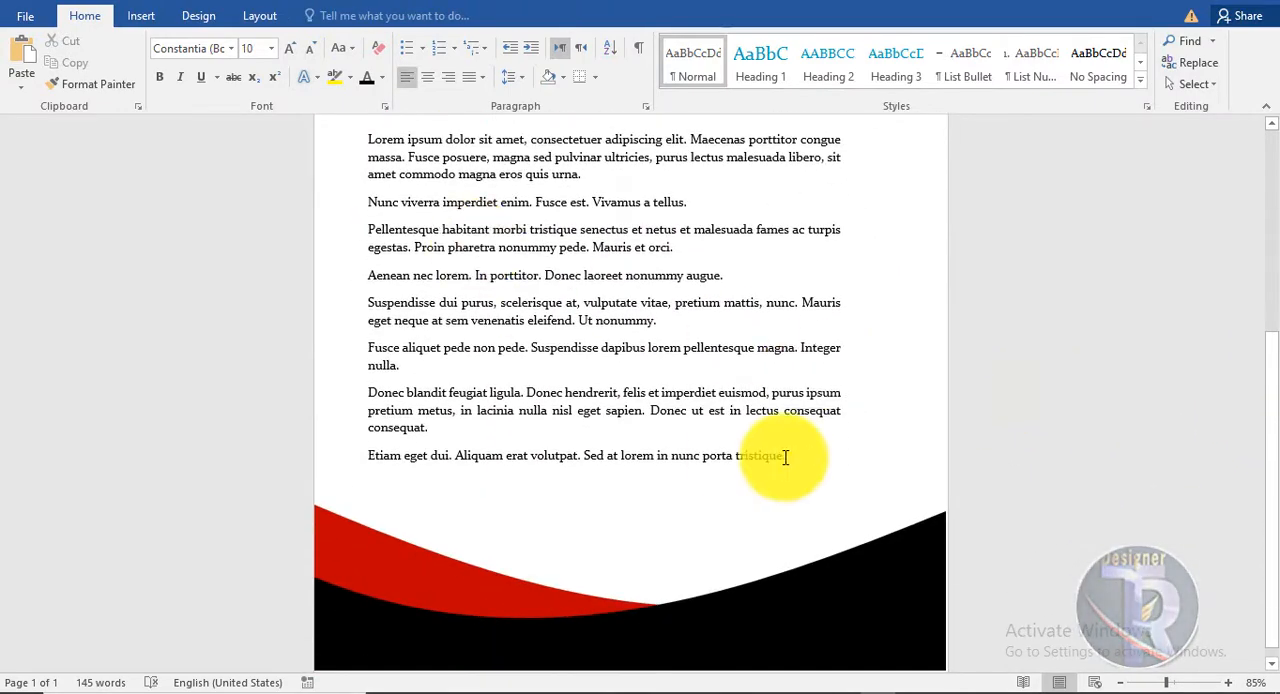
scroll(634, 394, up, 6)
scroll(609, 380, down, 6)
scroll(614, 380, up, 1)
scroll(614, 380, down, 1)
click(937, 584)
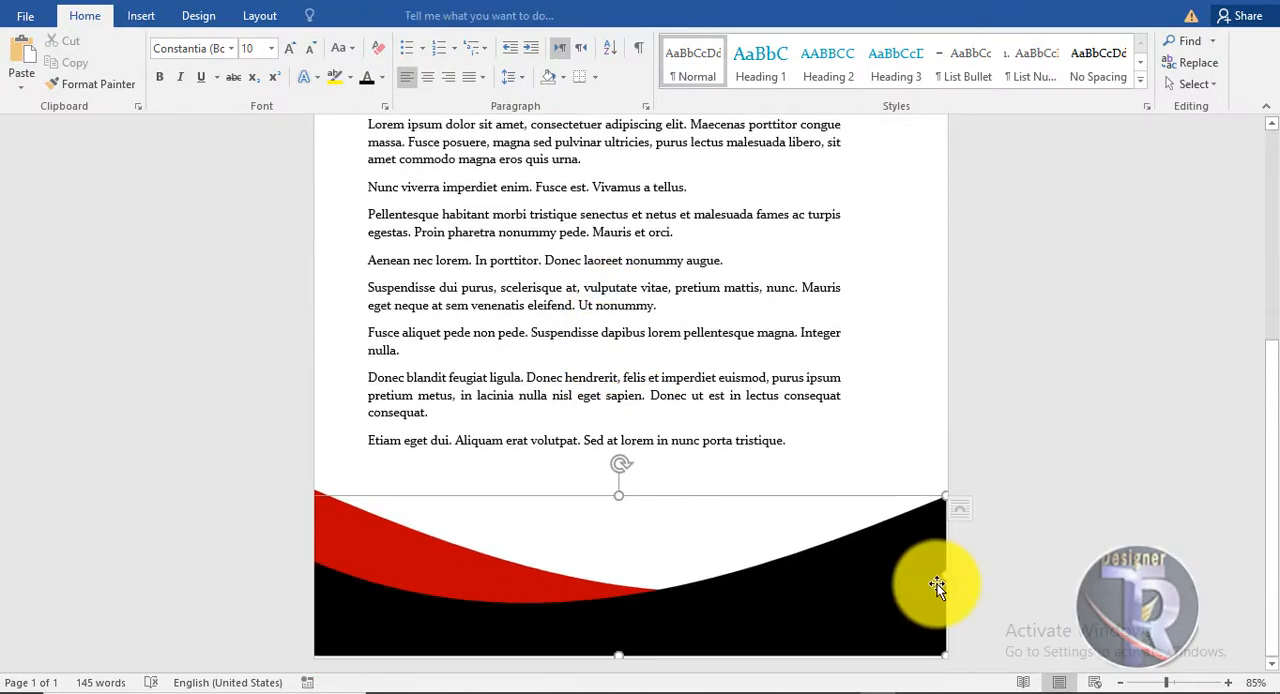
click(983, 557)
scroll(983, 557, up, 3)
scroll(982, 561, down, 2)
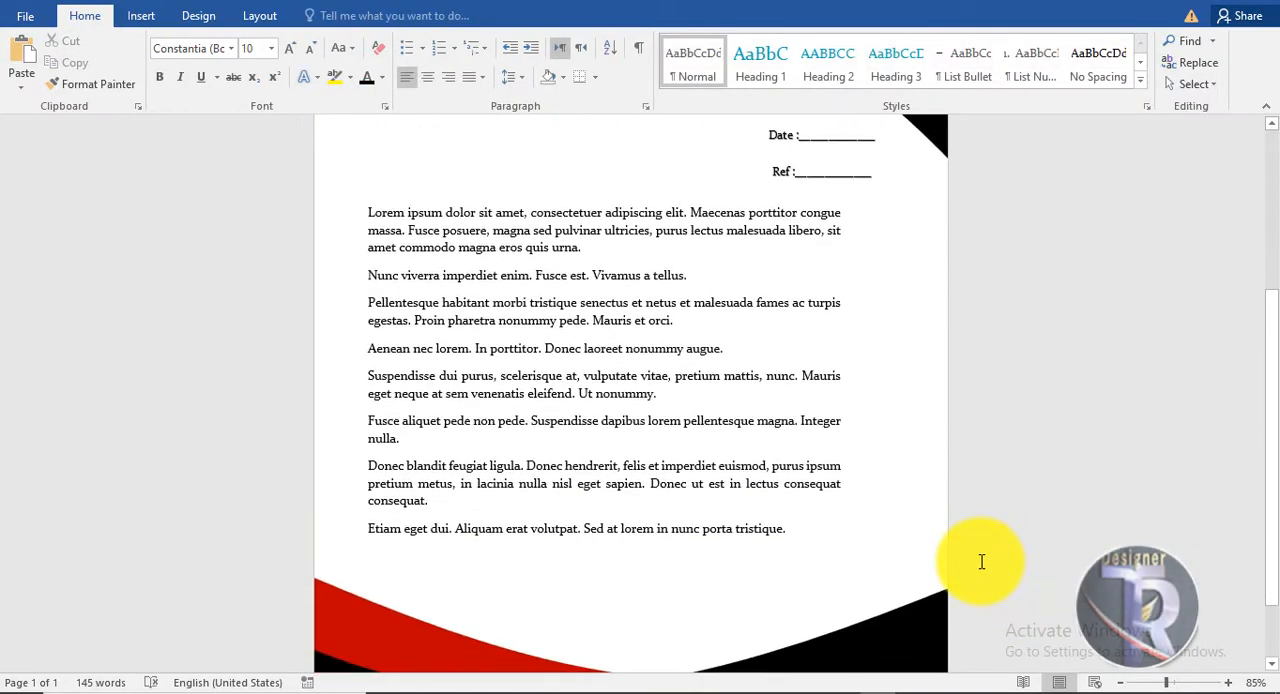
Insert black WordArt reading "signature" and place it below the body text, above the right side of the footer.
click(139, 18)
click(940, 90)
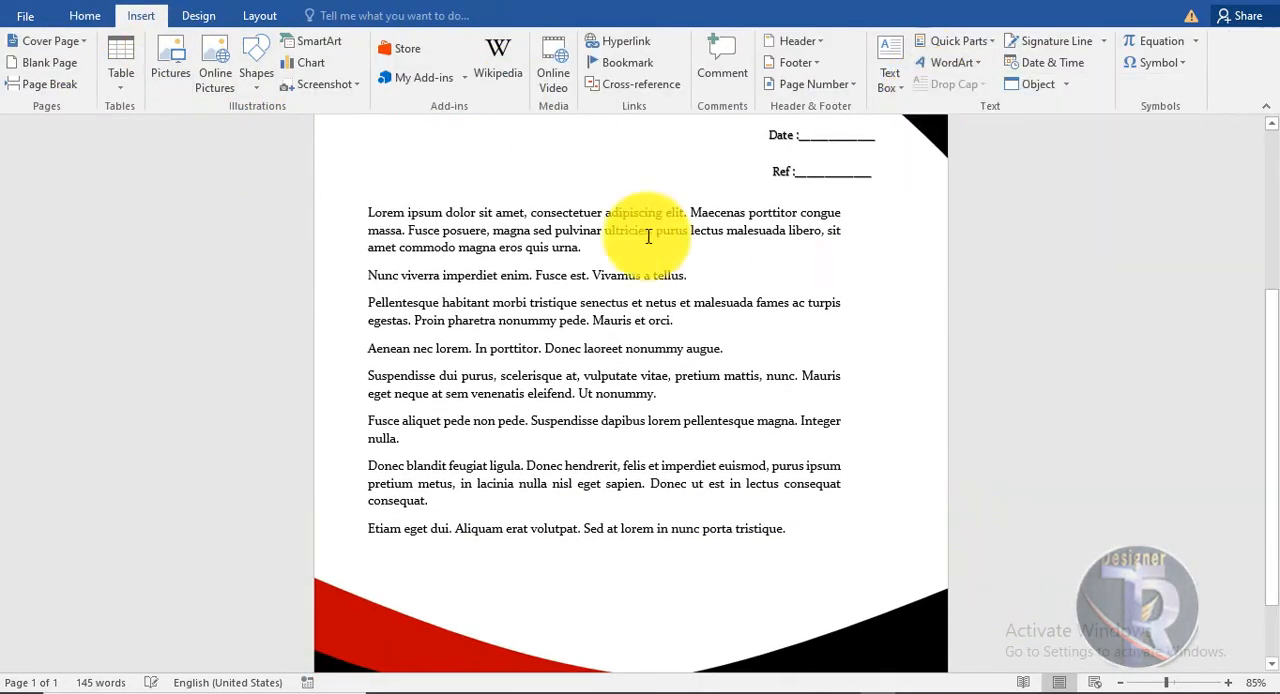
drag(748, 241, 851, 455)
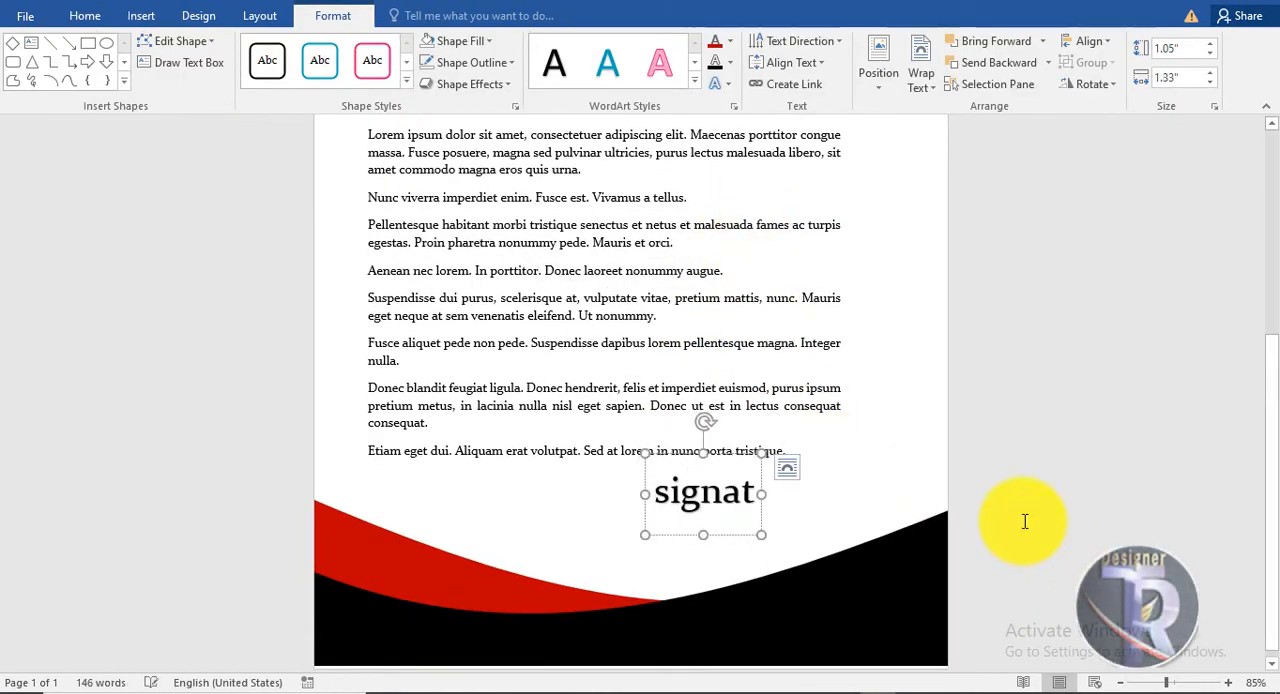
click(857, 459)
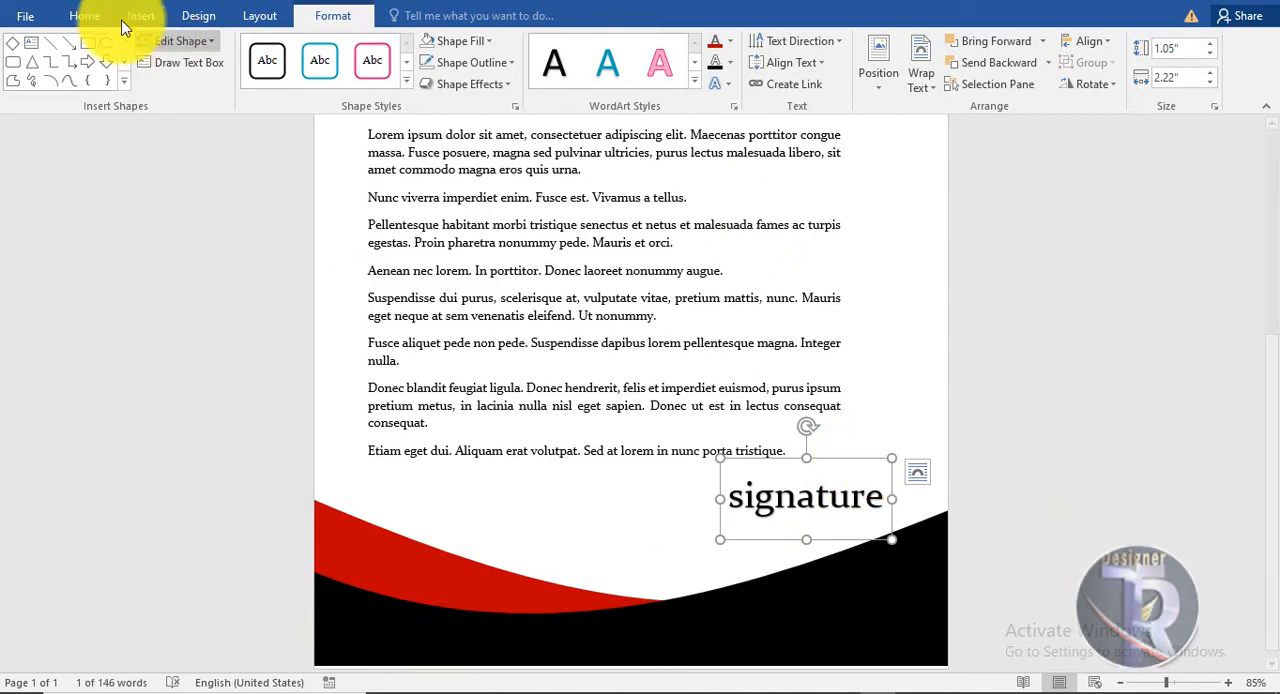
Set the signature text to the Brush Script MT font at 36 pt.
click(88, 17)
click(231, 49)
click(247, 228)
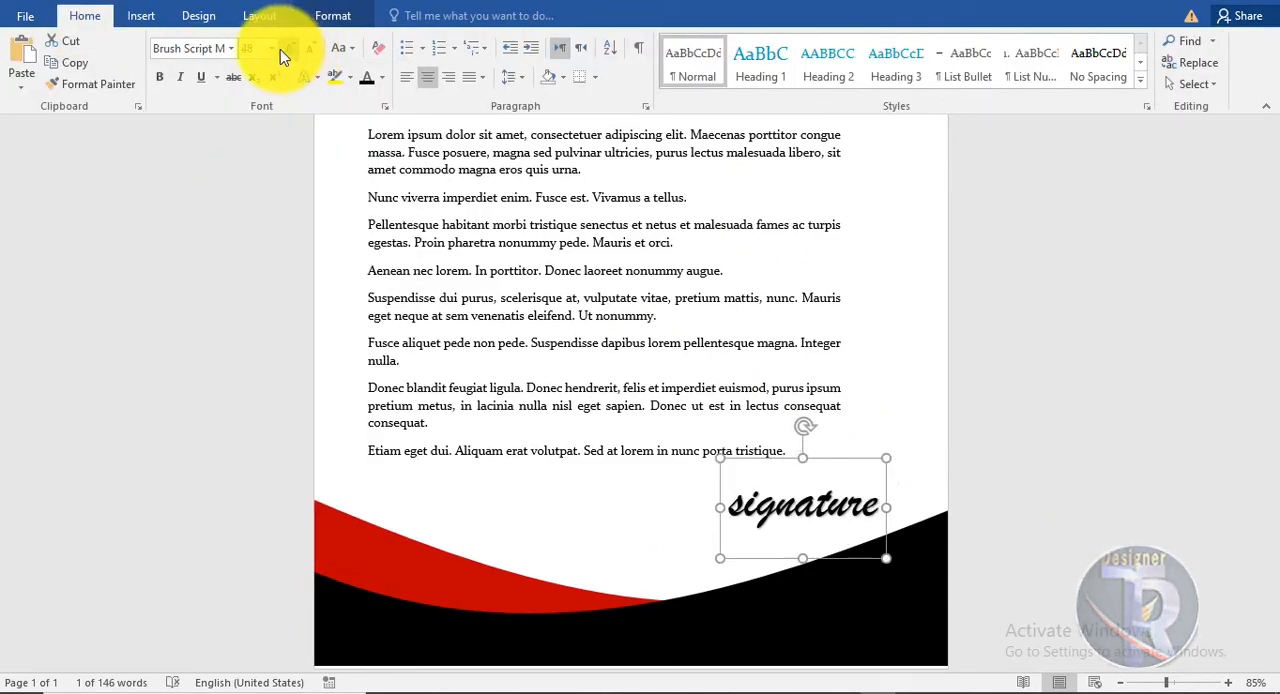
click(281, 49)
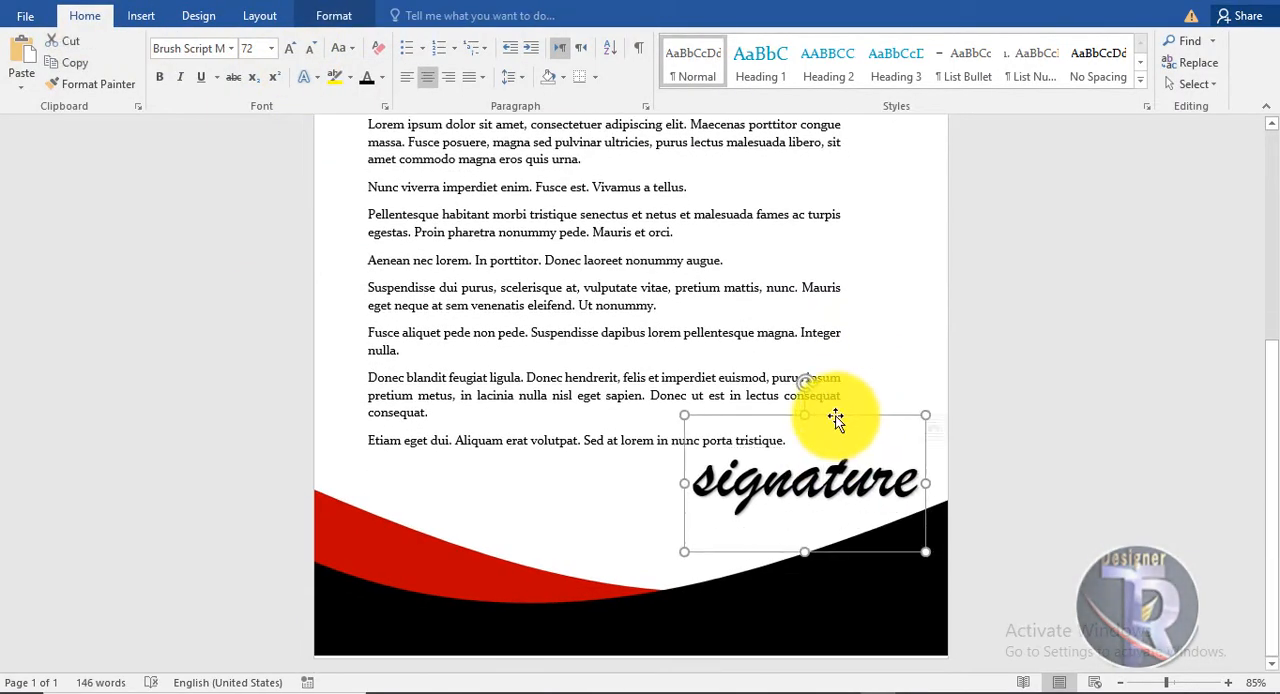
click(310, 48)
click(310, 48)
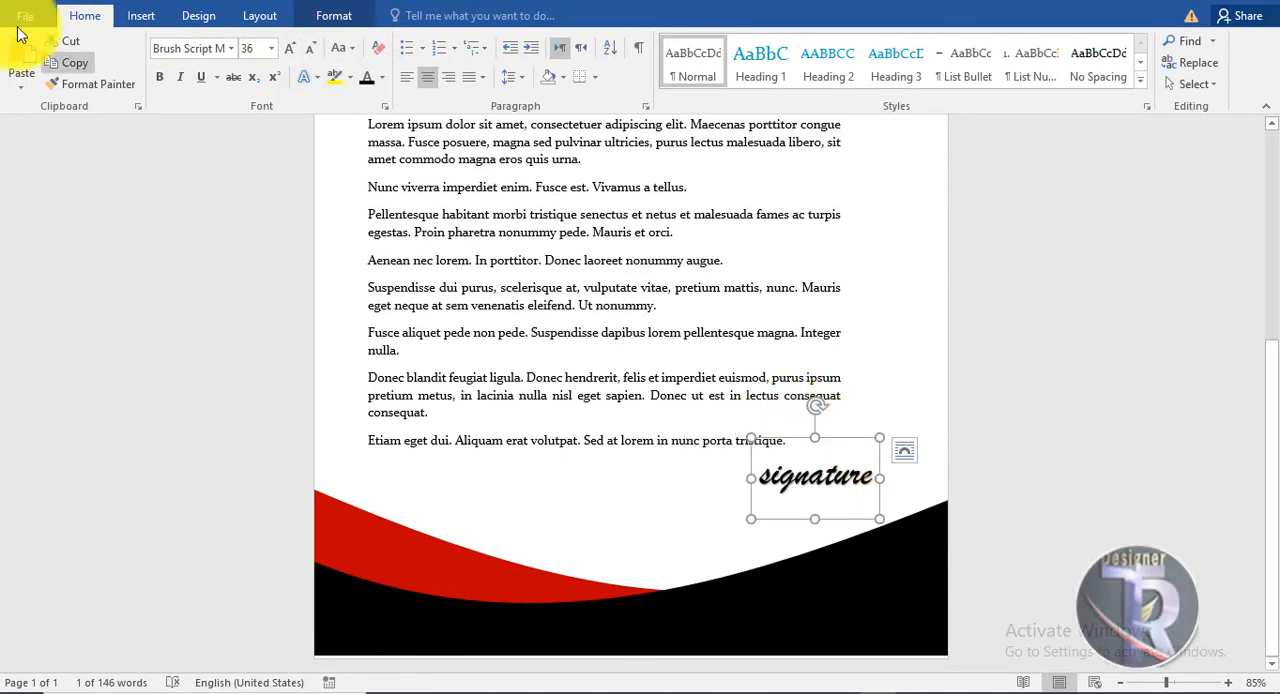
Draw a straight line about 1.79" long directly under the signature text.
click(141, 15)
click(256, 76)
click(294, 130)
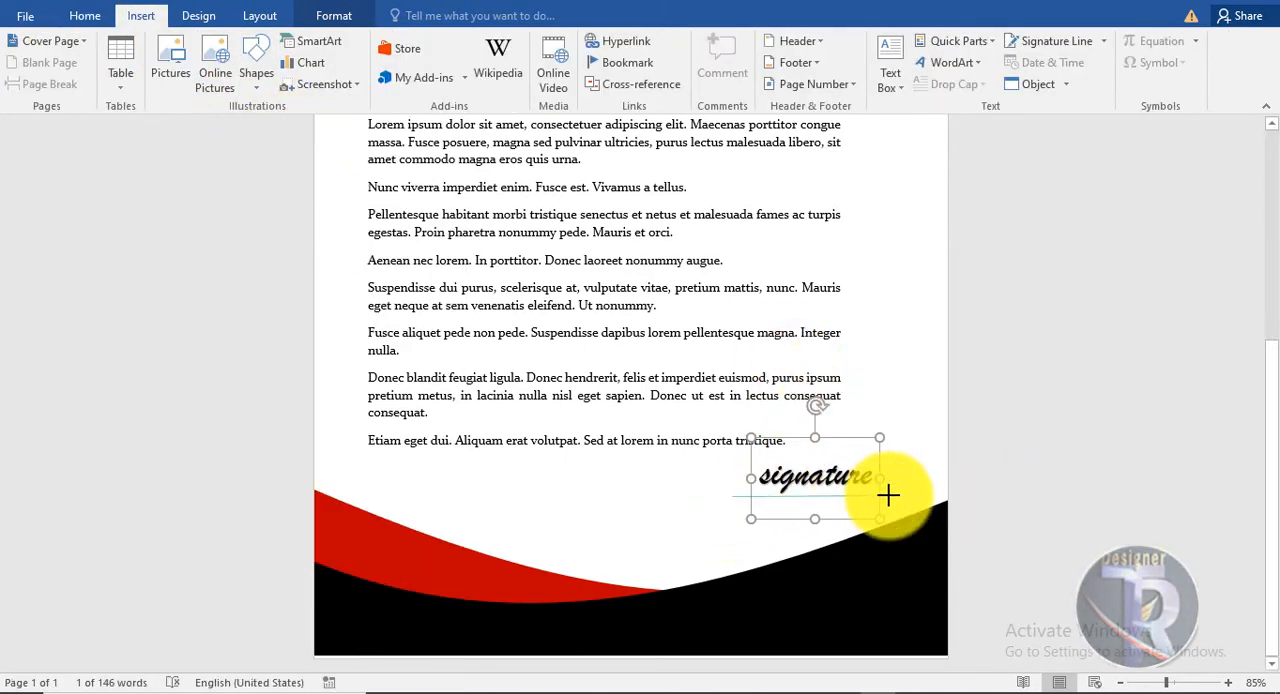
drag(868, 494, 870, 495)
Set the line under the signature to black with a 3 pt weight.
click(471, 62)
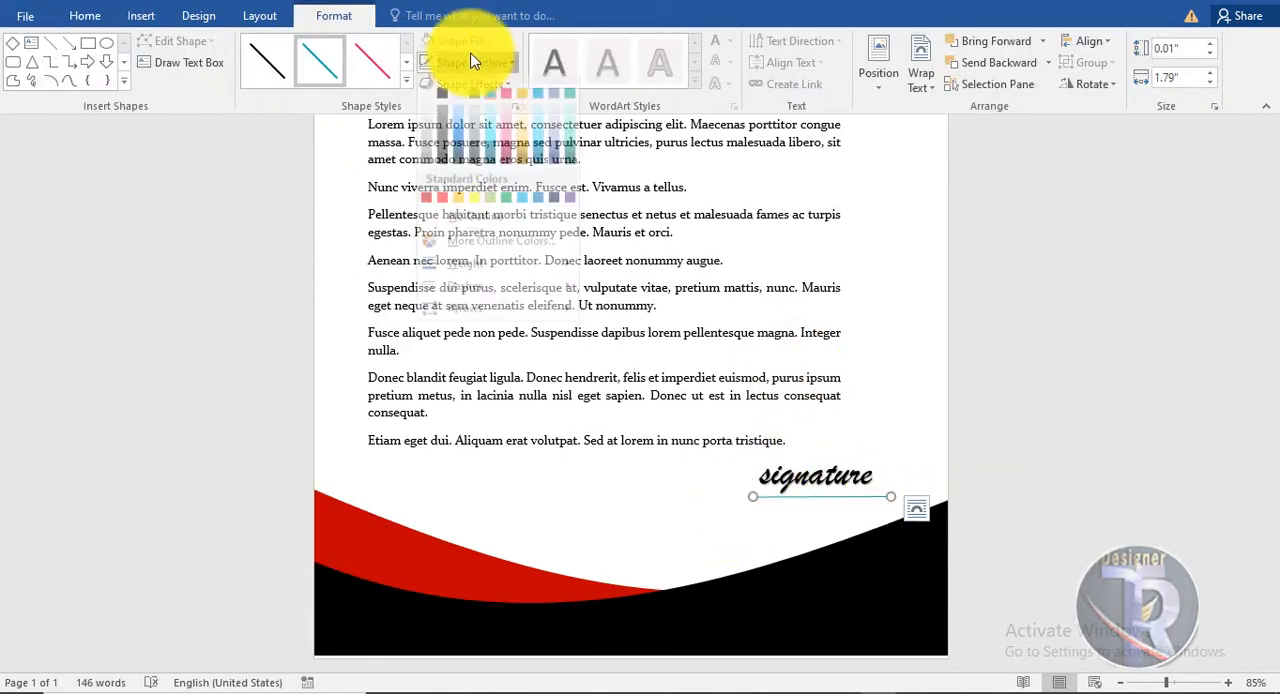
click(442, 105)
click(470, 62)
mouse_move(527, 278)
click(641, 399)
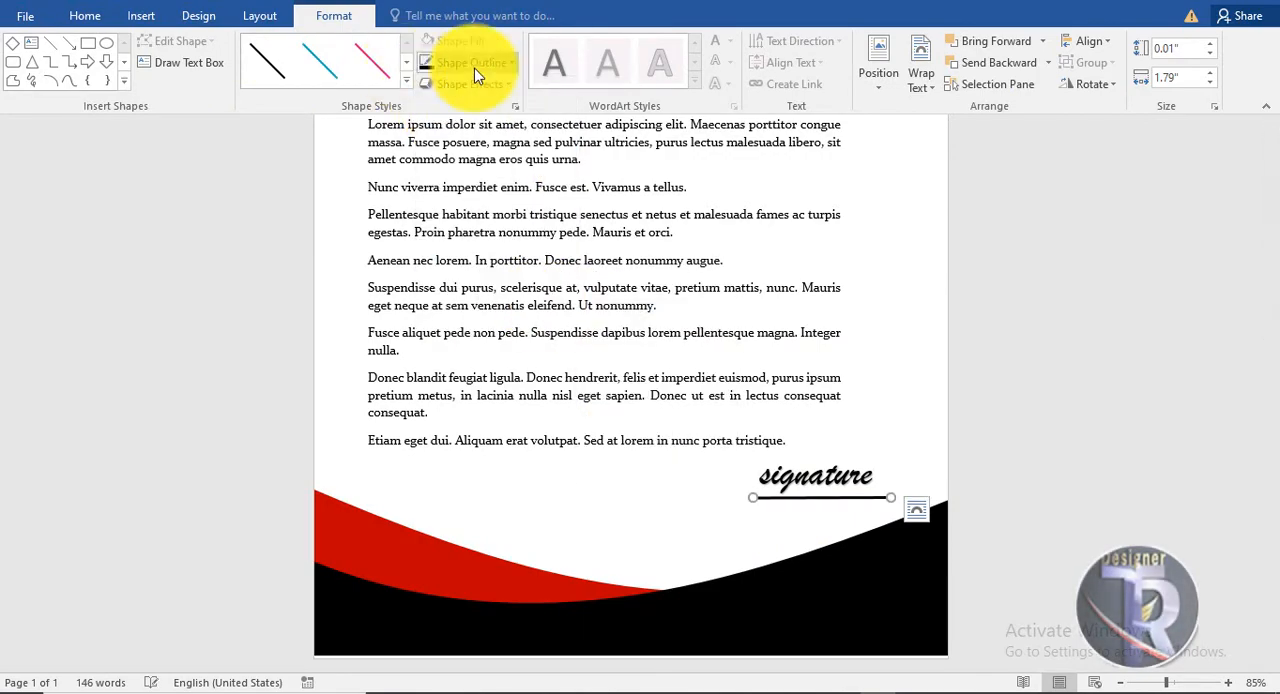
click(474, 64)
mouse_move(468, 319)
click(641, 471)
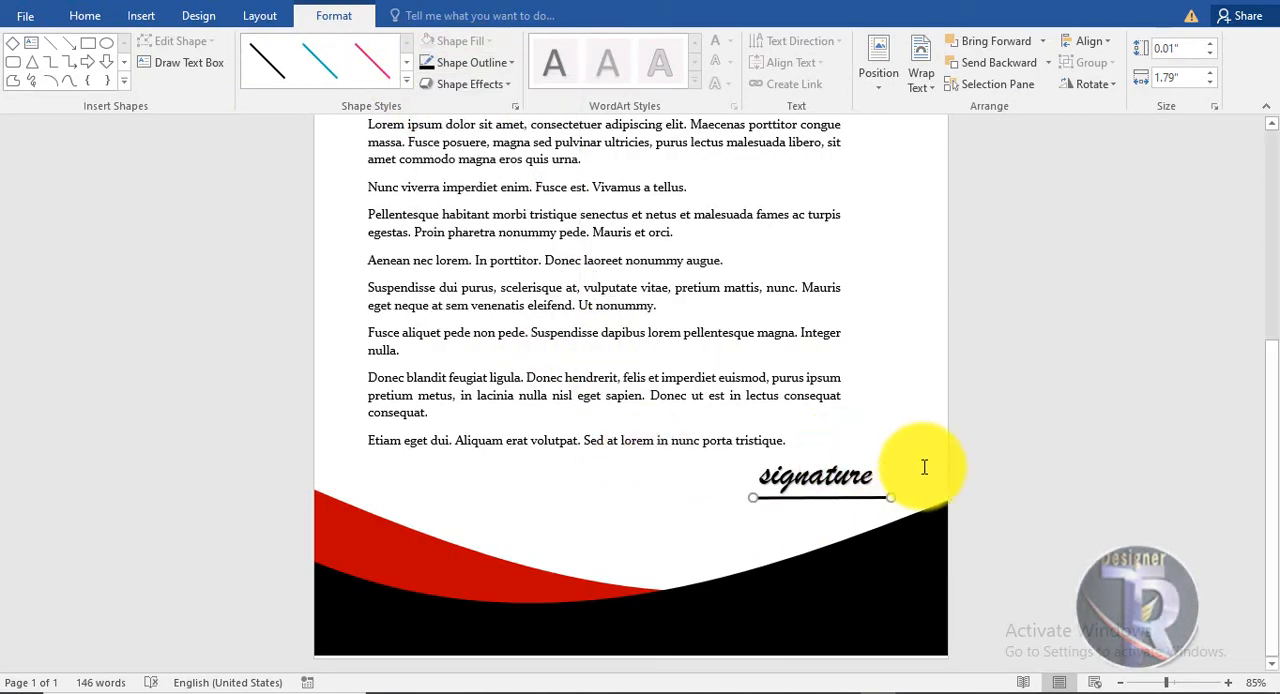
Give the lines under the business name and the signature diamond-shaped arrowheads at both ends.
click(923, 466)
scroll(991, 457, up, 5)
click(557, 318)
click(333, 15)
click(471, 57)
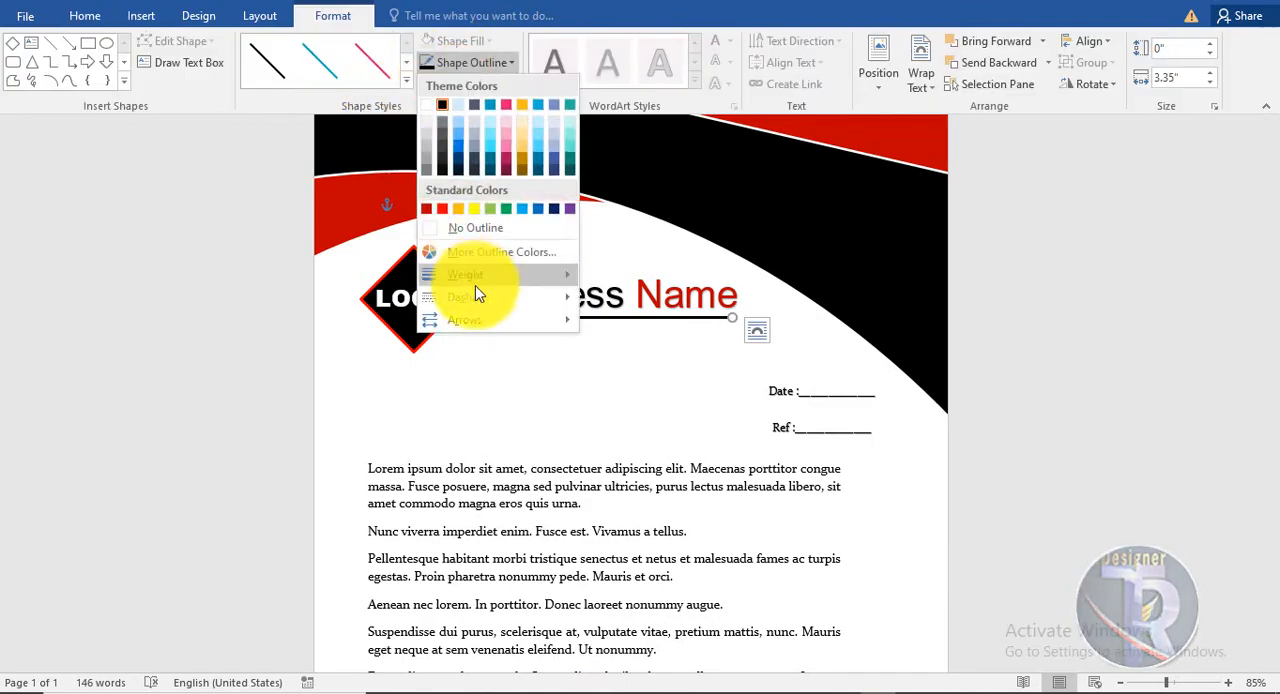
mouse_move(468, 317)
click(643, 429)
click(903, 520)
Review the whole letterhead page from the header down to the signature and footer.
scroll(1080, 432, down, 1)
scroll(1078, 431, down, 5)
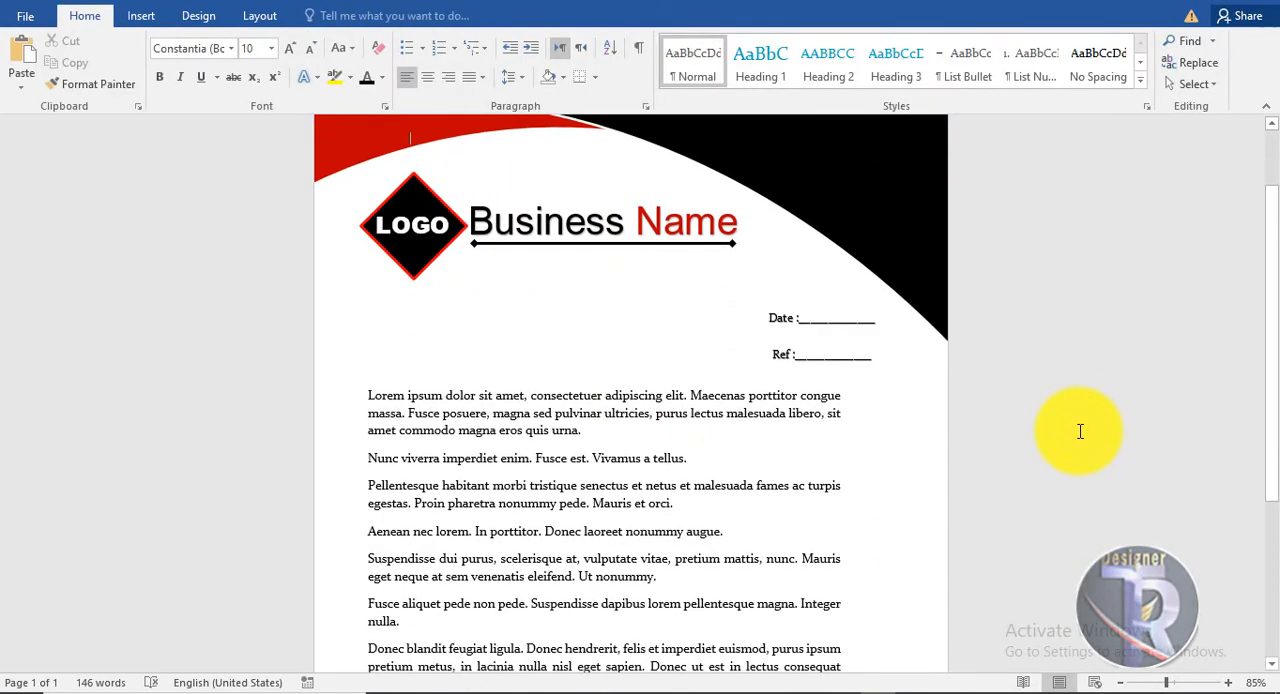
scroll(1076, 431, down, 4)
scroll(1072, 430, up, 3)
scroll(1072, 430, up, 1)
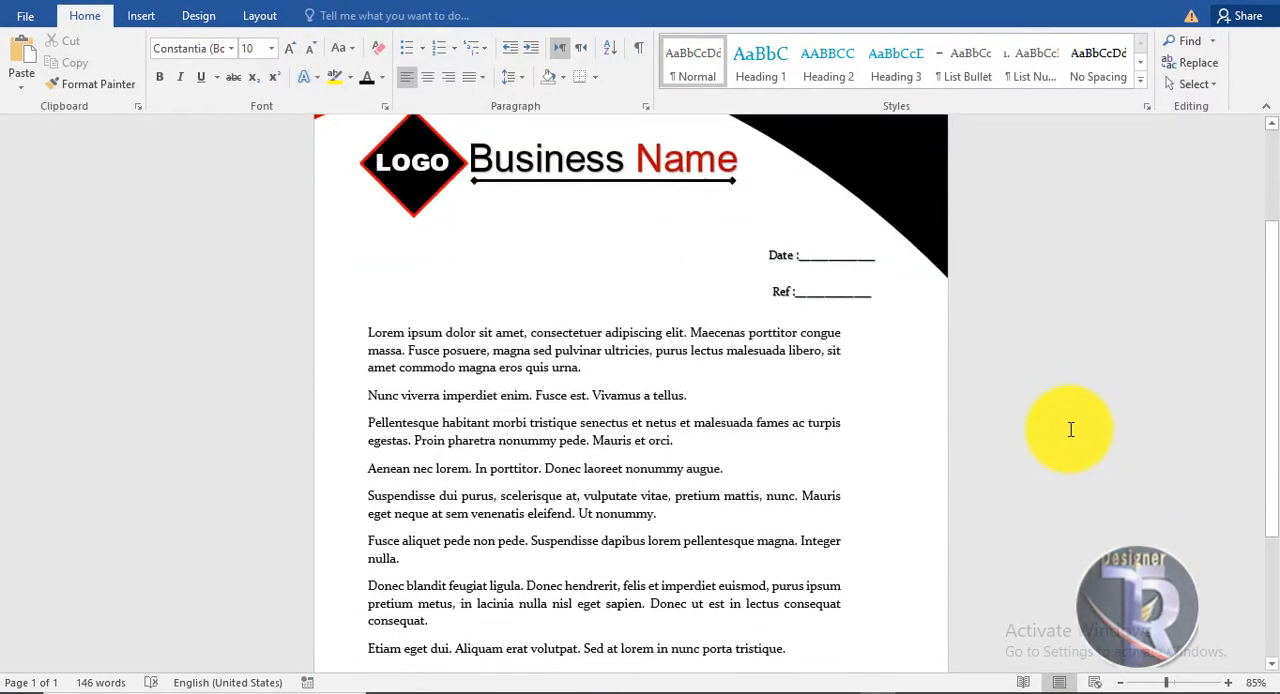
scroll(1066, 429, down, 4)
scroll(1066, 429, up, 6)
scroll(1066, 429, down, 5)
scroll(1065, 429, up, 5)
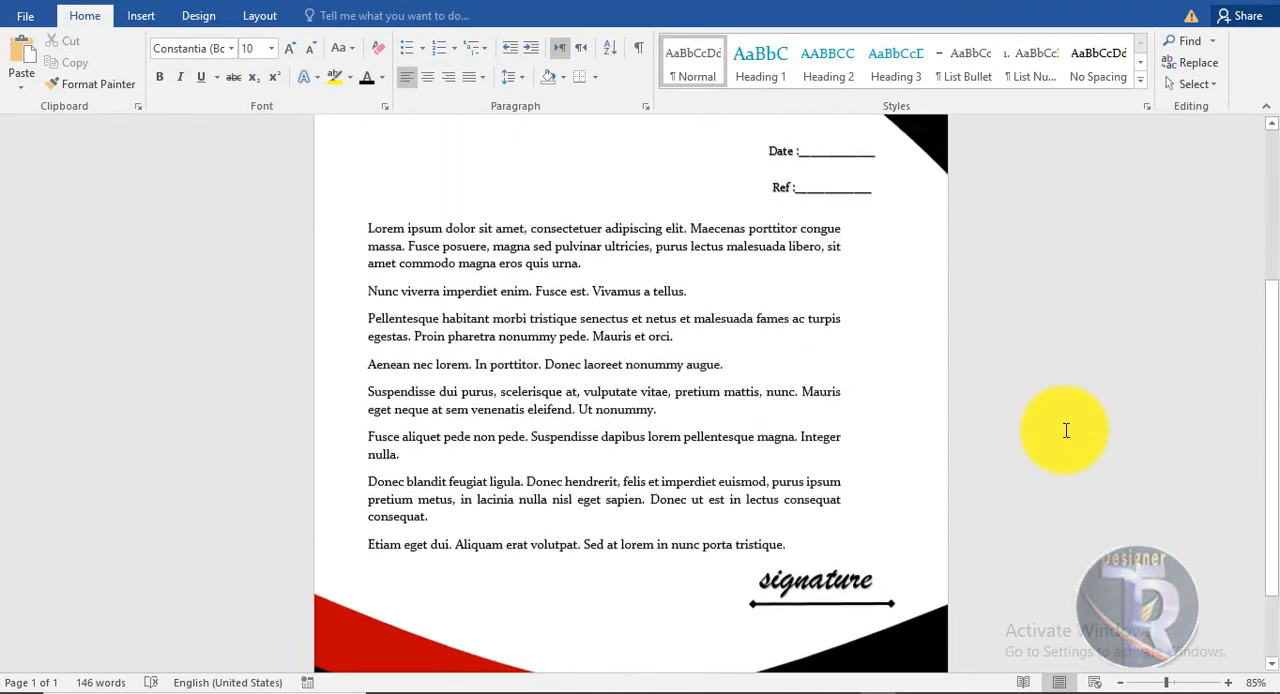
scroll(1063, 431, down, 5)
scroll(771, 365, up, 5)
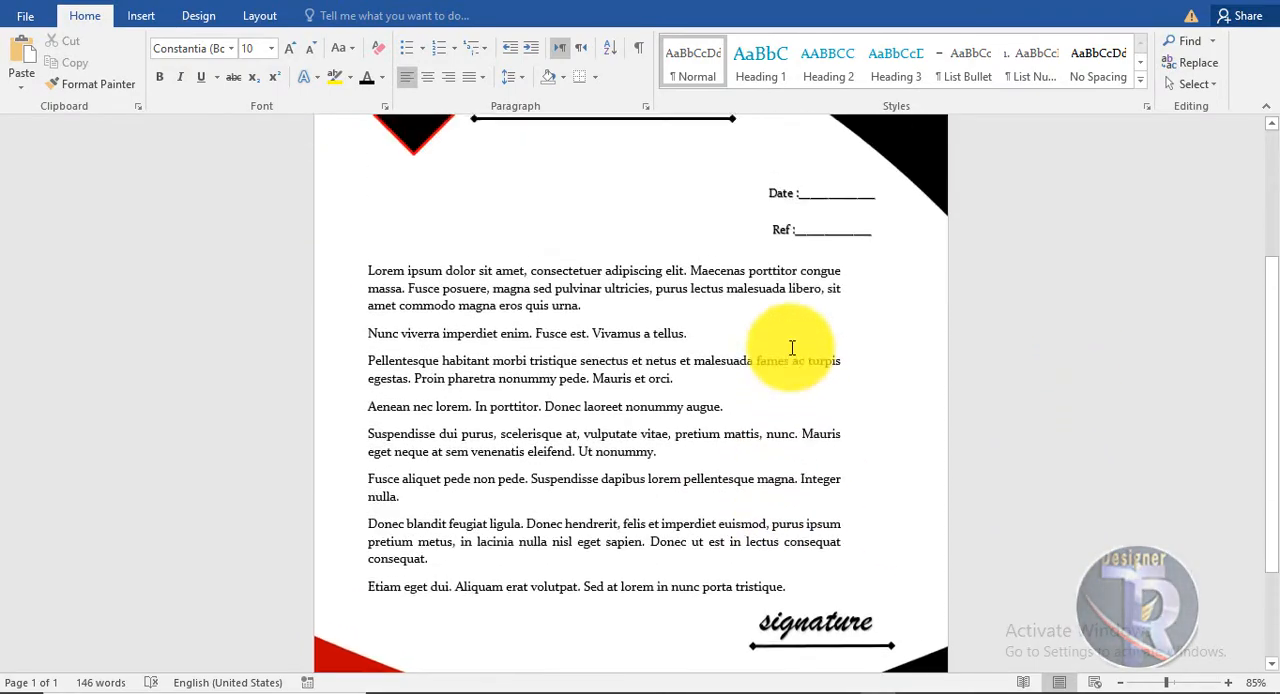
scroll(619, 412, down, 5)
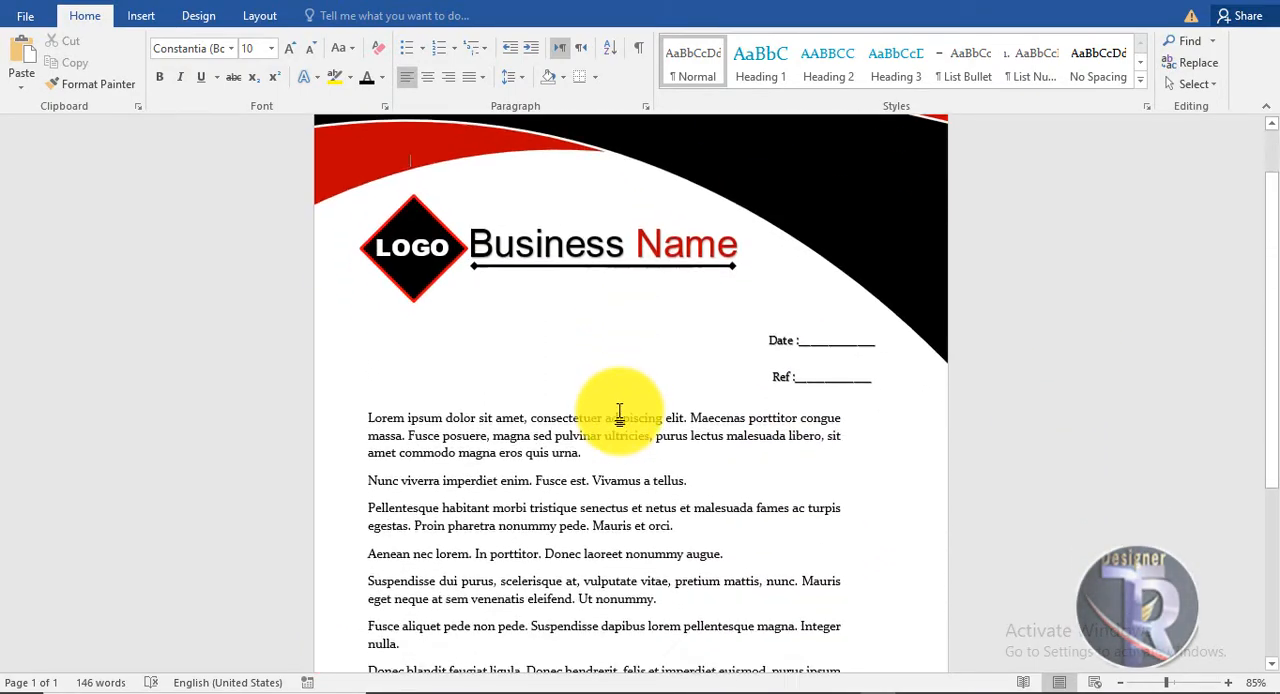
Insert the location pin picture in front of text, shrink it to about 0.51", and place it at the left end of the black footer.
click(141, 15)
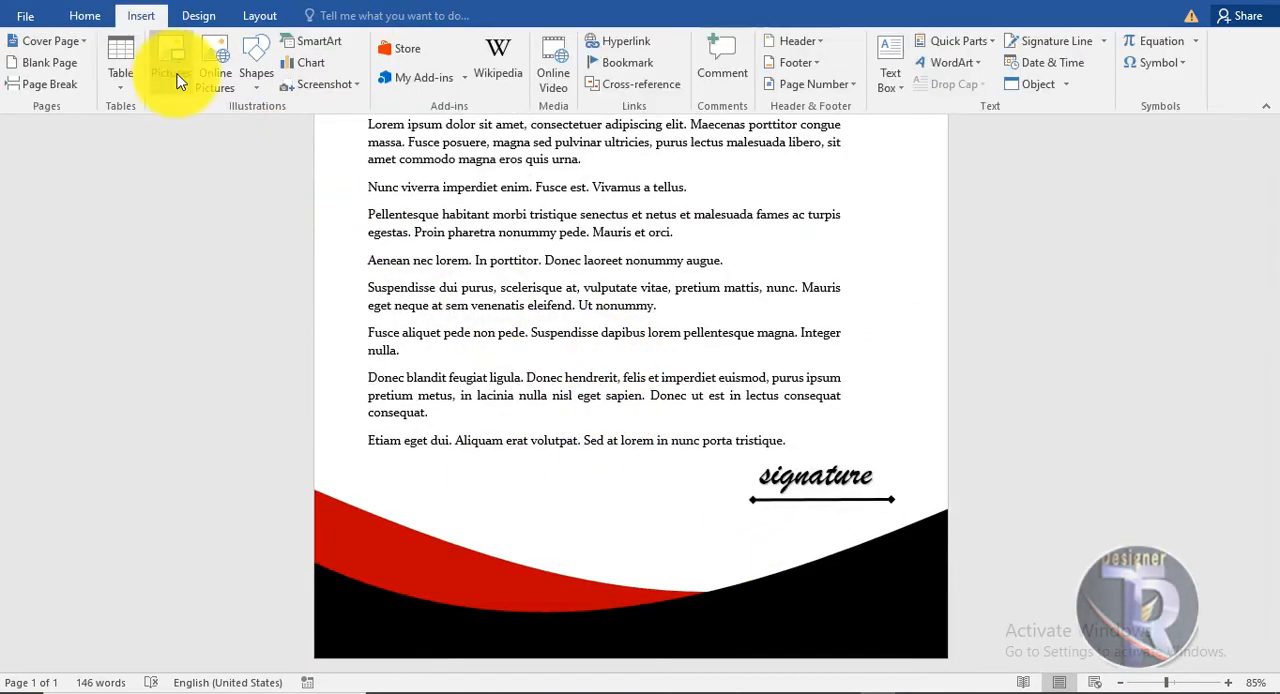
click(177, 70)
click(490, 584)
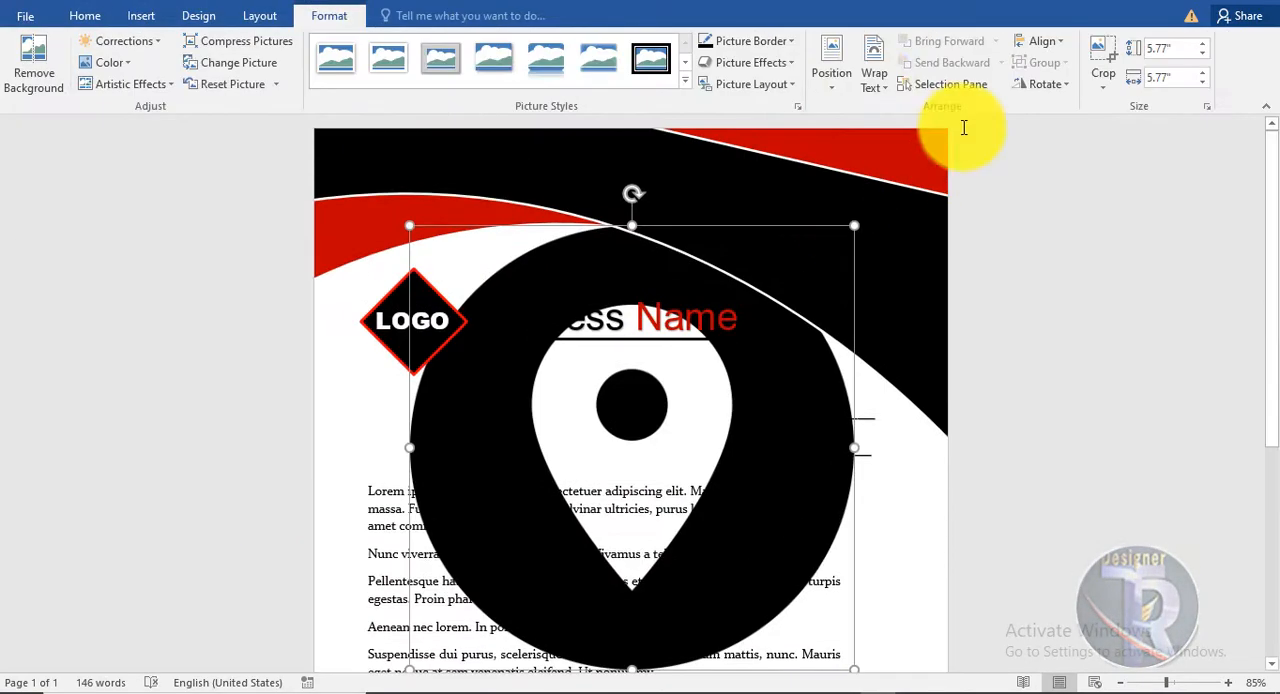
click(874, 75)
click(912, 248)
drag(854, 226, 468, 612)
scroll(600, 584, down, 4)
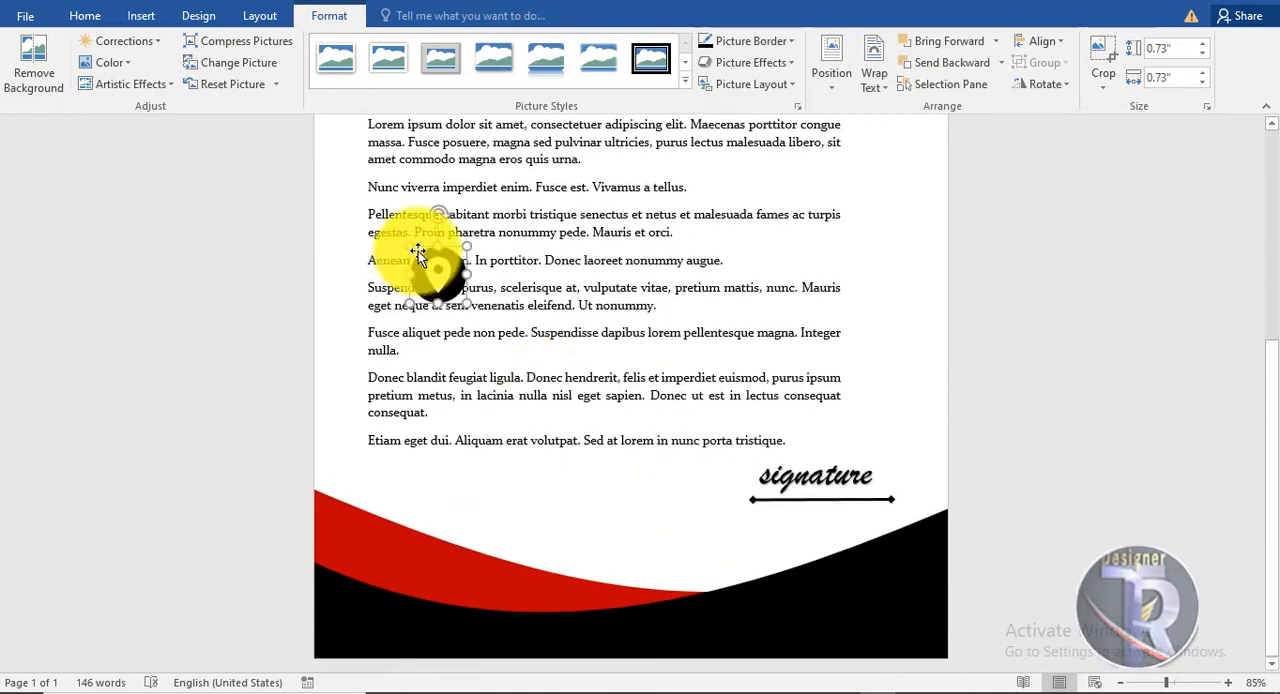
drag(423, 263, 385, 615)
Recolor the location pin icon orange and keep it at the left end of the footer.
click(109, 62)
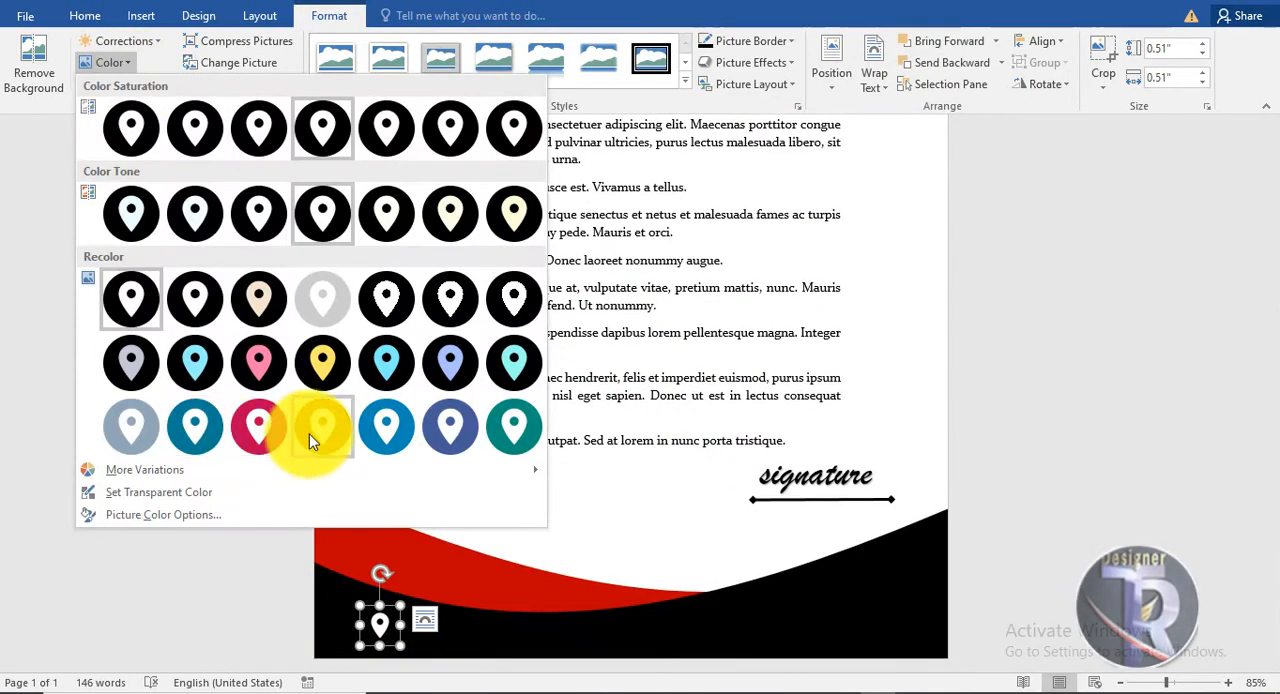
click(309, 429)
click(620, 478)
click(384, 634)
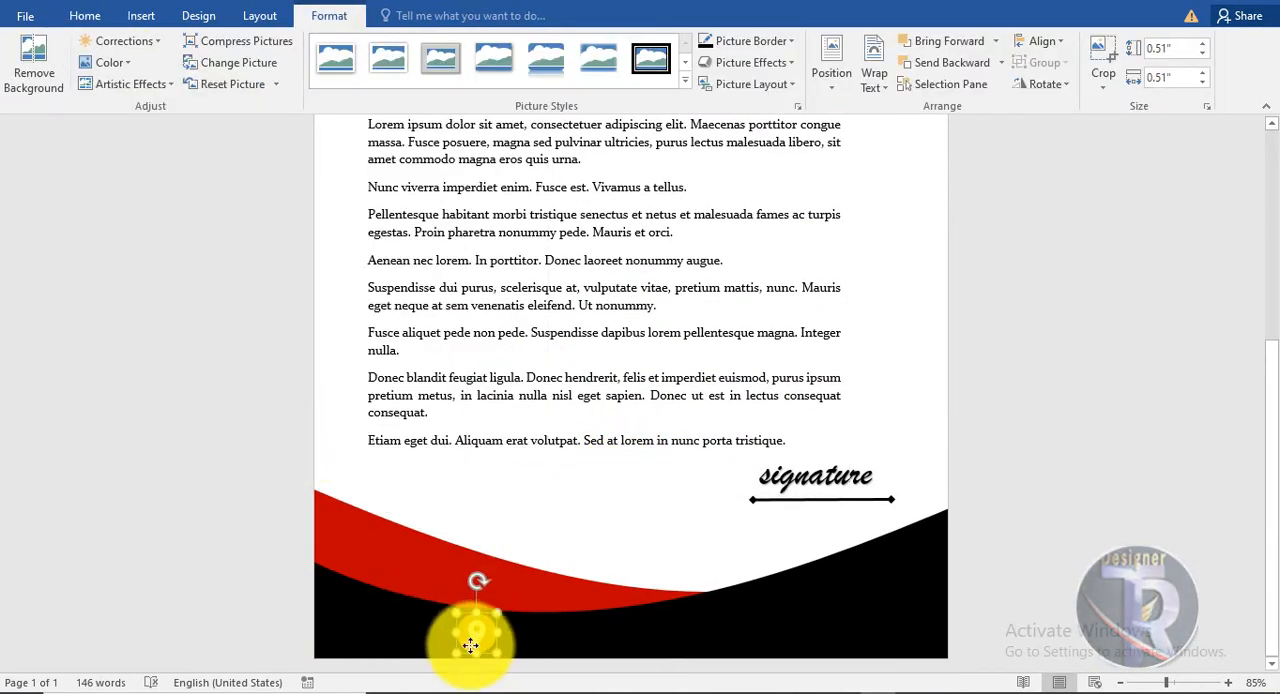
click(458, 514)
Insert the WhatsApp icon picture and set its text wrapping to In Front of Text.
scroll(460, 514, up, 5)
click(141, 16)
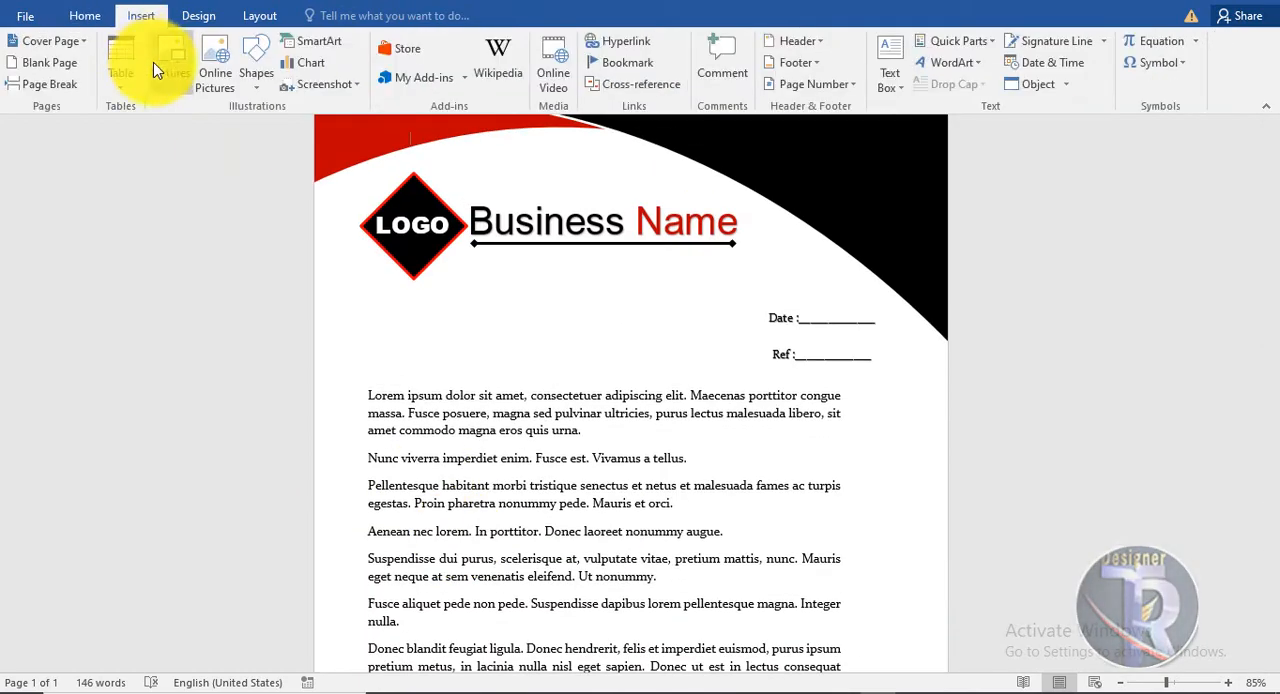
click(166, 66)
double_click(448, 173)
click(874, 78)
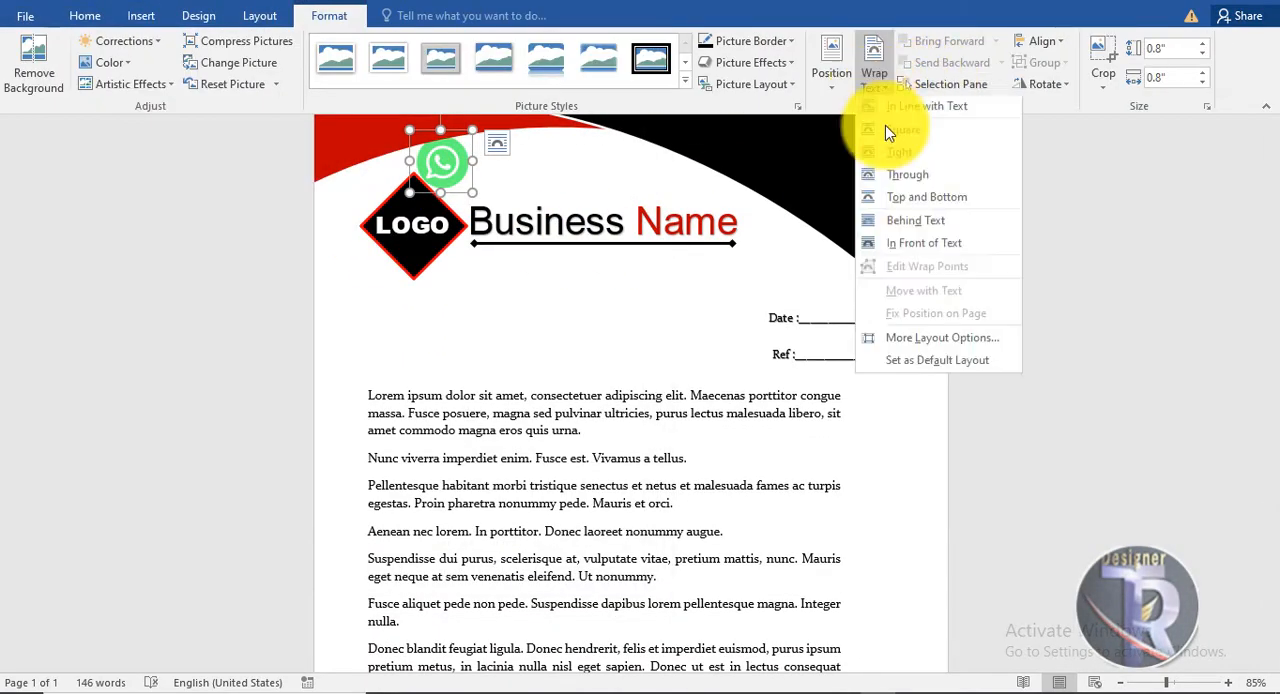
click(923, 243)
Shrink the WhatsApp icon to about 0.51" and place it on the right side of the black footer.
scroll(545, 292, down, 1)
drag(445, 140, 551, 560)
scroll(551, 560, down, 5)
drag(541, 326, 587, 628)
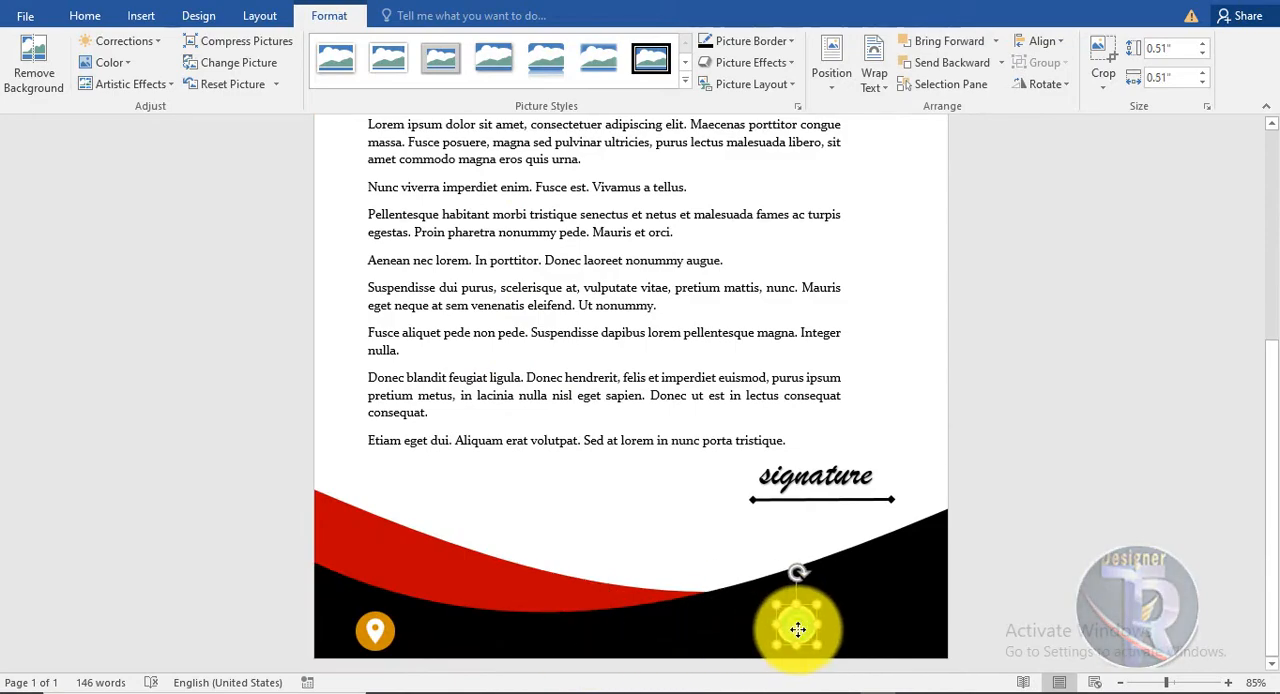
click(471, 443)
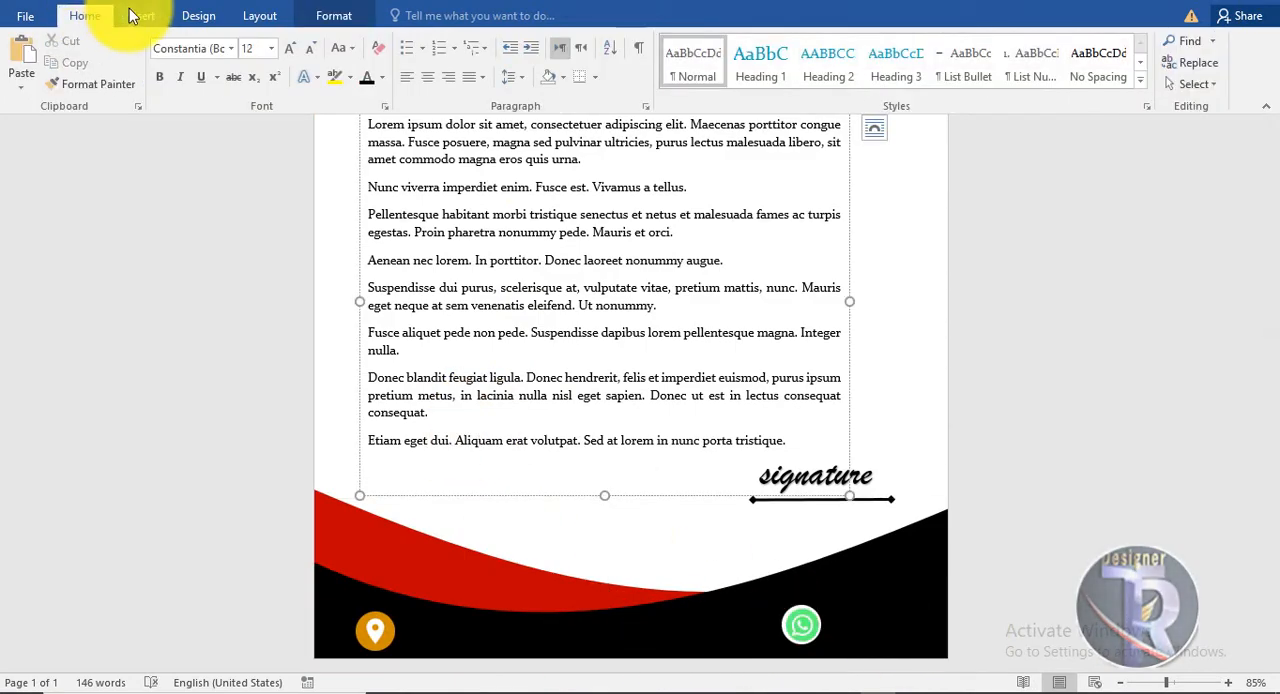
click(141, 16)
click(166, 66)
double_click(628, 125)
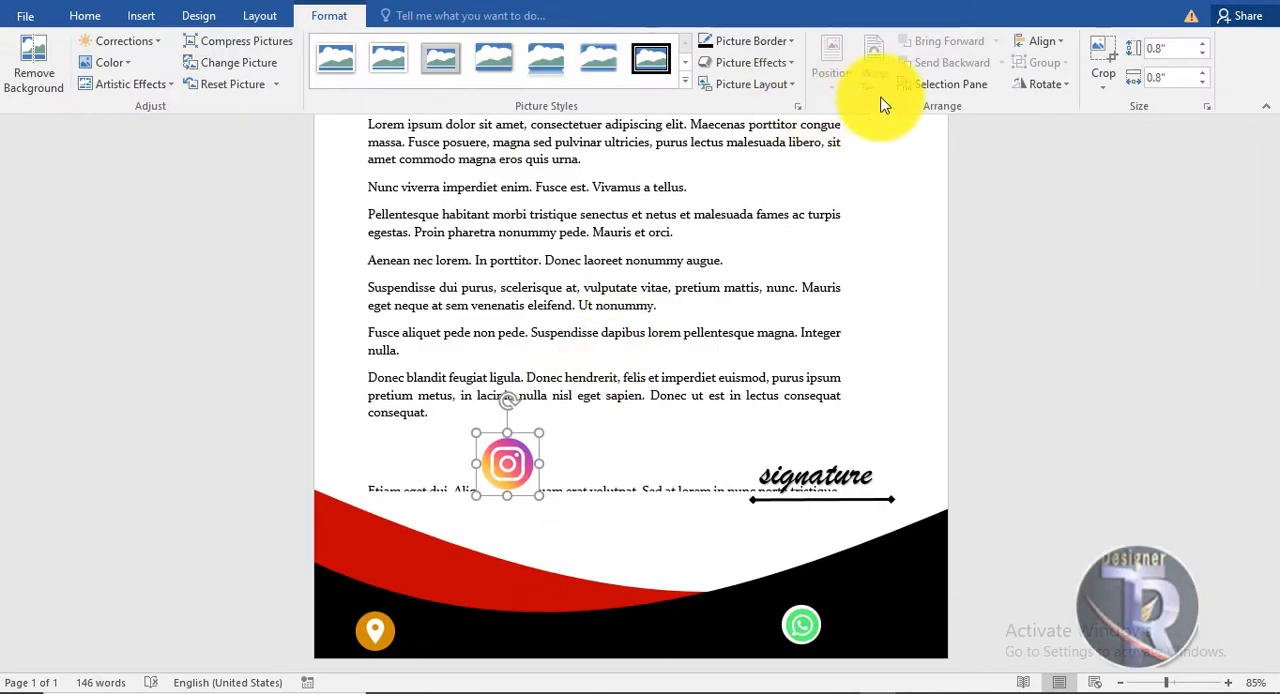
key(ctrl+z)
Insert the Instagram icon picture, shrink it to about 0.41", and place it directly above the WhatsApp icon in the footer.
click(875, 326)
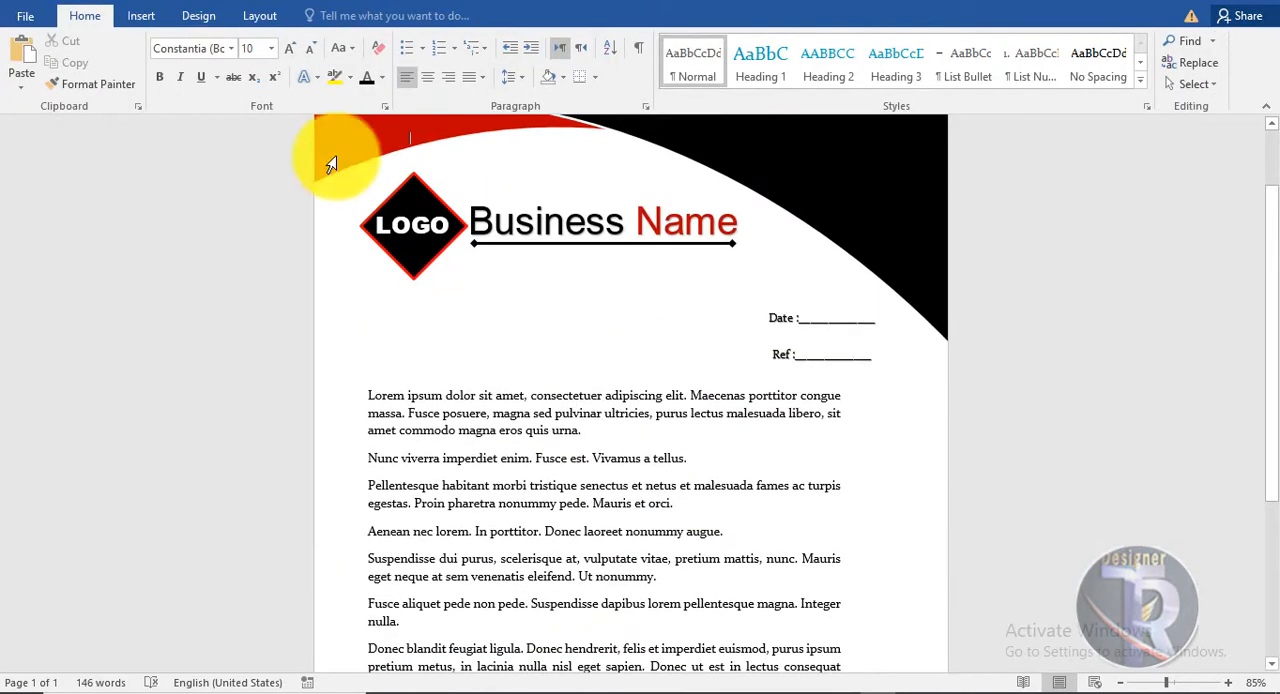
click(141, 16)
click(170, 64)
double_click(605, 105)
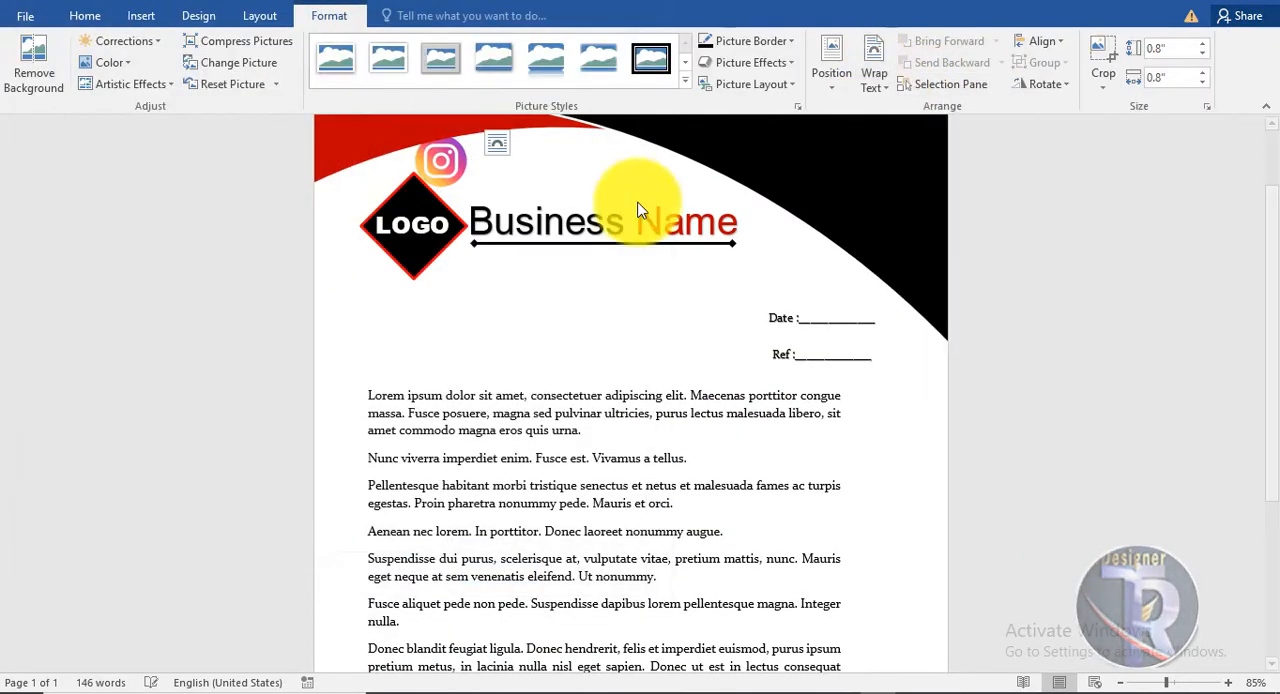
drag(443, 163, 800, 586)
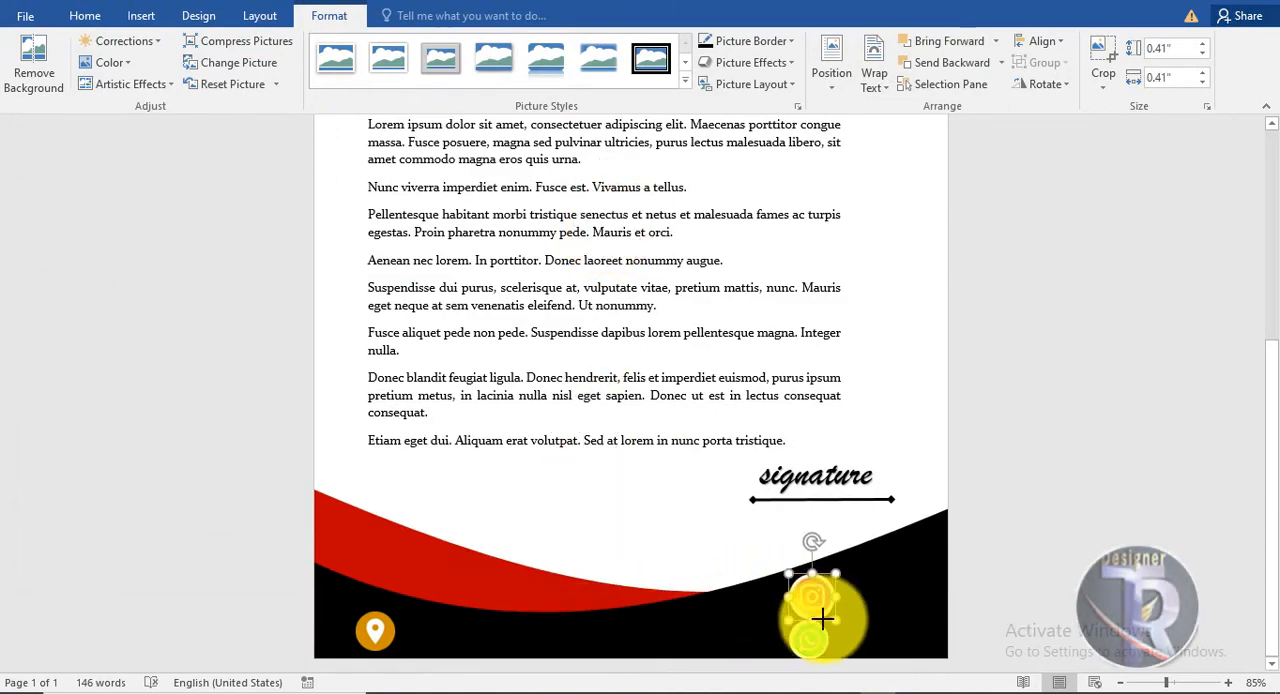
click(983, 608)
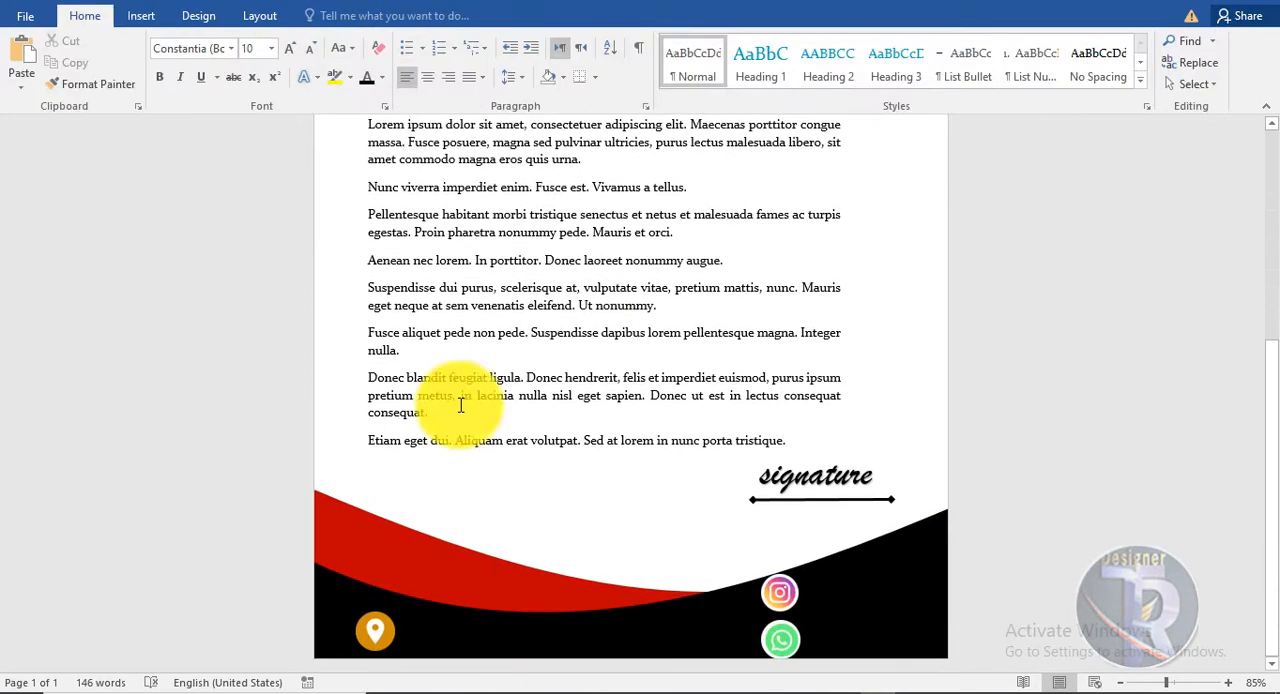
Insert black WordArt and place it in the footer directly right of the location pin icon.
click(150, 19)
click(957, 63)
click(935, 96)
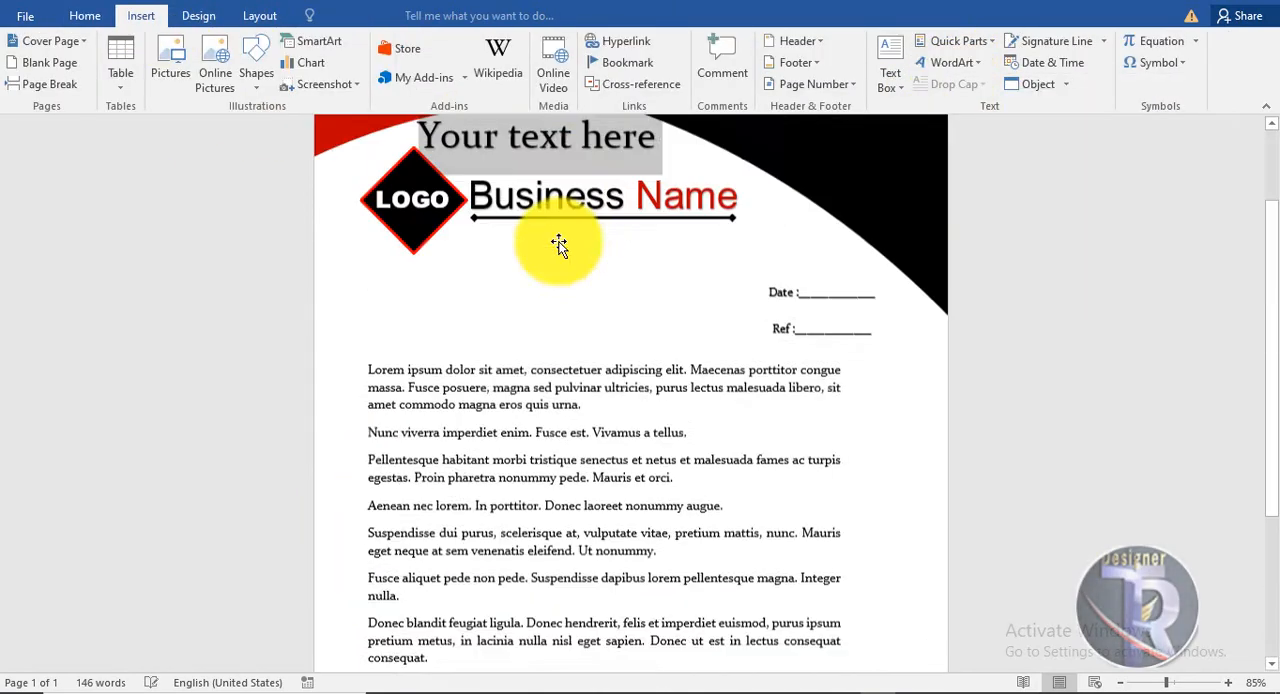
drag(557, 207, 577, 544)
scroll(590, 420, down, 5)
drag(600, 298, 568, 662)
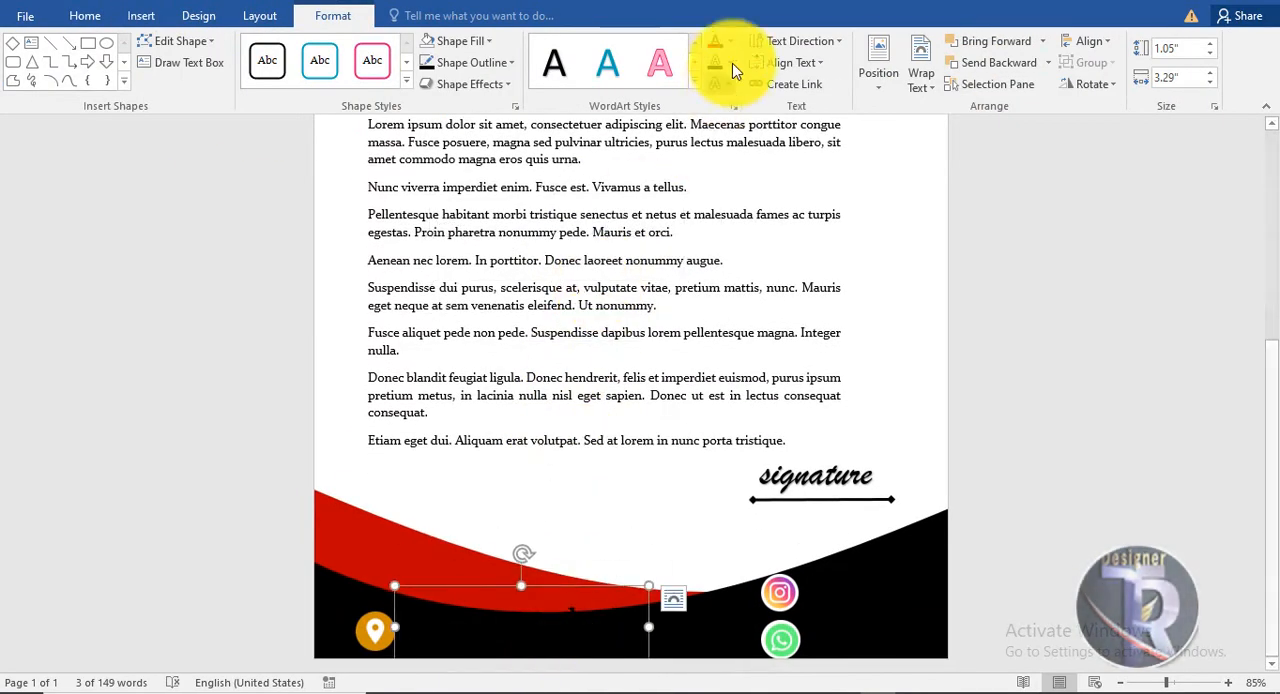
Make the footer WordArt white and replace its text with "Abc/123/".
triple_click(632, 636)
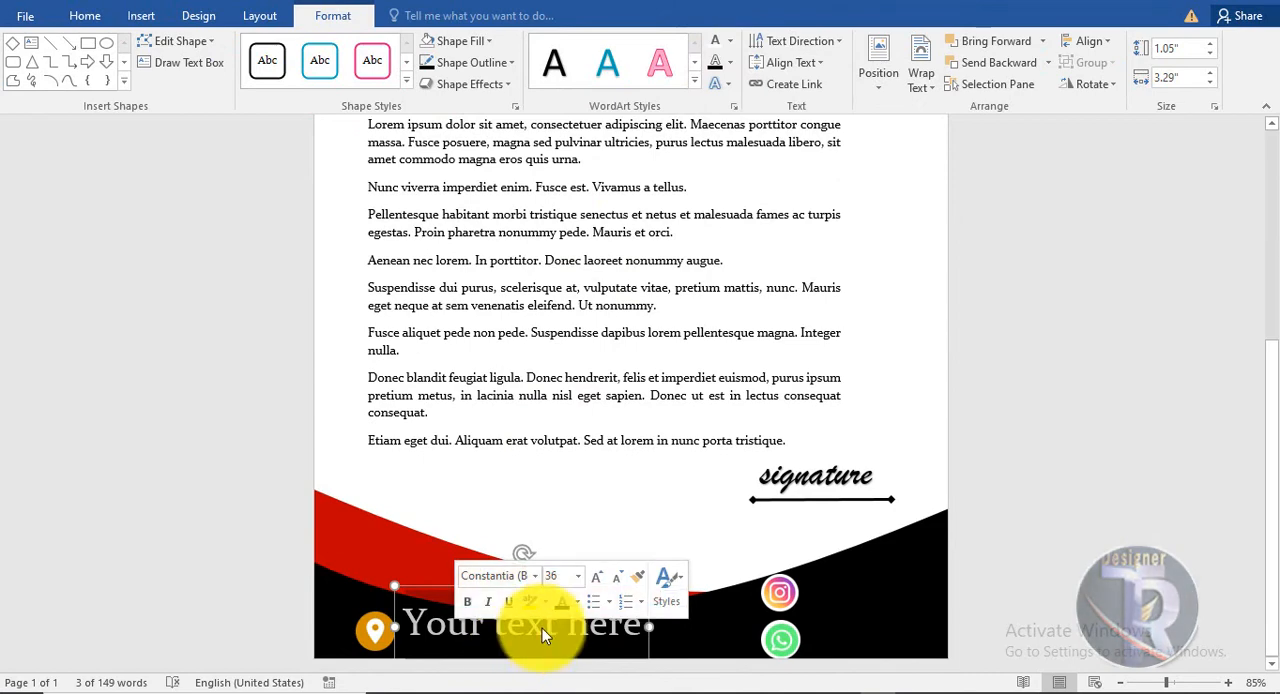
text(abc/)
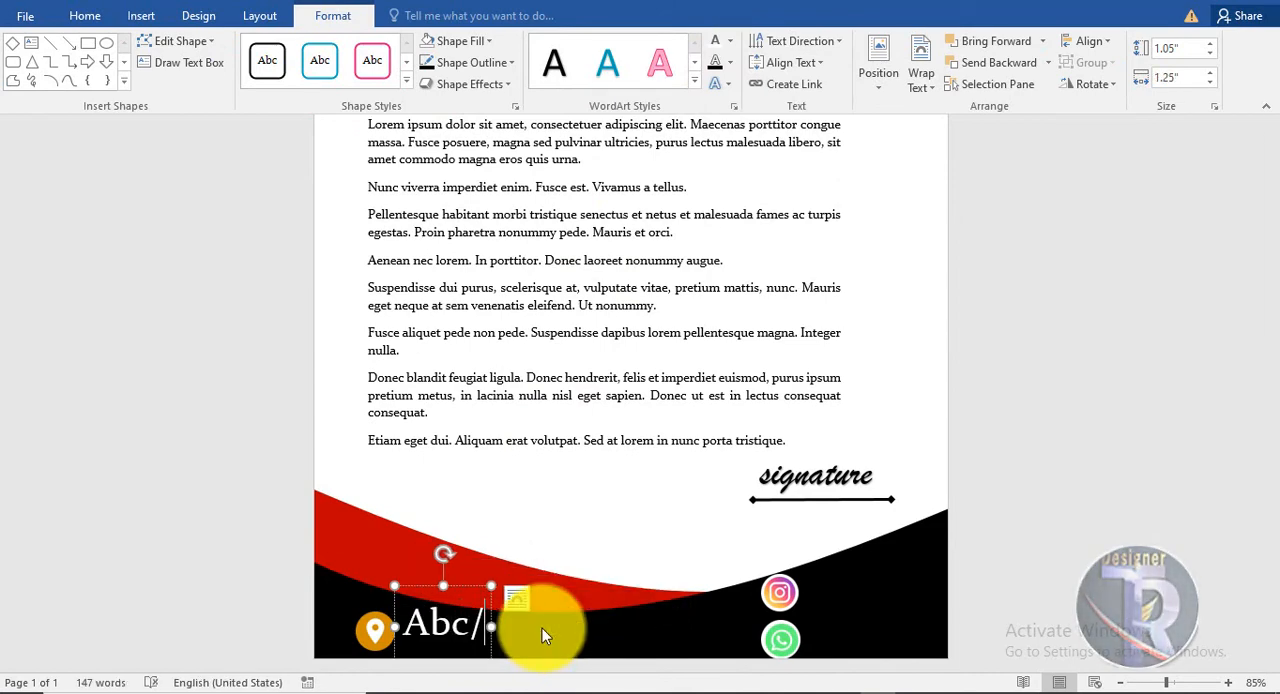
text(123)
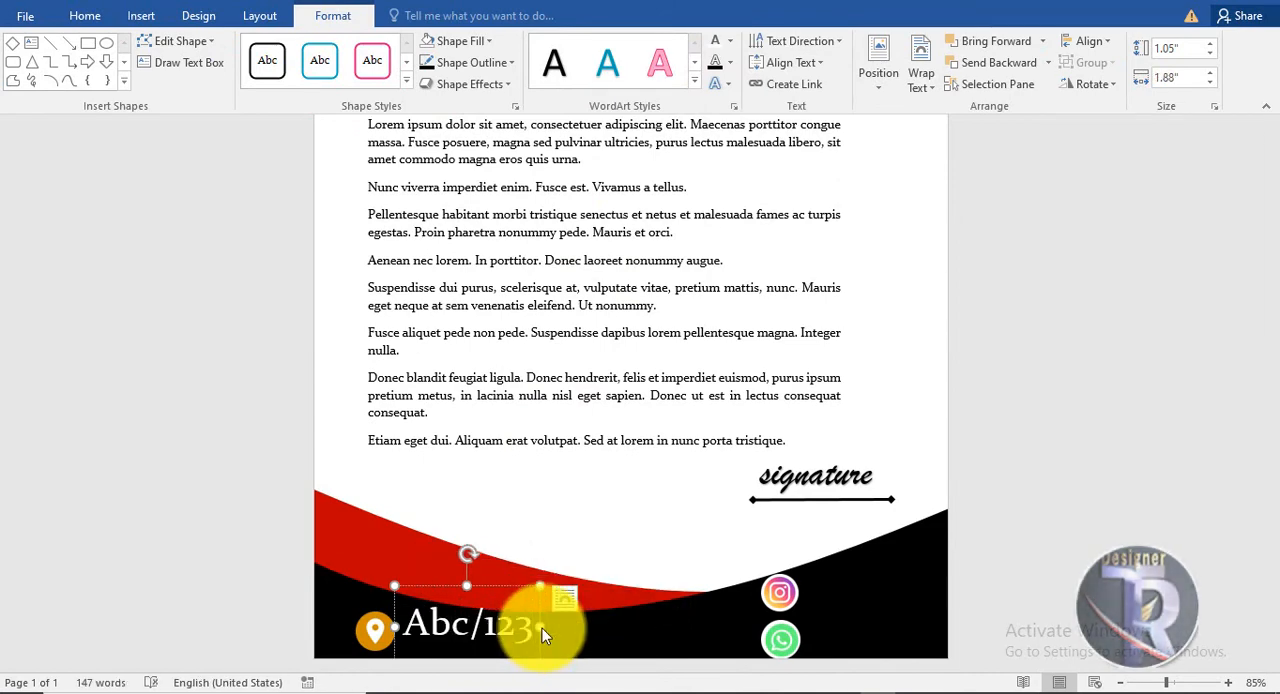
text(/)
Set the text beside the location pin to 26 pt and change it to lowercase.
click(100, 10)
click(311, 50)
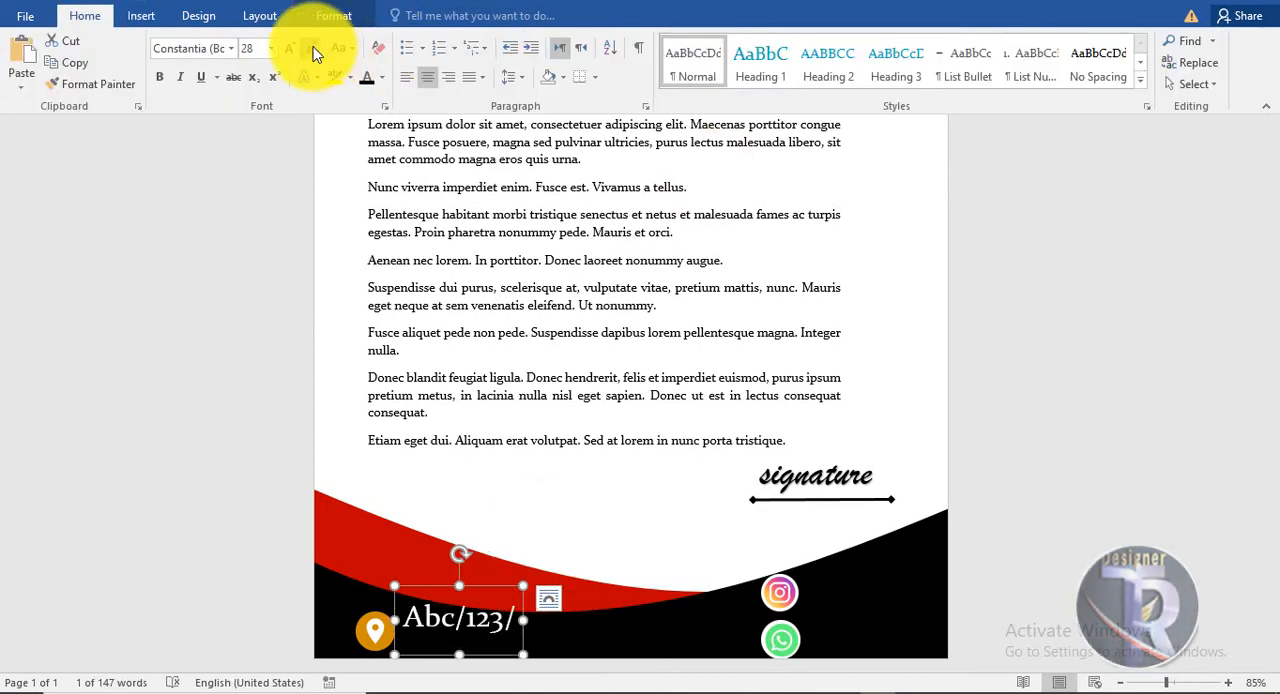
click(343, 48)
click(370, 94)
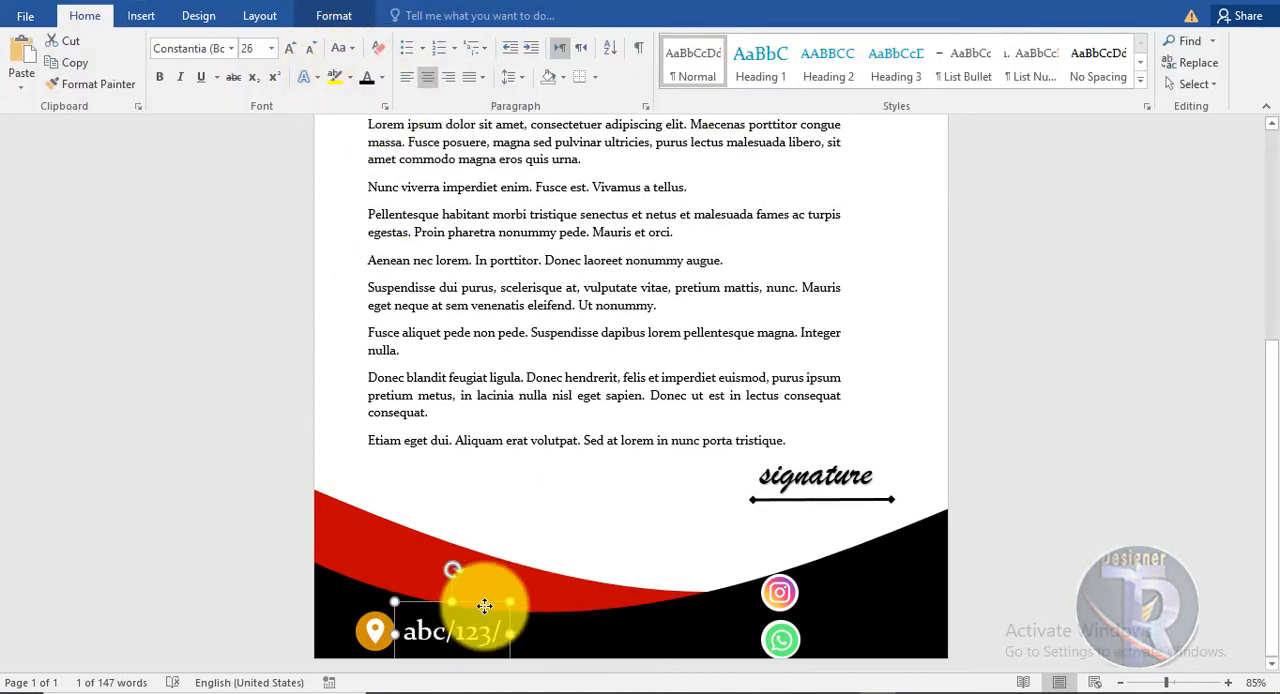
Copy the address text beside the Instagram icon, change it to "Insta/id/", and set it to Arial at 24 pt.
drag(482, 606, 861, 557)
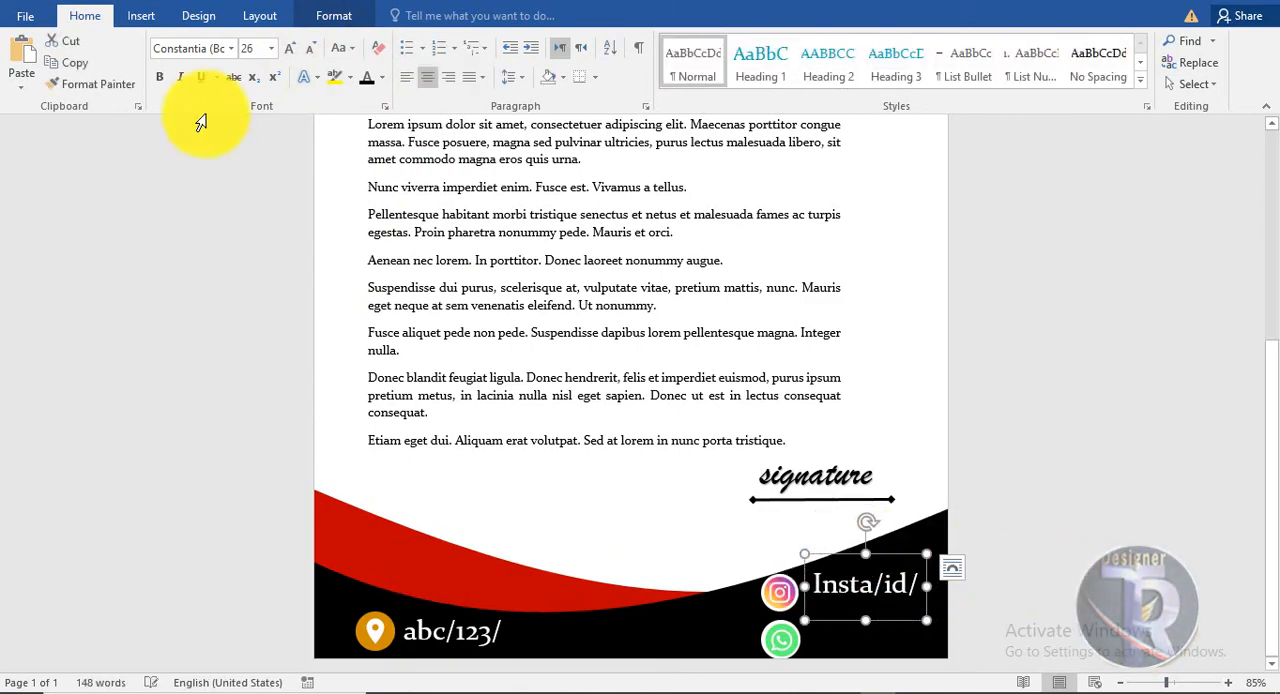
click(236, 52)
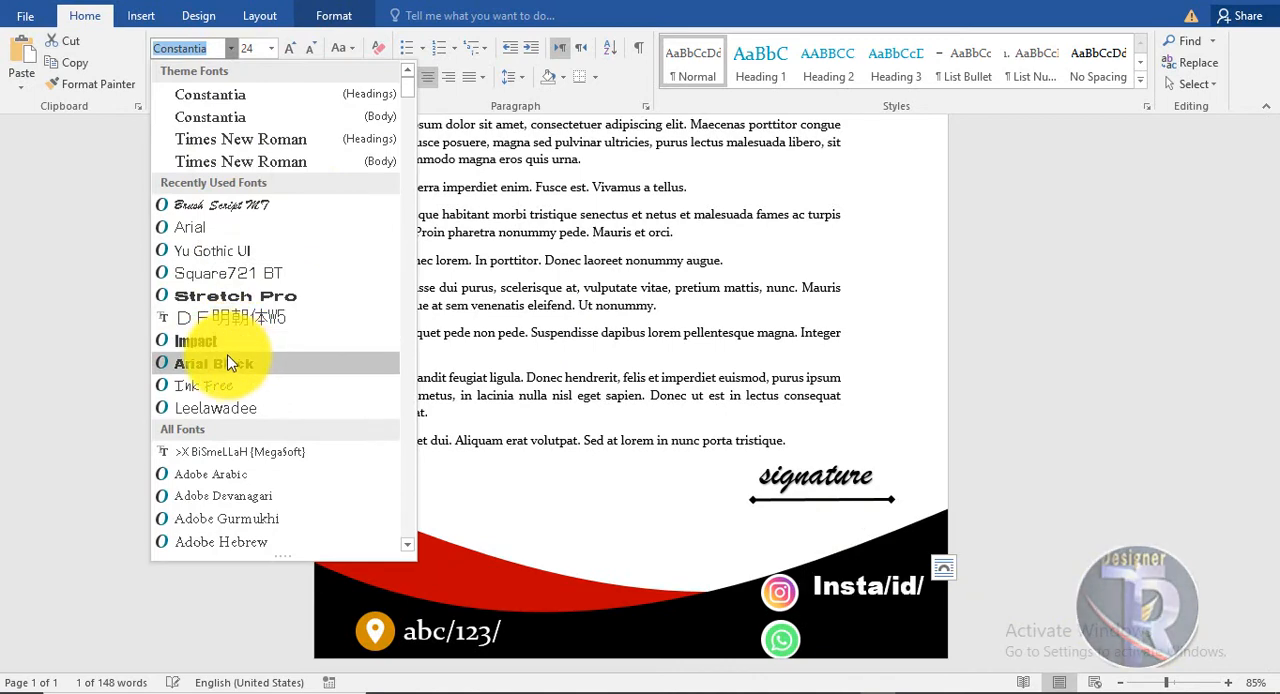
click(214, 210)
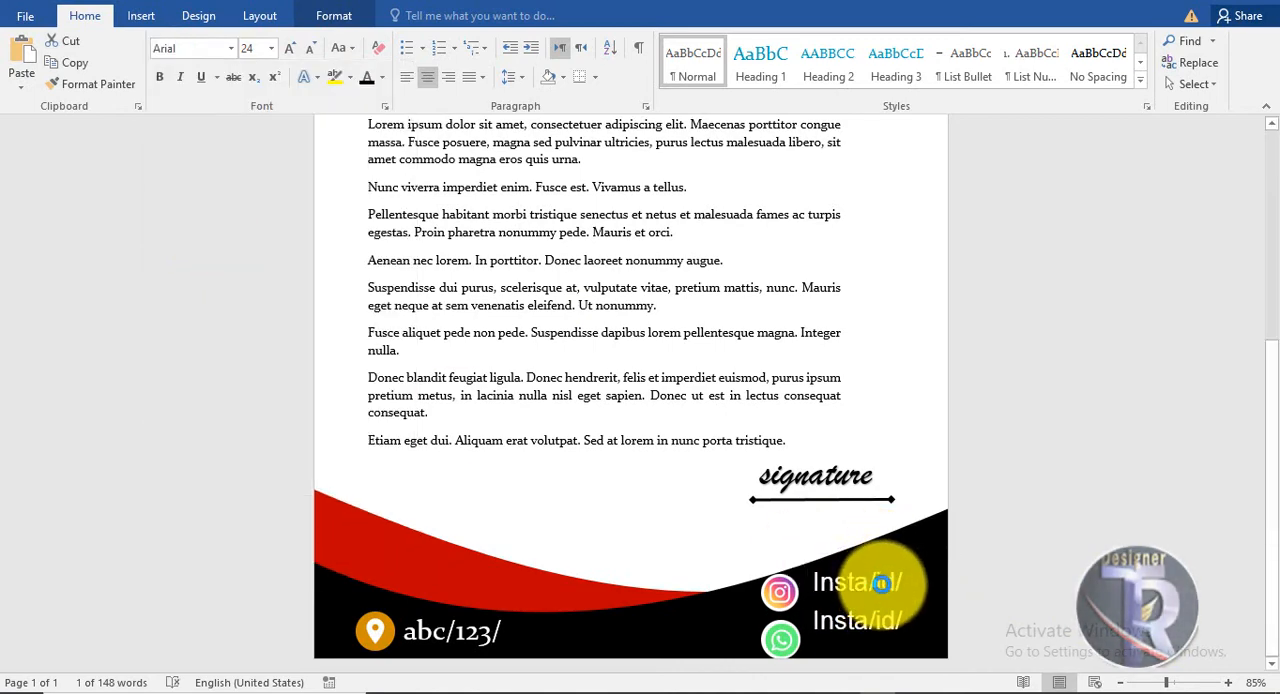
Duplicate the Instagram text beside the WhatsApp icon, replace it with the phone number at 18 pt, and stack a second copy below.
drag(880, 583, 820, 624)
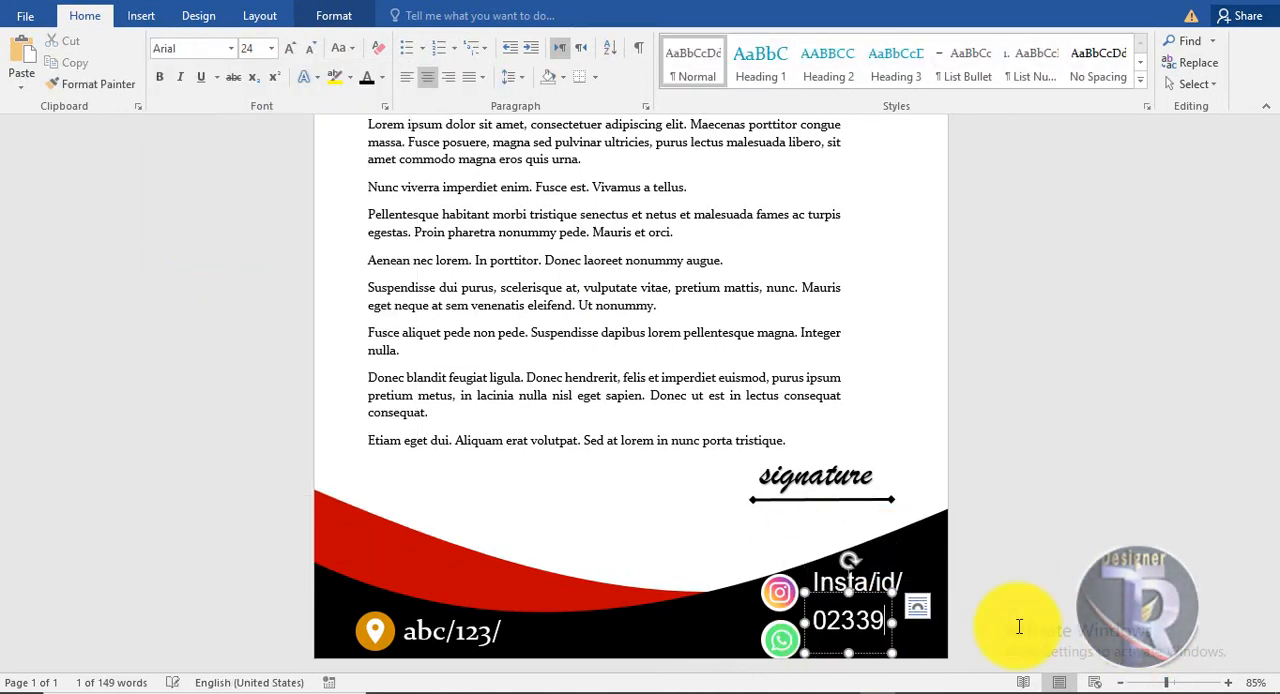
click(872, 592)
click(309, 52)
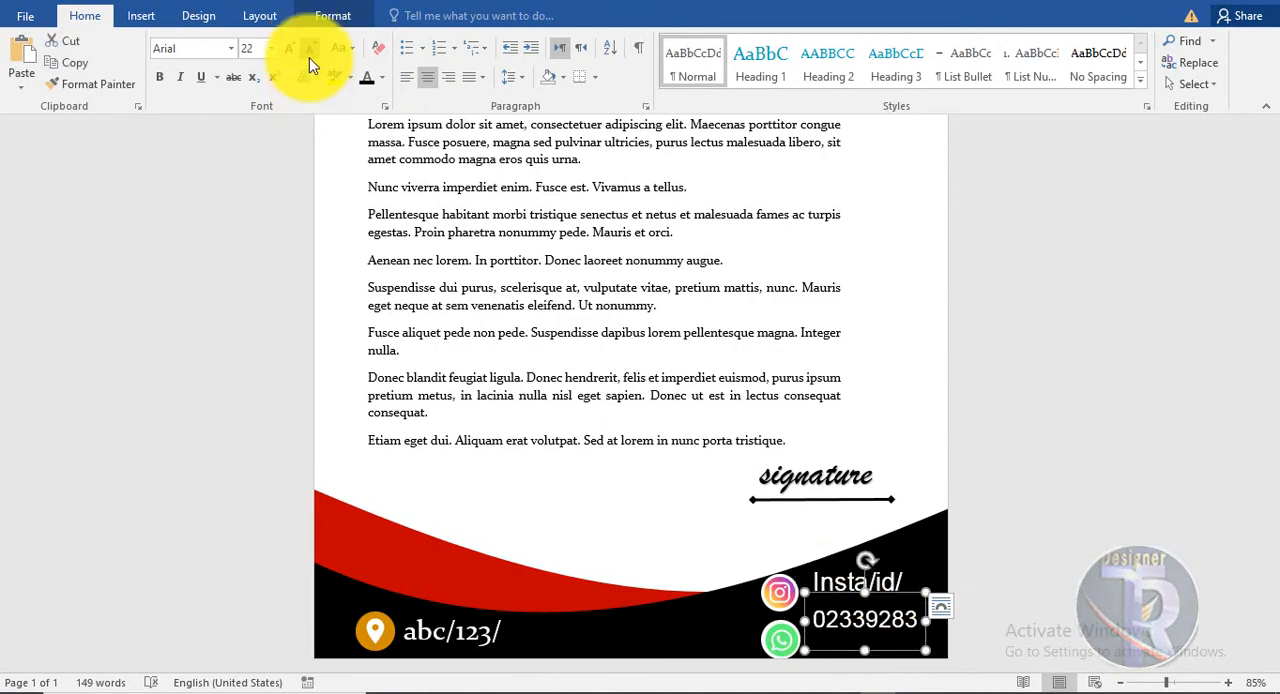
click(309, 52)
click(309, 52)
drag(877, 610, 906, 612)
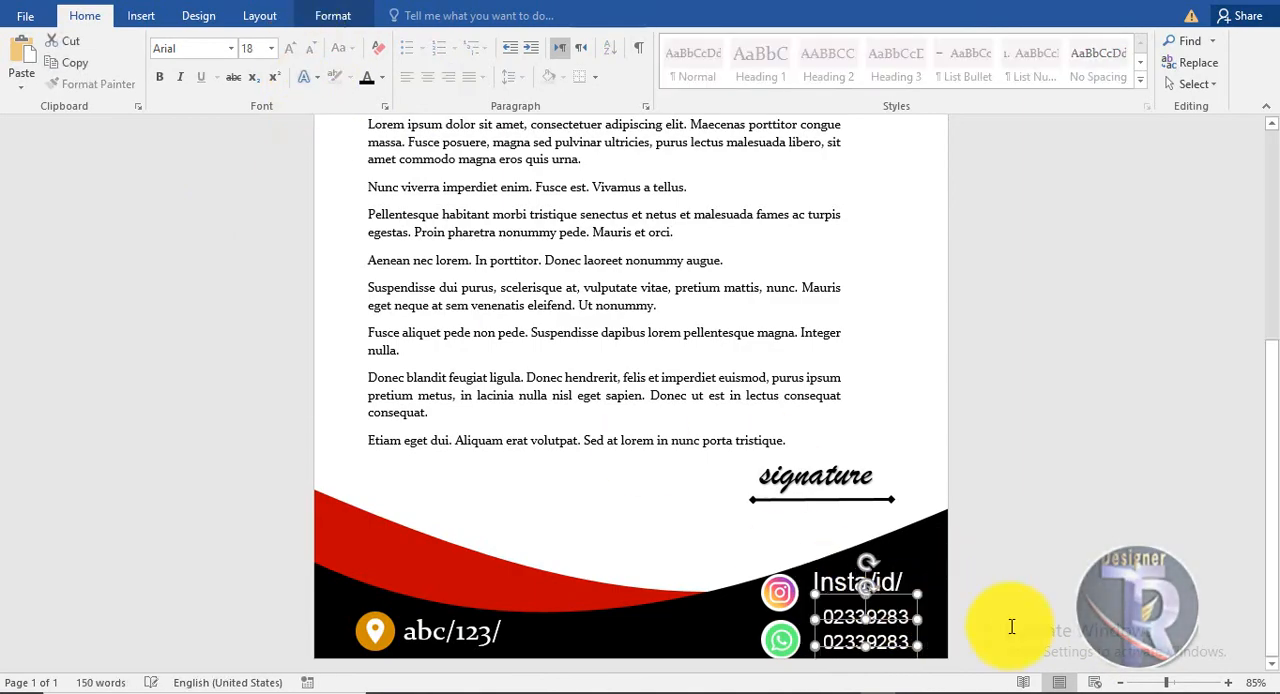
Reduce the font size of the "Insta/id/" text and align it with the phone numbers below.
click(871, 553)
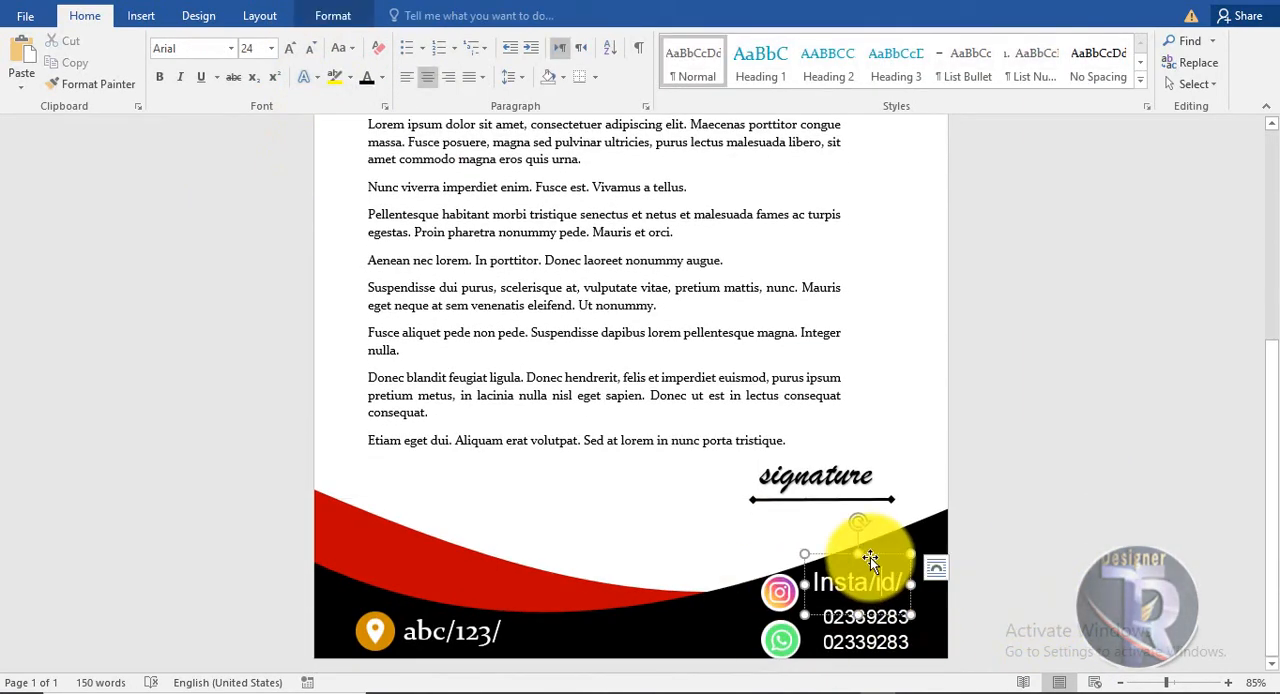
click(309, 52)
click(309, 52)
click(471, 628)
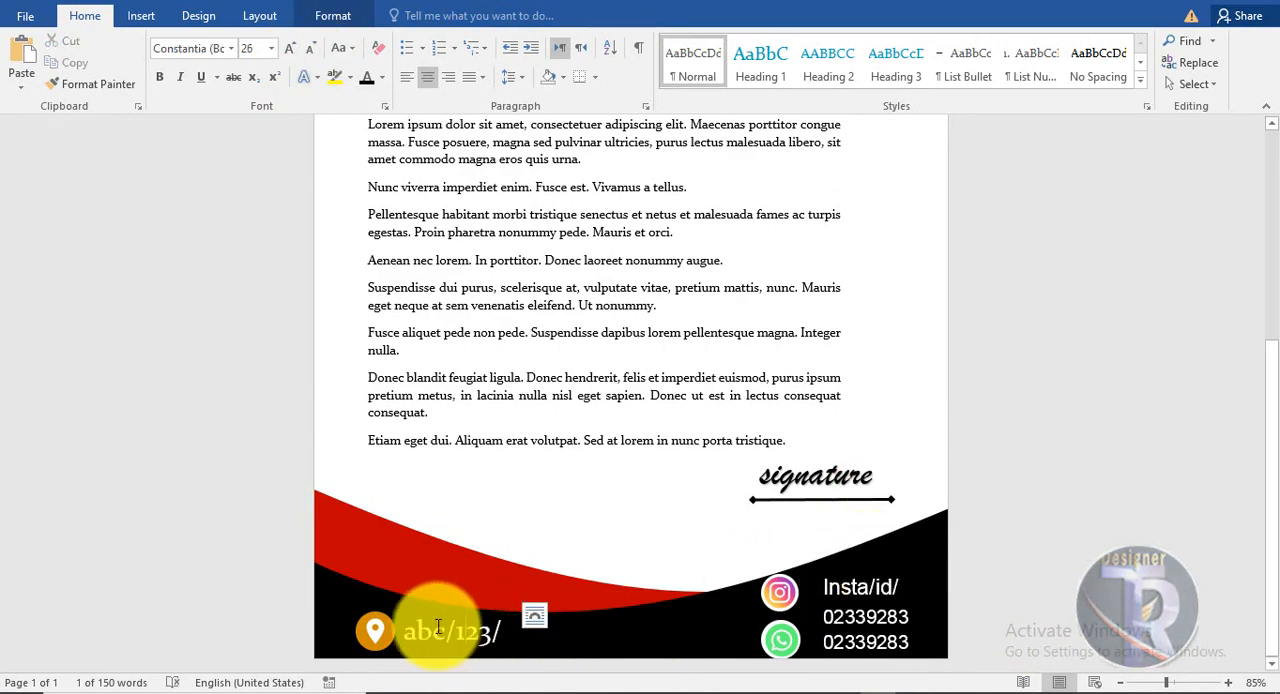
Set the "abc/123/" text beside the location pin to Arial at 24 pt.
click(231, 48)
click(205, 229)
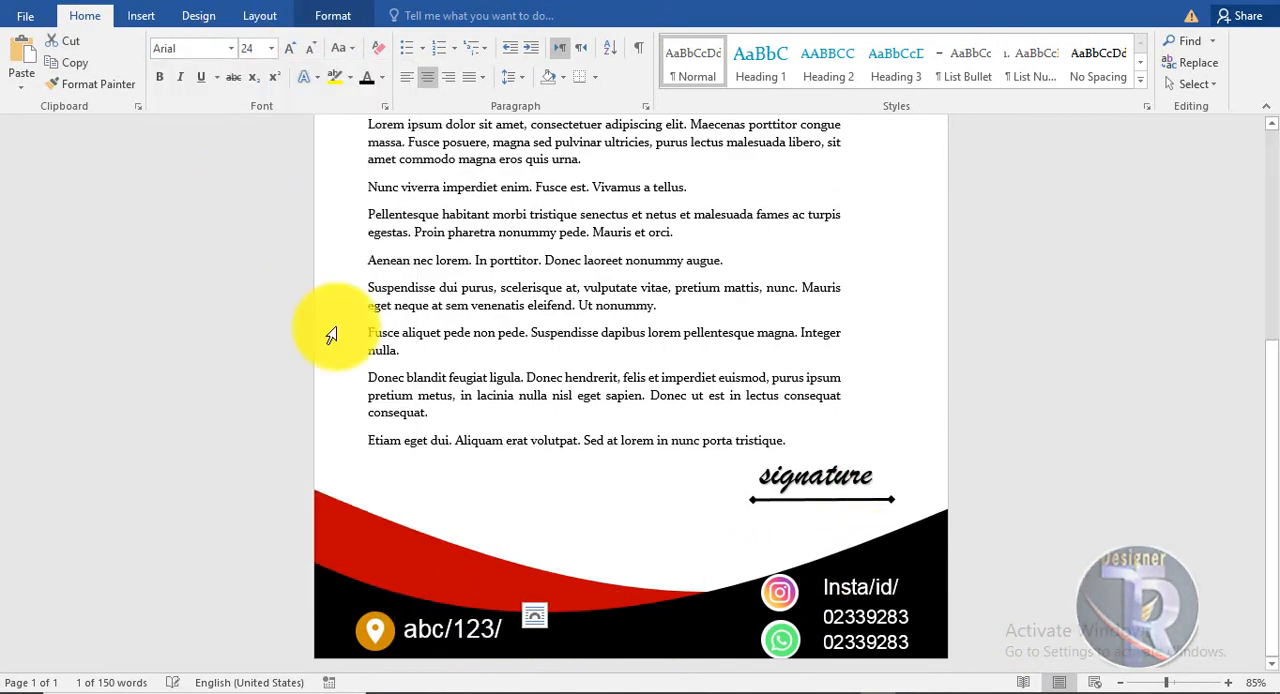
Draw a tall, narrow rectangle about 3.32" high and 0.72" wide, straddling the page's right edge beside the body text.
scroll(1073, 597, up, 4)
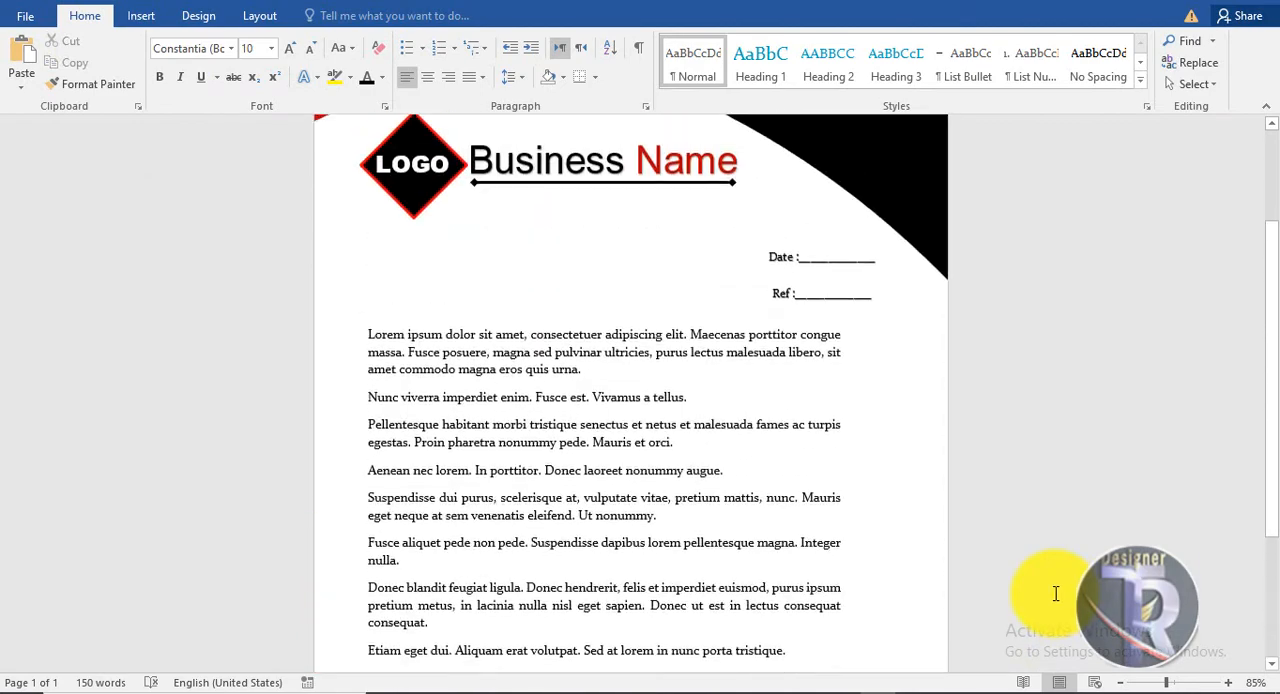
click(141, 15)
click(256, 72)
click(326, 127)
drag(916, 402, 974, 561)
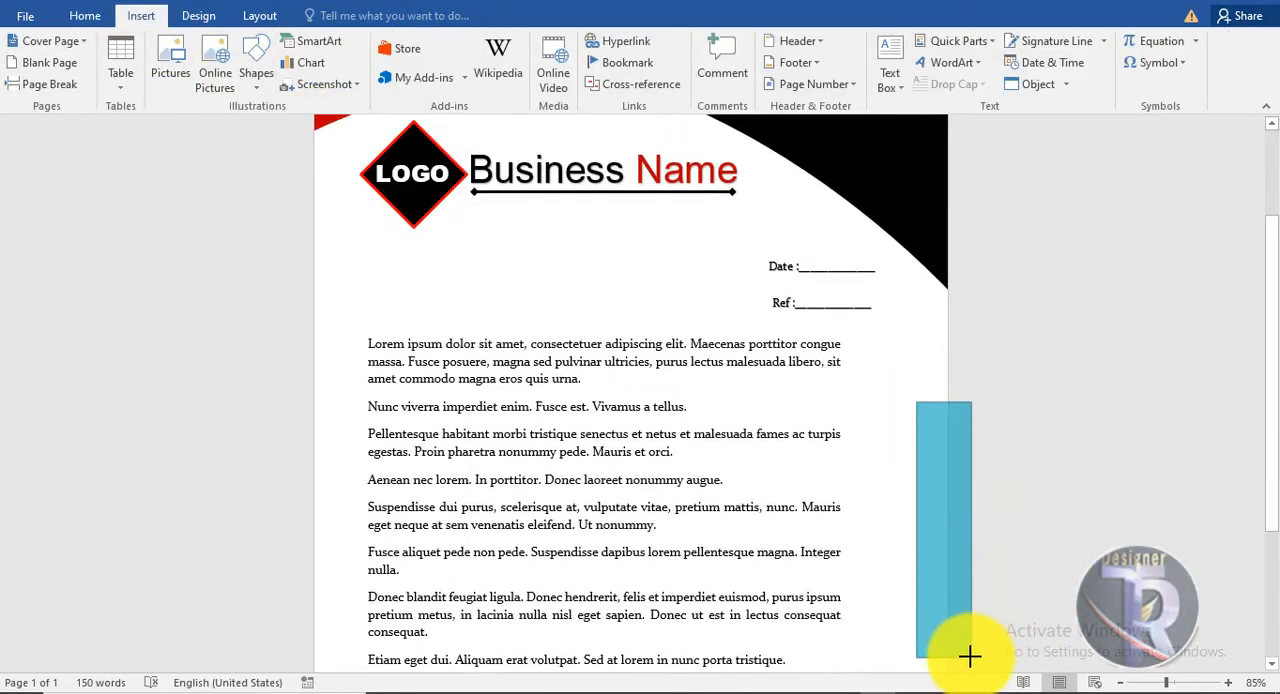
drag(970, 656, 971, 657)
drag(930, 596, 945, 601)
Remove the outline of the rectangle on the page's right edge and fill it with red.
click(485, 66)
click(474, 227)
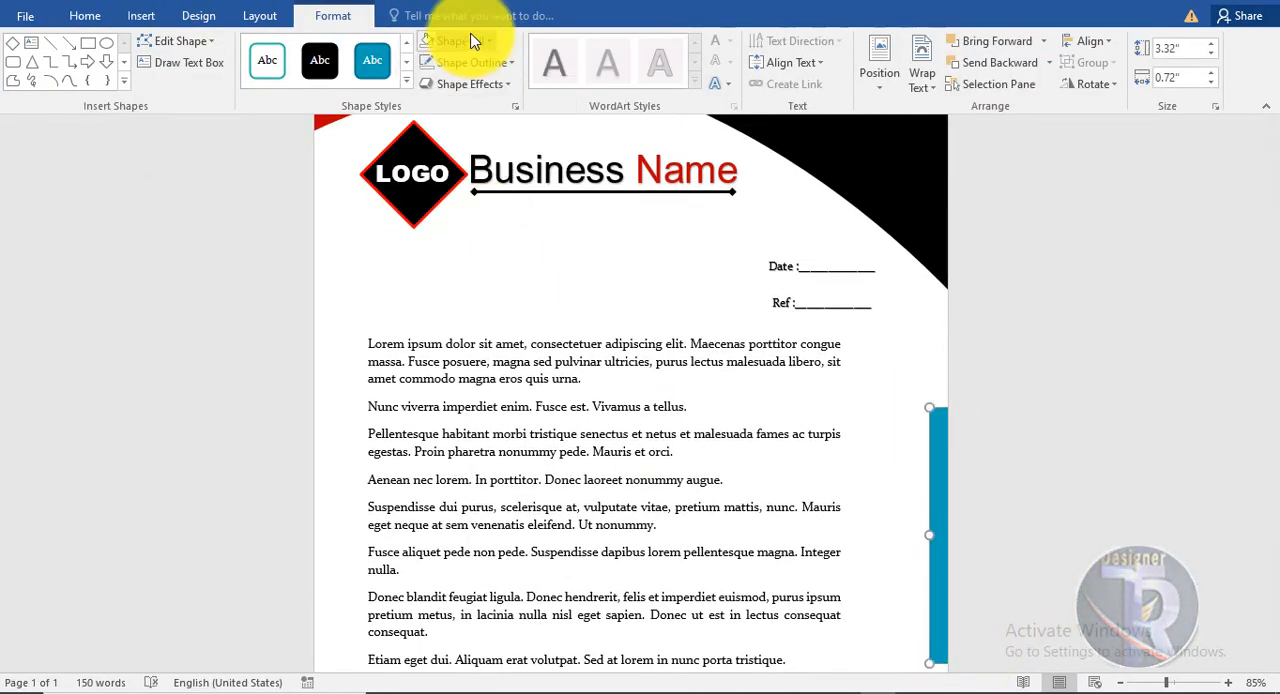
click(474, 40)
click(429, 182)
Narrow the red side bar to about 0.57" and place a copy of it on the page's left edge.
scroll(943, 386, down, 2)
drag(931, 427, 312, 418)
click(978, 449)
click(937, 423)
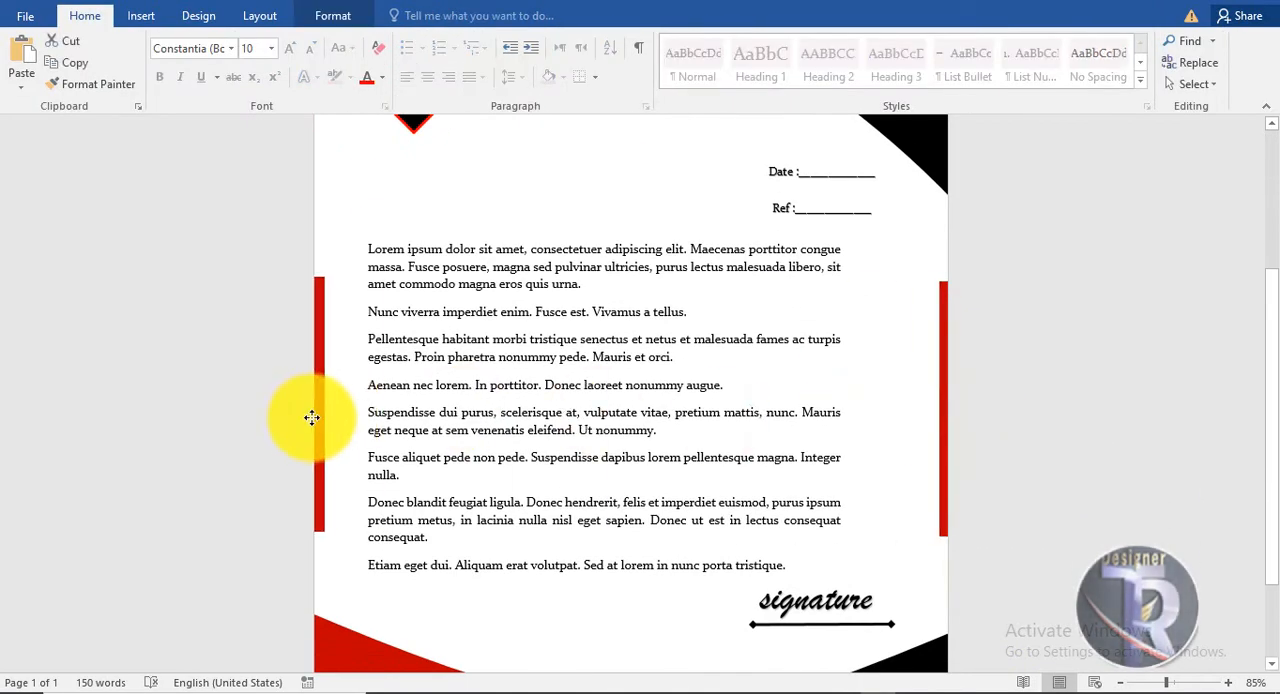
Move the bar on the page's left edge slightly higher and fill it with black.
click(318, 292)
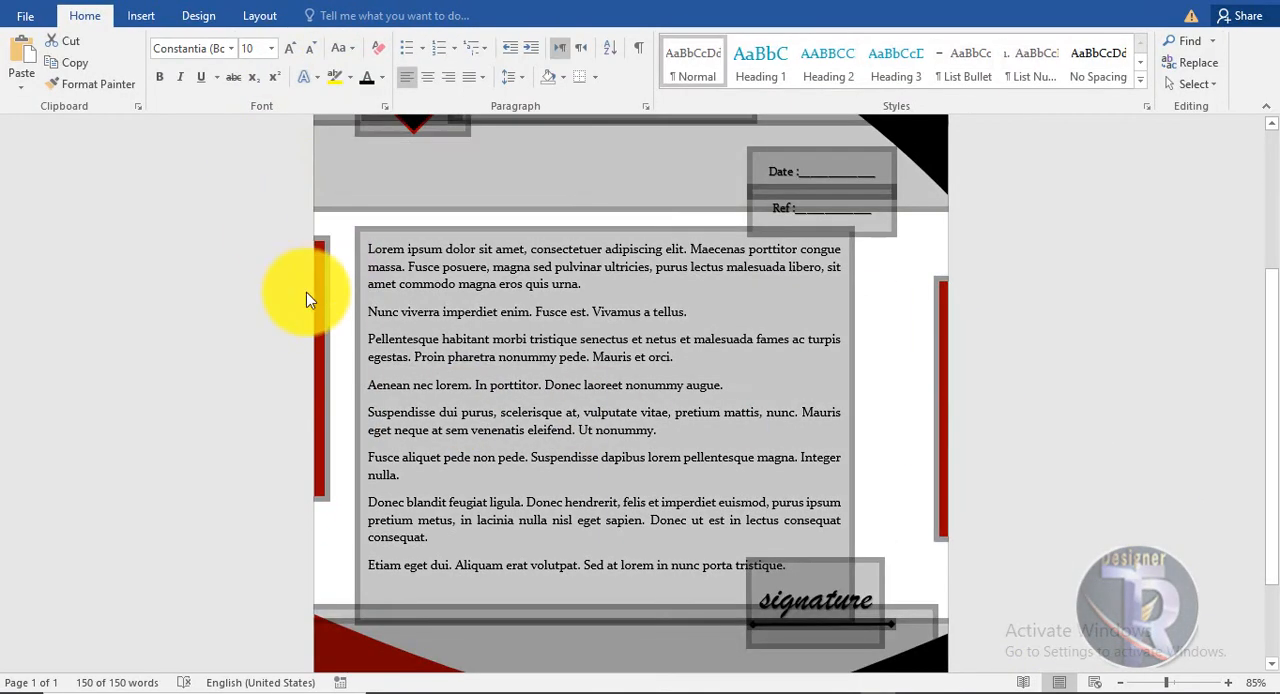
click(333, 15)
click(474, 40)
click(430, 64)
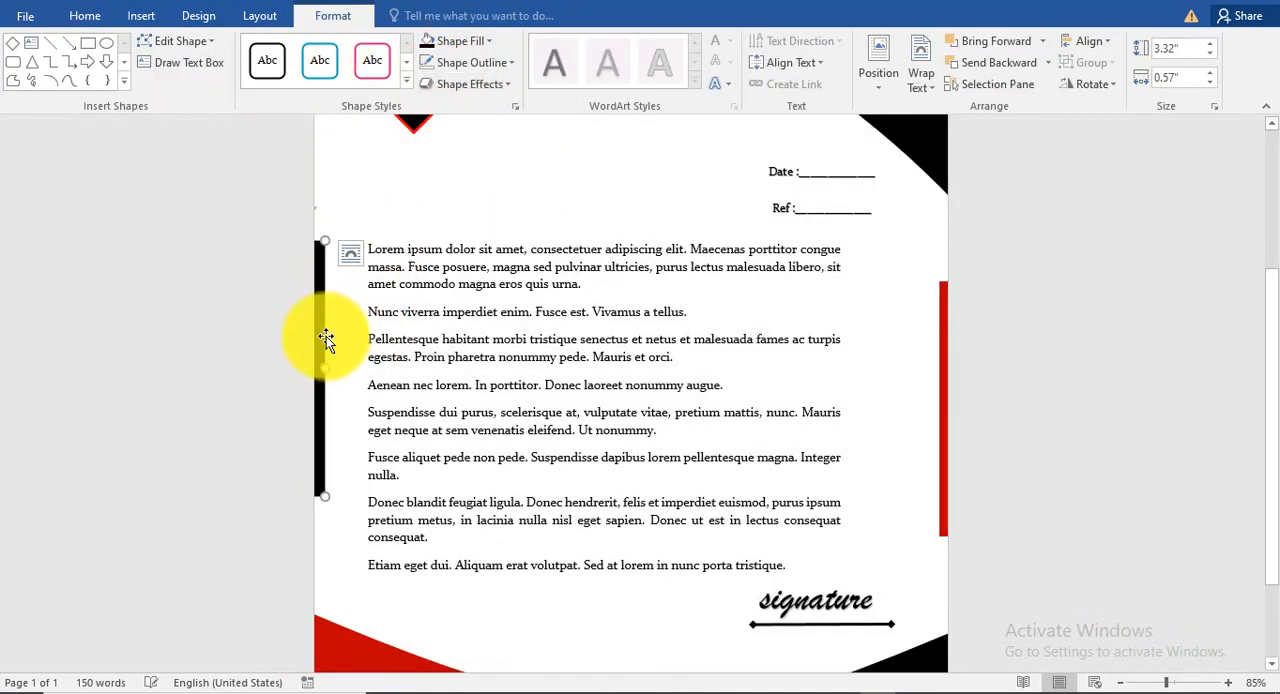
click(1075, 411)
Review the finished letterhead as a whole page and close up, checking the header, side bars, body text and footer.
scroll(1078, 412, down, 6)
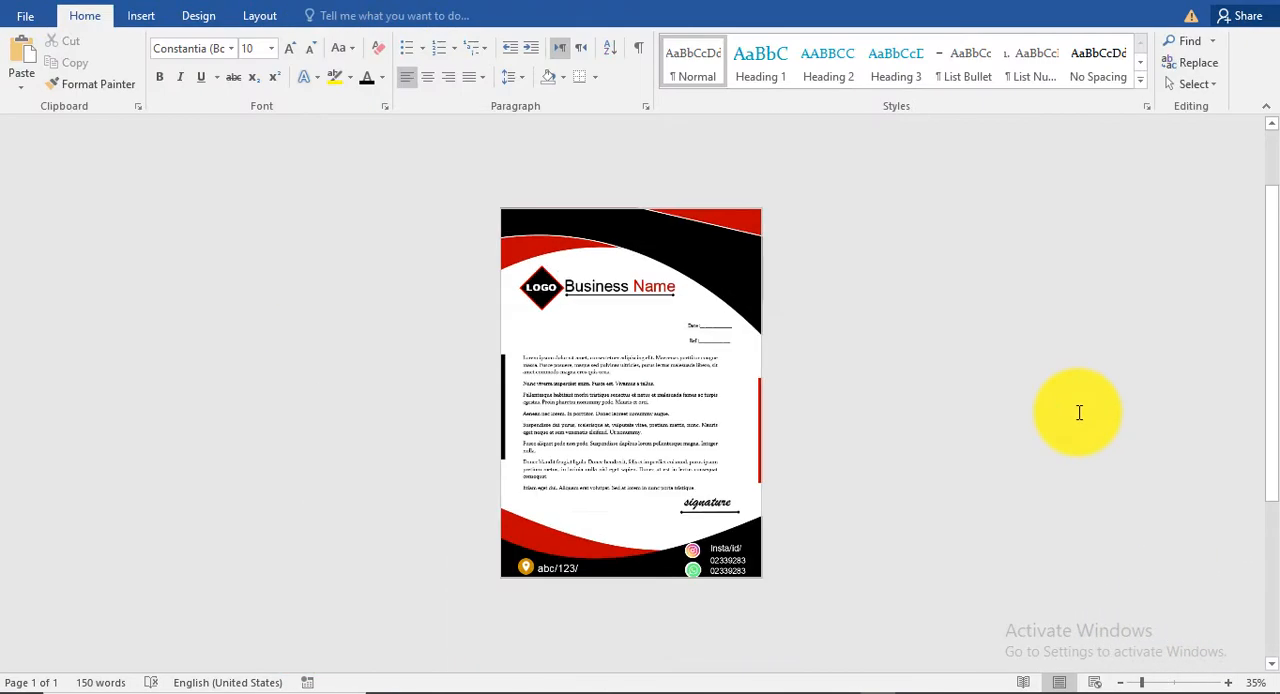
scroll(1066, 410, up, 5)
scroll(1055, 409, up, 2)
scroll(1055, 408, up, 5)
scroll(1055, 408, down, 10)
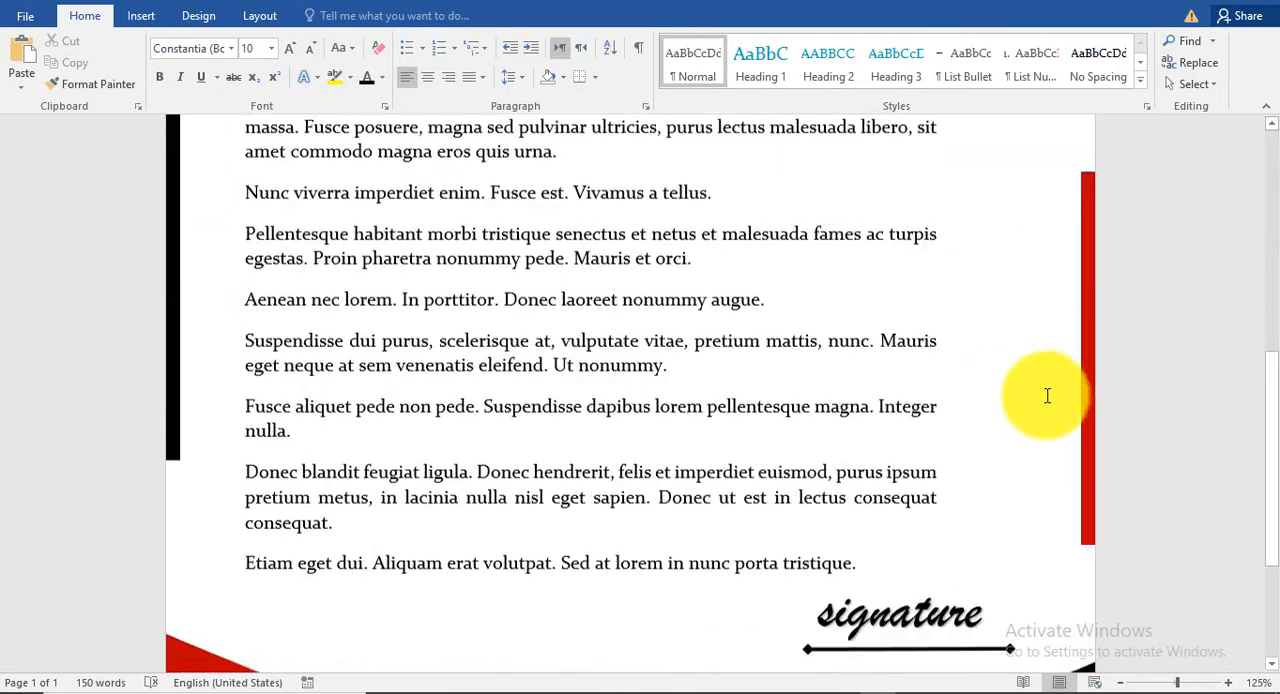
scroll(1055, 408, up, 6)
scroll(1052, 406, down, 5)
scroll(1050, 405, down, 3)
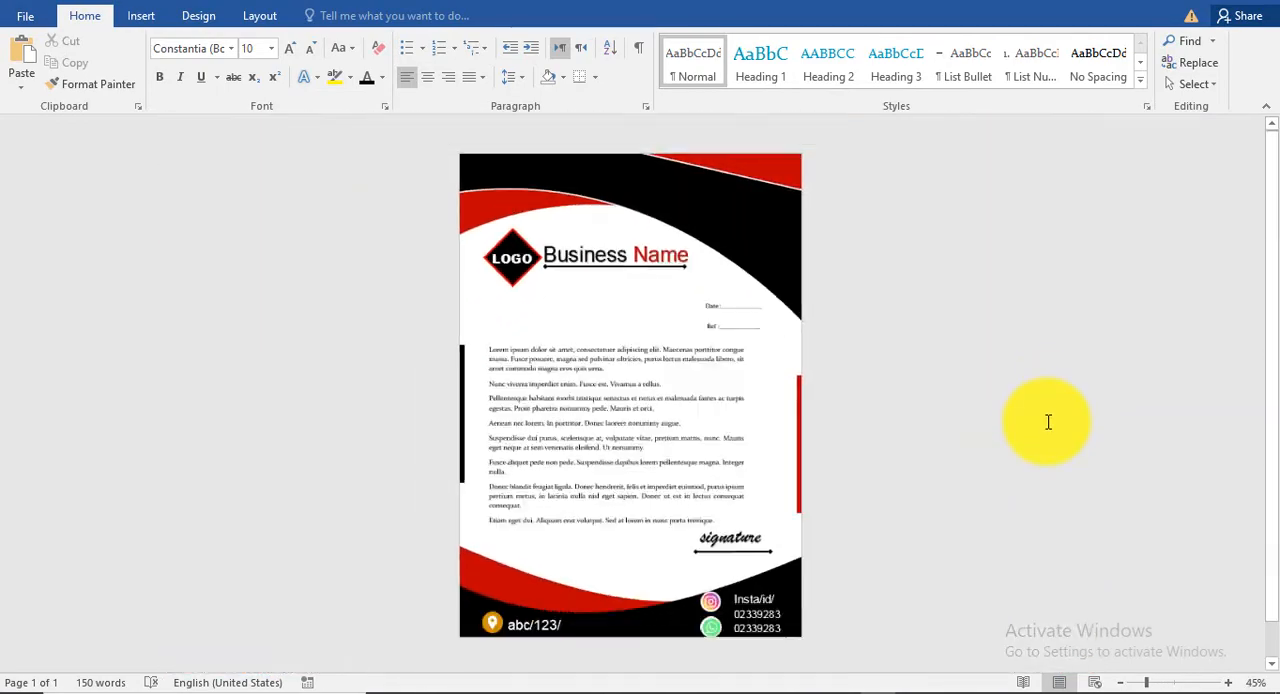